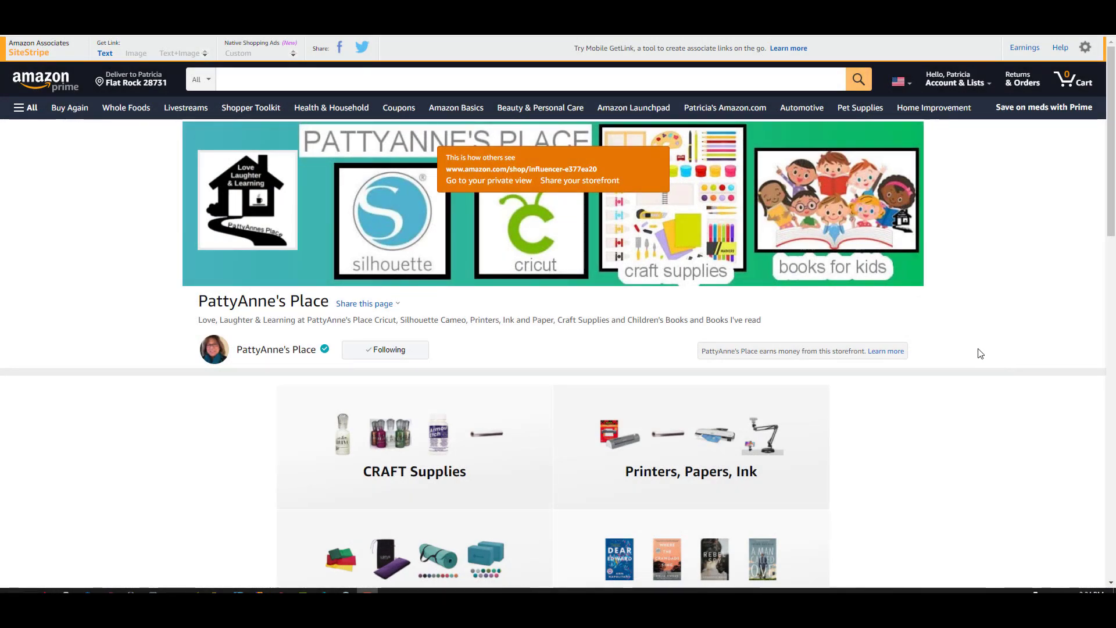
Step: Open the storefront's Printers, Papers, Ink list and view the product page of the glossy white vinyl sticker sheets
{"action": "scroll", "coordinate": [981, 353], "scroll_direction": "down", "scroll_amount": 3}
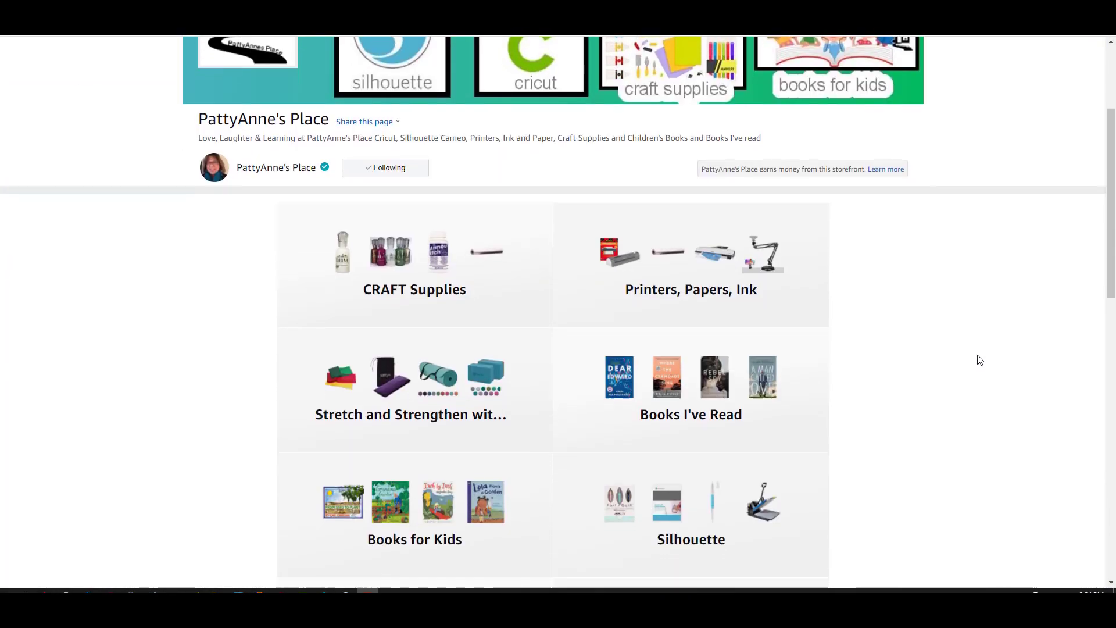
{"action": "scroll", "coordinate": [980, 359], "scroll_direction": "down", "scroll_amount": 2}
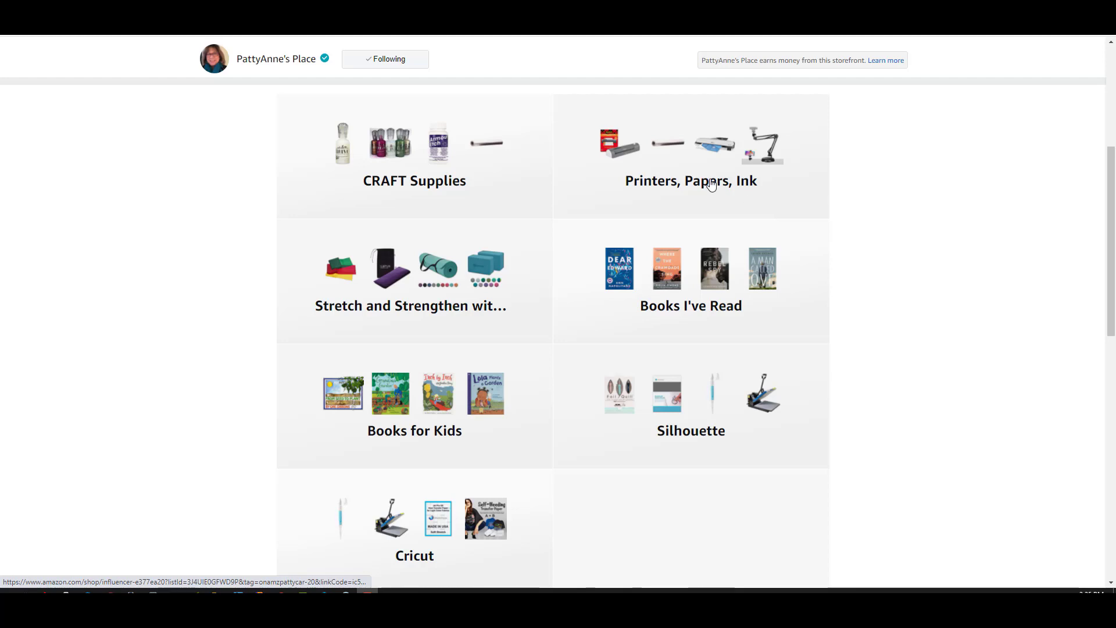
{"action": "left_click", "coordinate": [735, 153]}
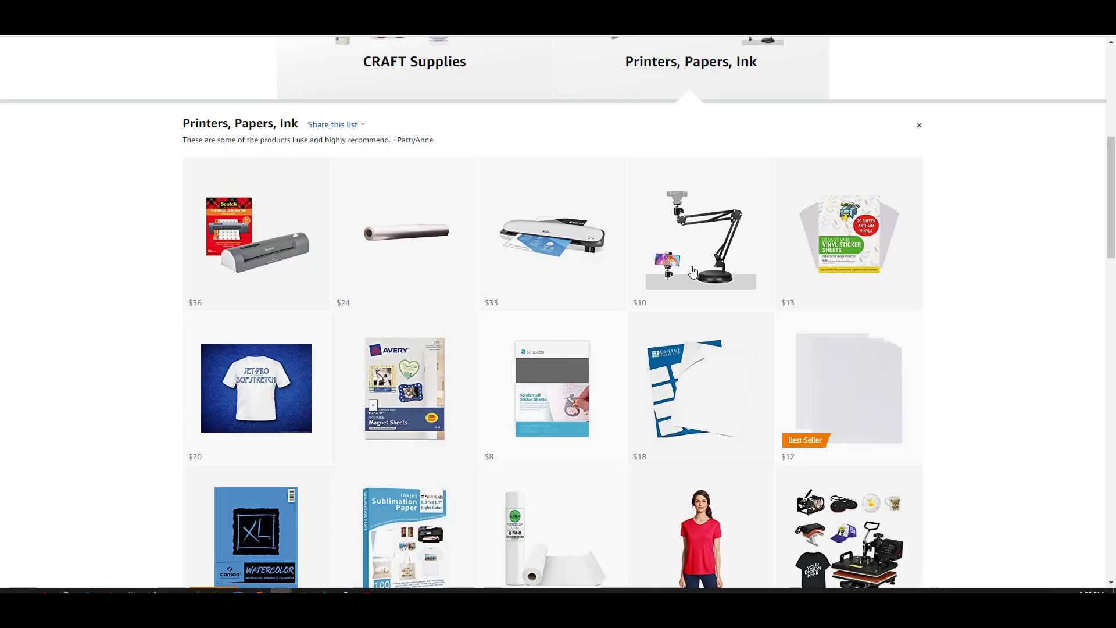
{"action": "scroll", "coordinate": [1076, 244], "scroll_direction": "down", "scroll_amount": 1}
{"action": "left_click", "coordinate": [853, 190]}
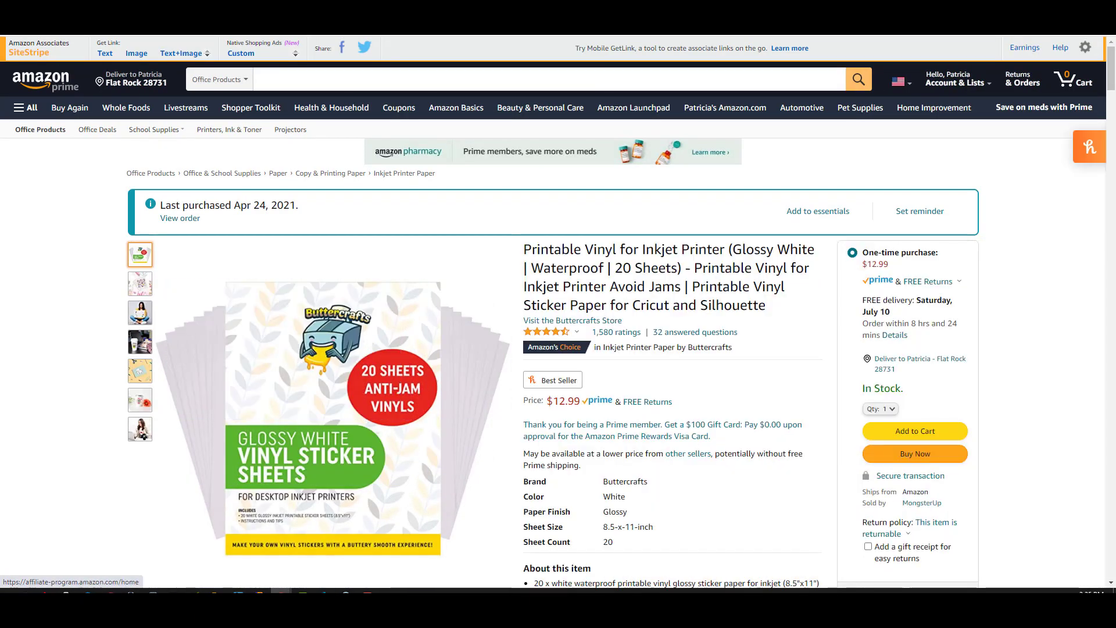
Step: Return to the Printers, Papers, Ink list and look through its products down to the last row
{"action": "left_click", "coordinate": [13, 32]}
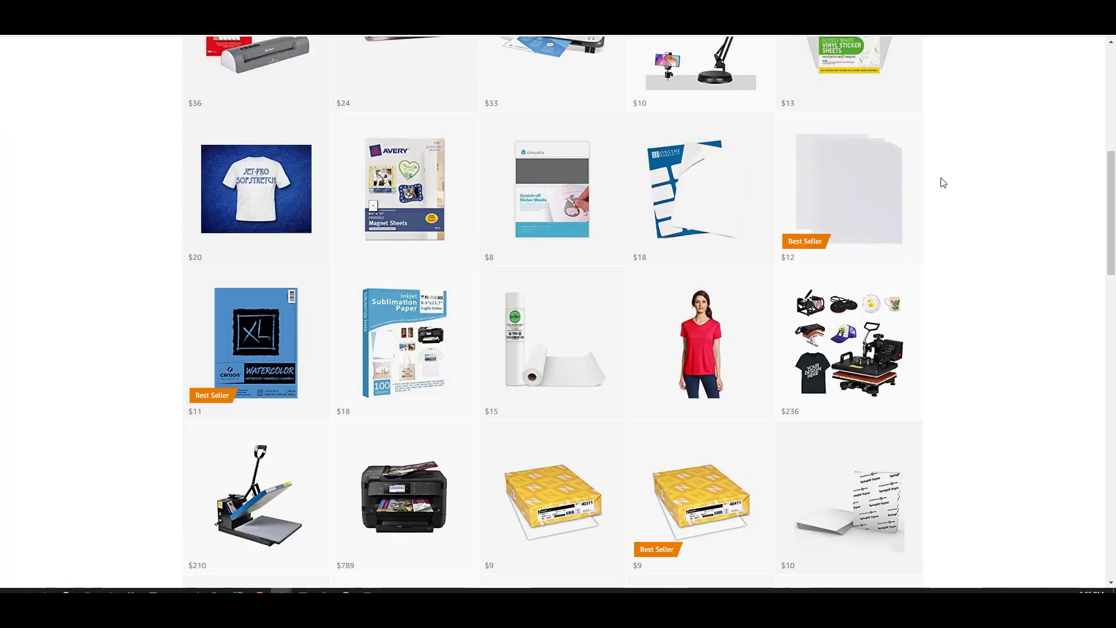
{"action": "scroll", "coordinate": [988, 121], "scroll_direction": "up", "scroll_amount": 2}
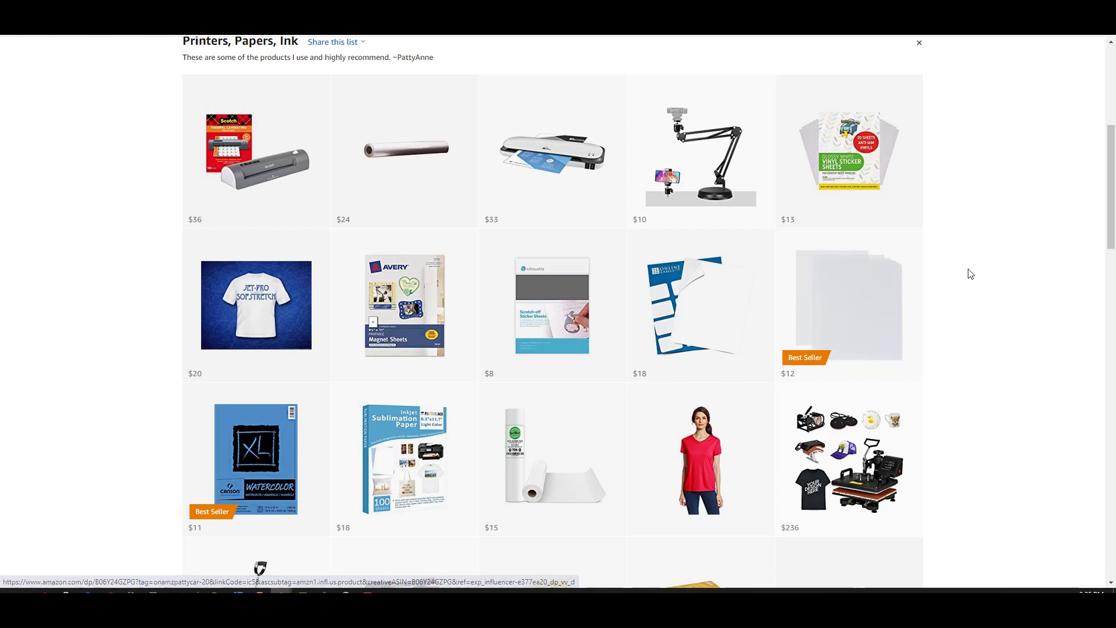
{"action": "scroll", "coordinate": [979, 277], "scroll_direction": "down", "scroll_amount": 3}
{"action": "scroll", "coordinate": [981, 280], "scroll_direction": "down", "scroll_amount": 3}
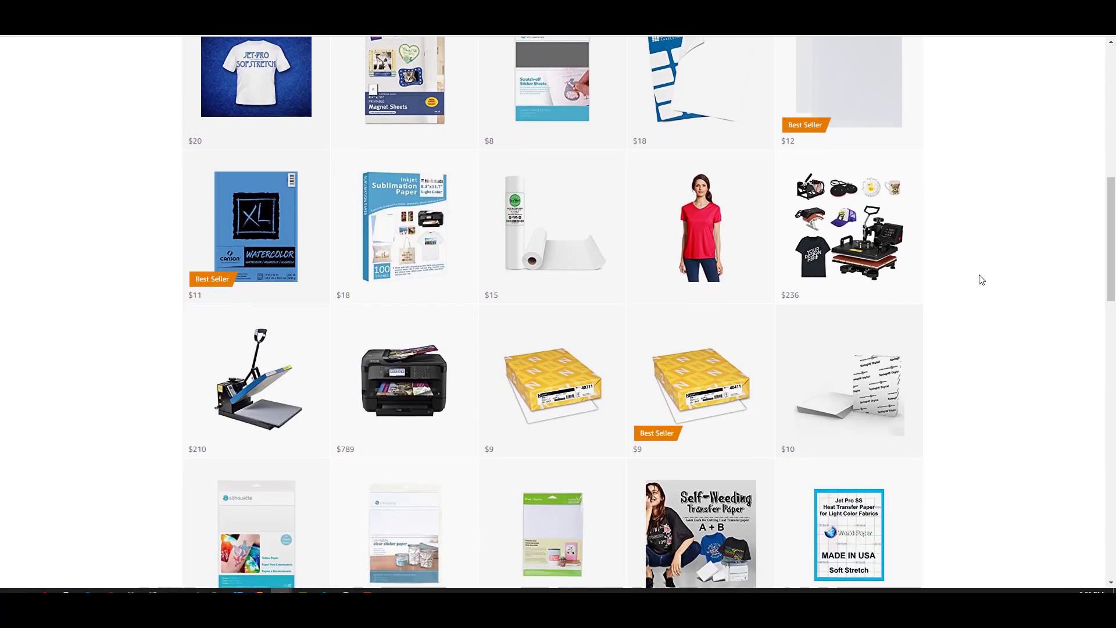
{"action": "scroll", "coordinate": [982, 280], "scroll_direction": "down", "scroll_amount": 1}
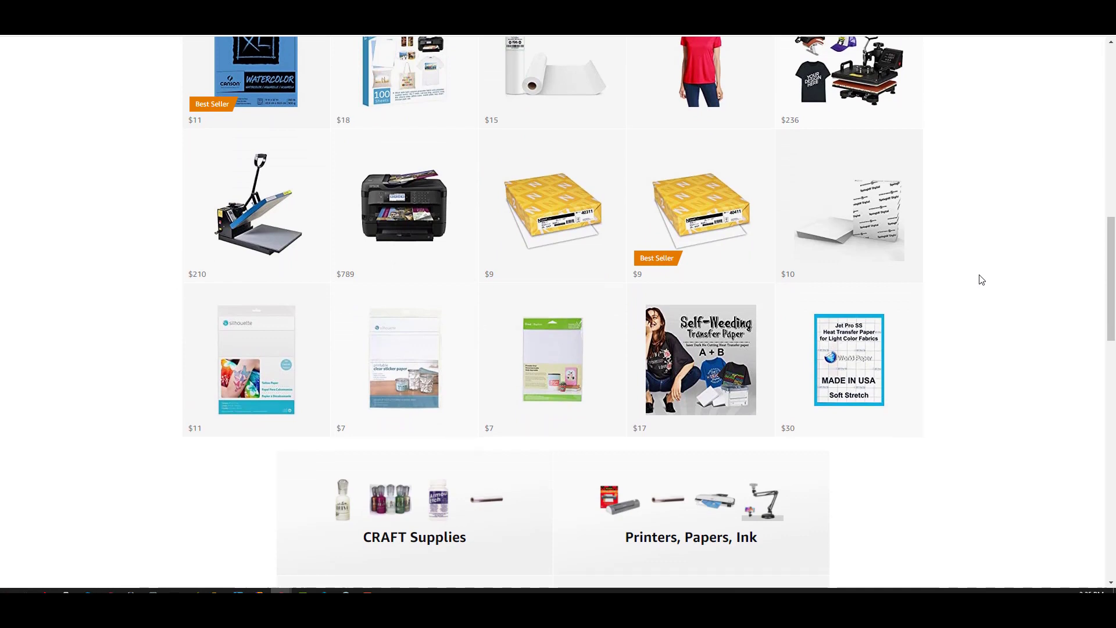
{"action": "scroll", "coordinate": [981, 280], "scroll_direction": "down", "scroll_amount": 1}
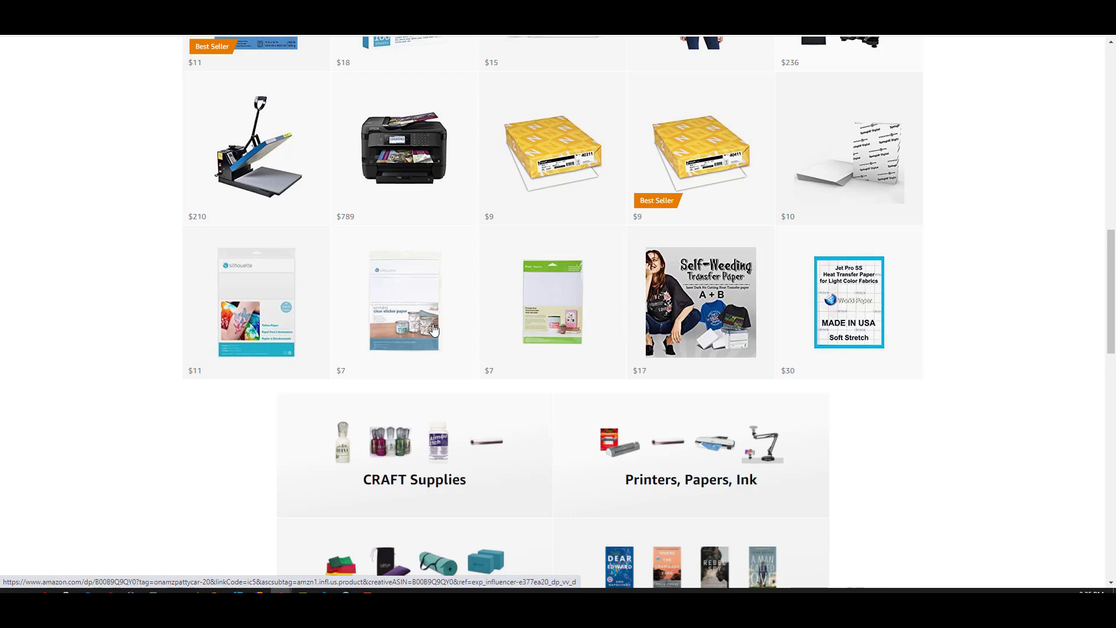
Step: Examine the product page of the Silhouette printable clear sticker paper and go back to the storefront
{"action": "left_click", "coordinate": [406, 321]}
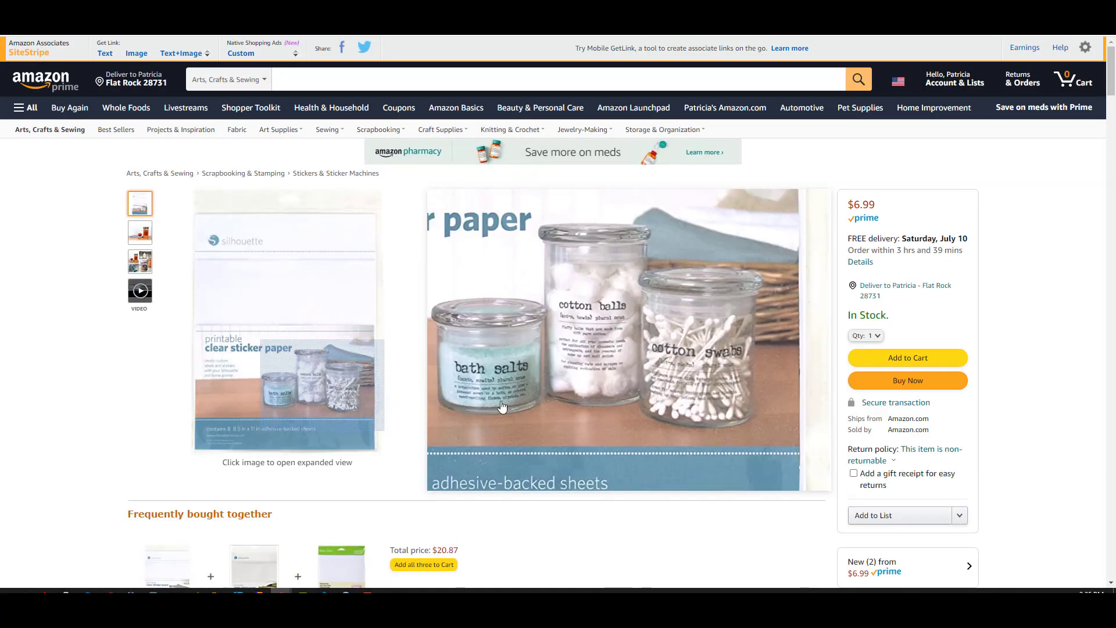
{"action": "mouse_move", "coordinate": [359, 405]}
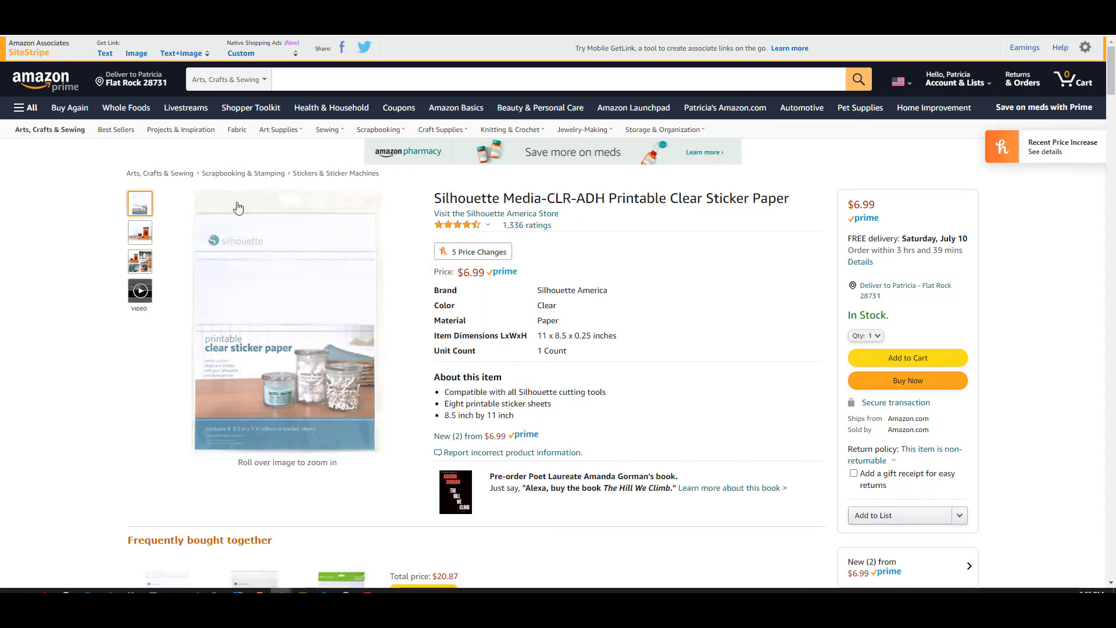
{"action": "left_click", "coordinate": [11, 35]}
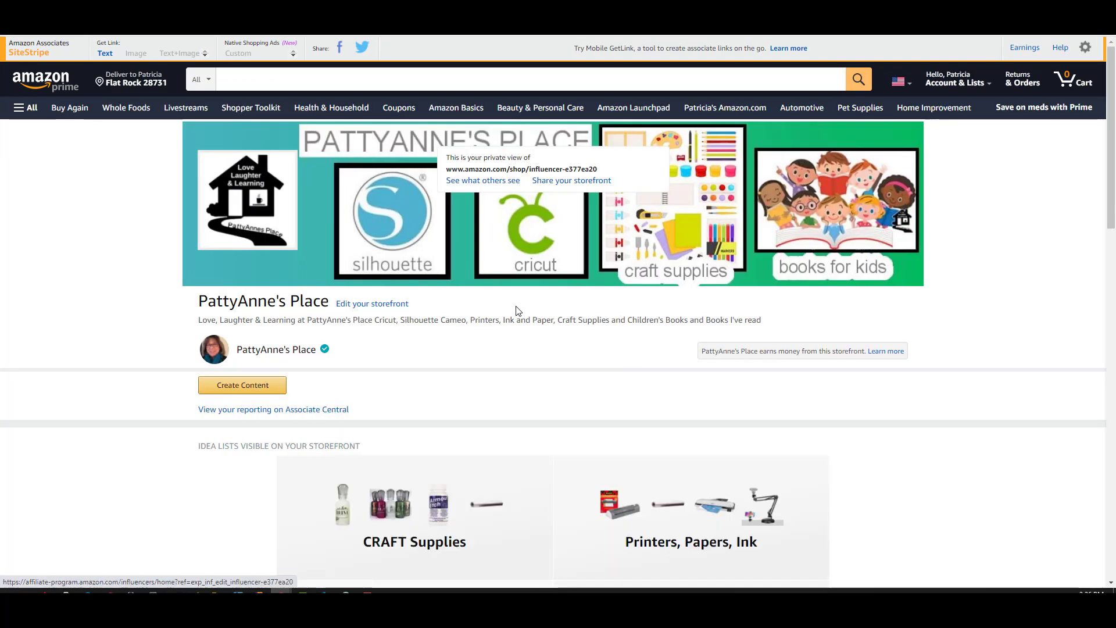
Step: Reopen the Printers, Papers, Ink list from the storefront and review the printable sticker and transfer papers in it
{"action": "scroll", "coordinate": [540, 322], "scroll_direction": "down", "scroll_amount": 2}
{"action": "left_click", "coordinate": [659, 401]}
{"action": "scroll", "coordinate": [558, 399], "scroll_direction": "down", "scroll_amount": 5}
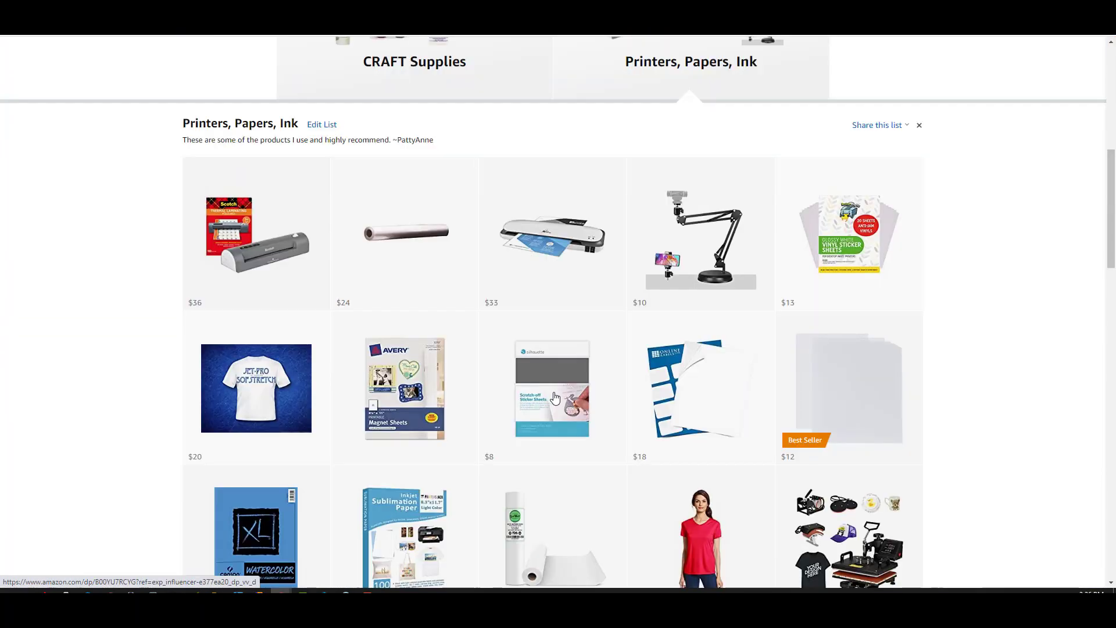
{"action": "scroll", "coordinate": [558, 384], "scroll_direction": "down", "scroll_amount": 7}
{"action": "scroll", "coordinate": [559, 389], "scroll_direction": "down", "scroll_amount": 4}
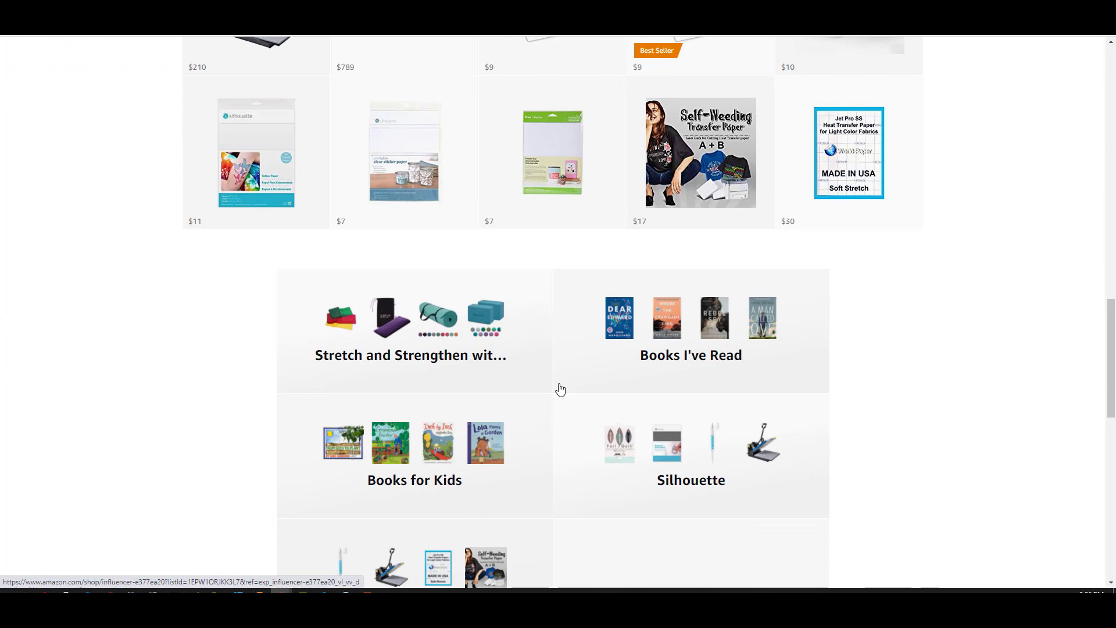
{"action": "scroll", "coordinate": [558, 389], "scroll_direction": "up", "scroll_amount": 2}
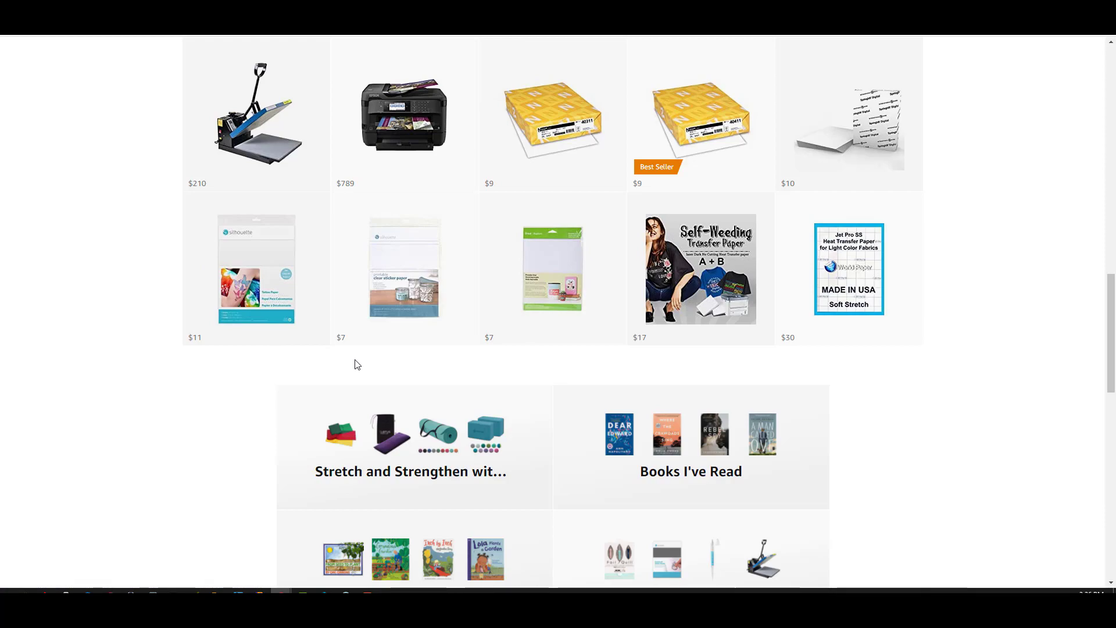
{"action": "scroll", "coordinate": [948, 254], "scroll_direction": "up", "scroll_amount": 10}
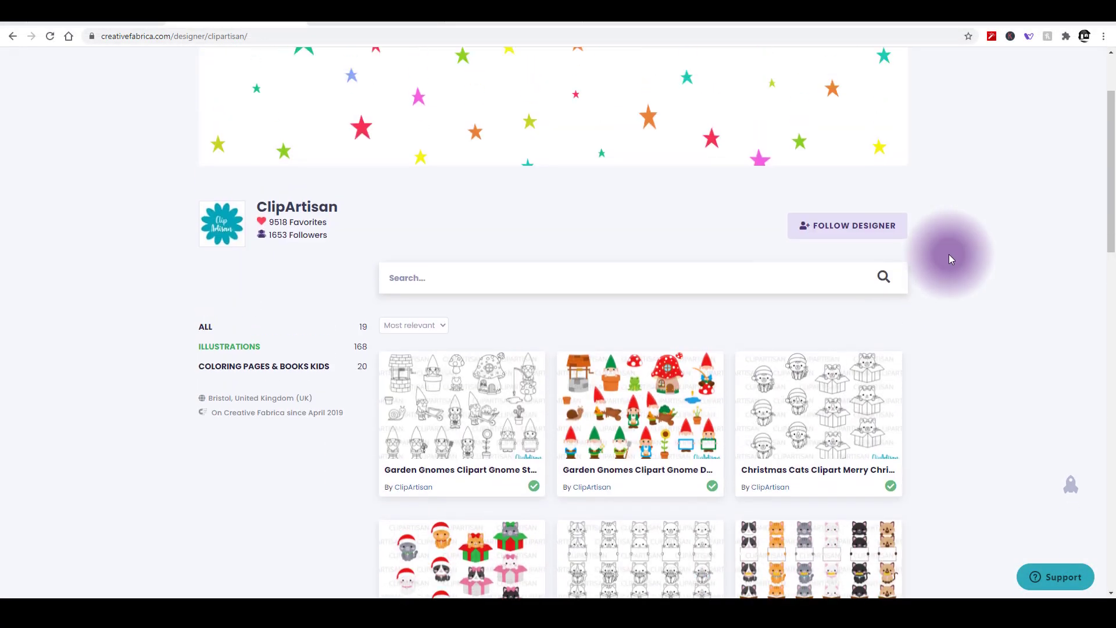
Step: Browse the ClipArtisan designer page on Creative Fabrica and examine its clip art and digital stamp sets for sticker designs
{"action": "scroll", "coordinate": [949, 253], "scroll_direction": "up", "scroll_amount": 3}
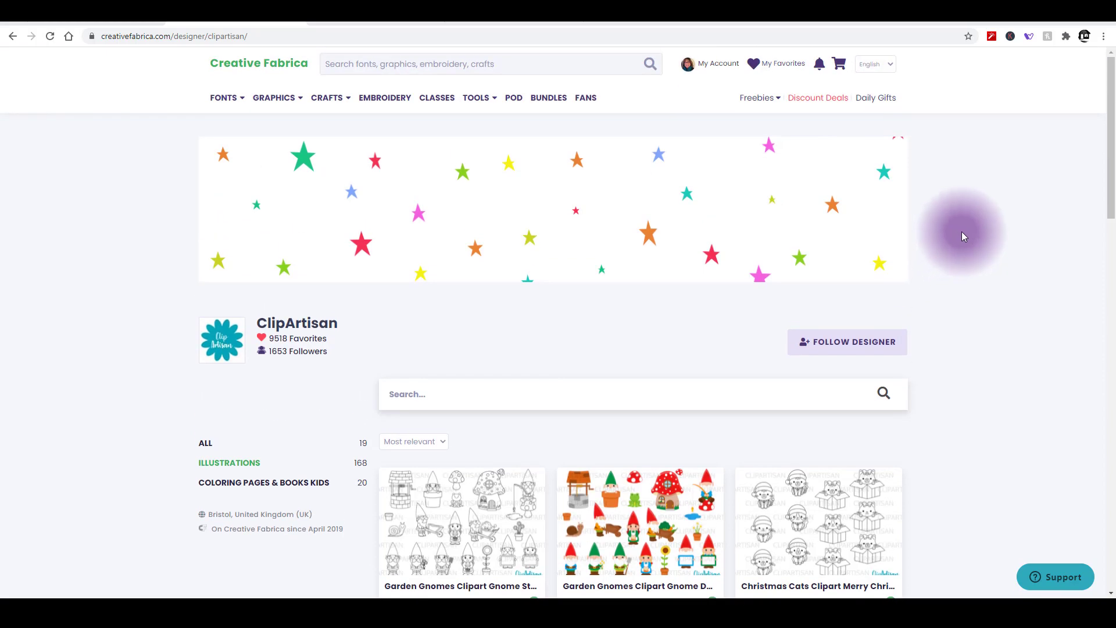
{"action": "scroll", "coordinate": [962, 232], "scroll_direction": "down", "scroll_amount": 3}
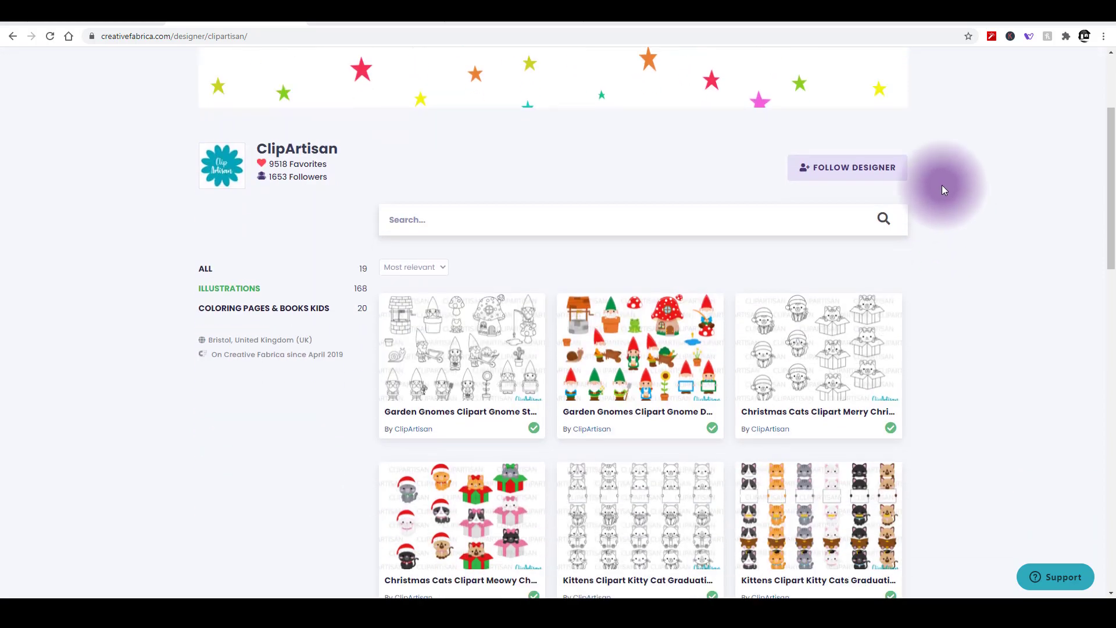
{"action": "scroll", "coordinate": [951, 201], "scroll_direction": "down", "scroll_amount": 2}
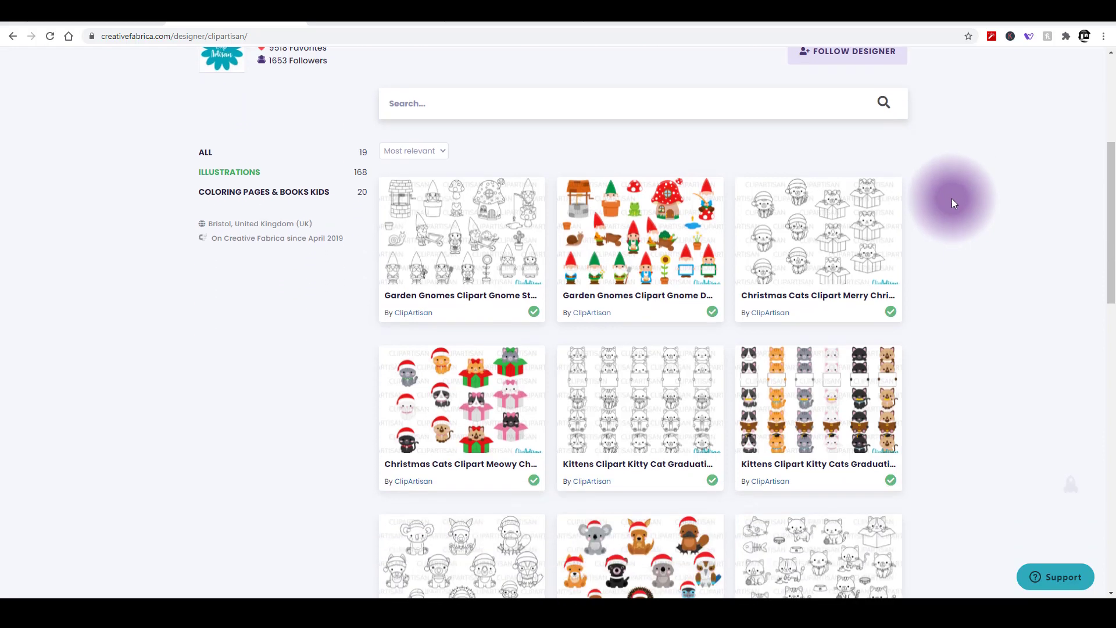
{"action": "scroll", "coordinate": [940, 193], "scroll_direction": "down", "scroll_amount": 3}
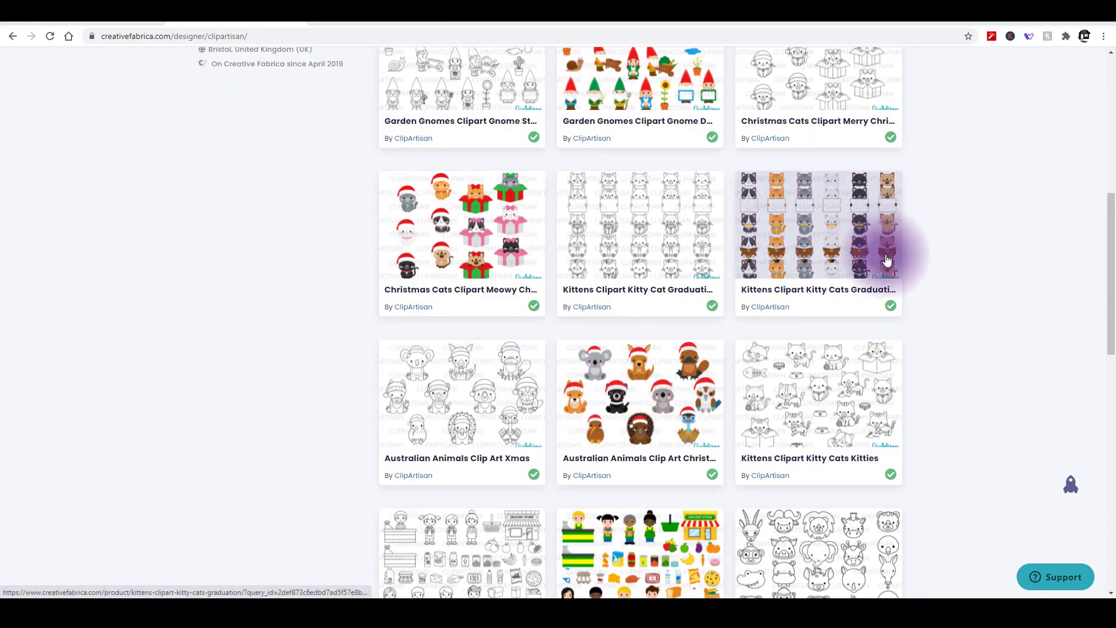
{"action": "scroll", "coordinate": [891, 239], "scroll_direction": "down", "scroll_amount": 1}
{"action": "scroll", "coordinate": [893, 240], "scroll_direction": "down", "scroll_amount": 4}
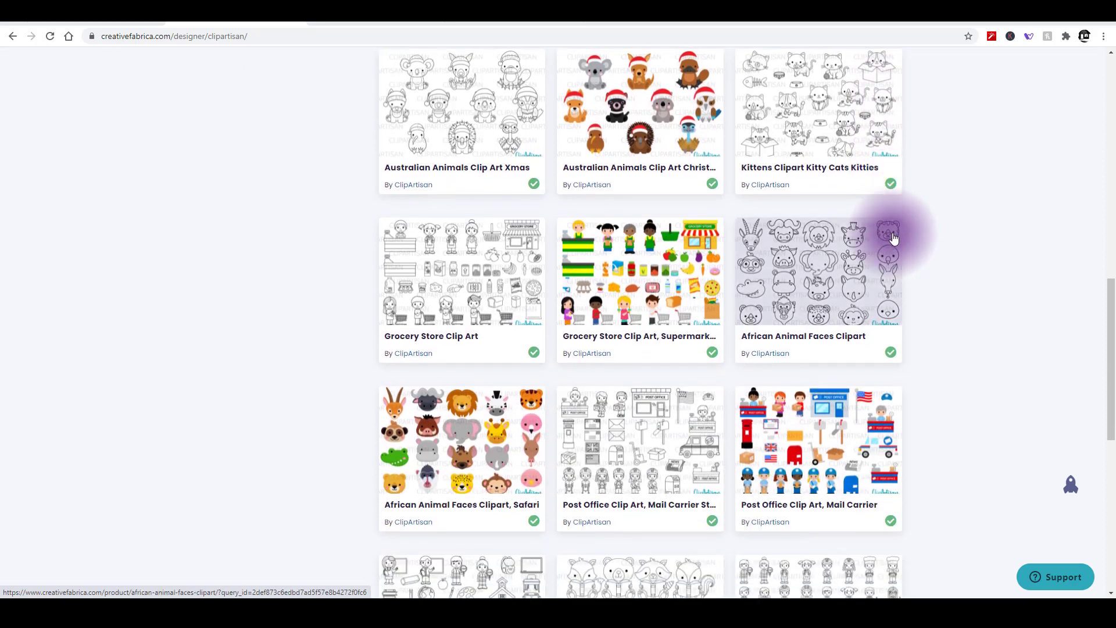
{"action": "scroll", "coordinate": [893, 239], "scroll_direction": "down", "scroll_amount": 3}
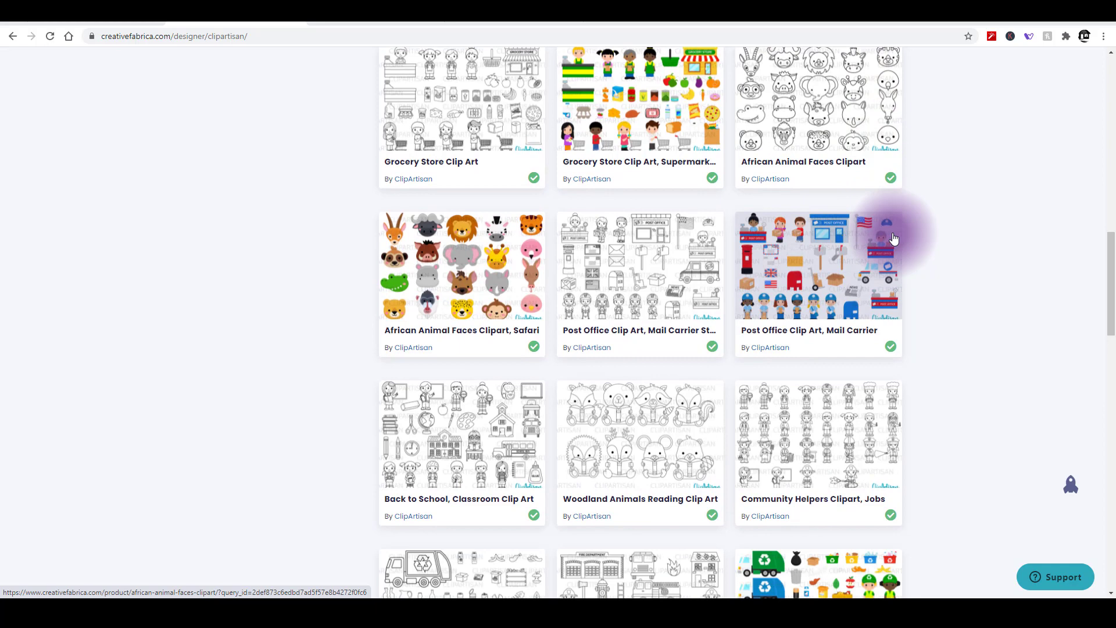
{"action": "scroll", "coordinate": [893, 239], "scroll_direction": "down", "scroll_amount": 3}
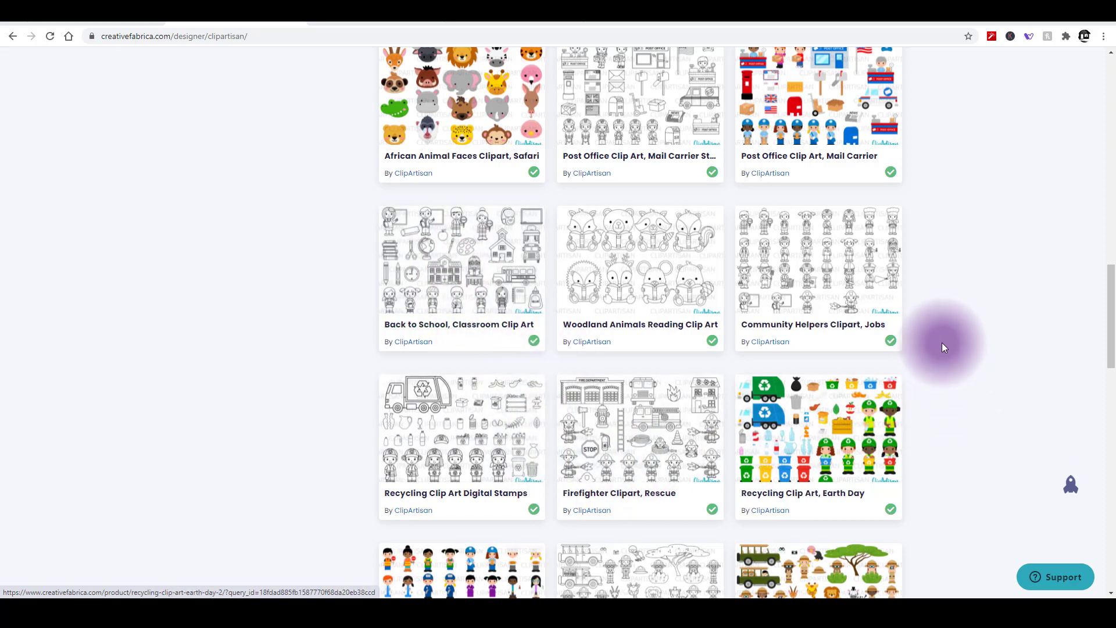
{"action": "scroll", "coordinate": [944, 344], "scroll_direction": "down", "scroll_amount": 3}
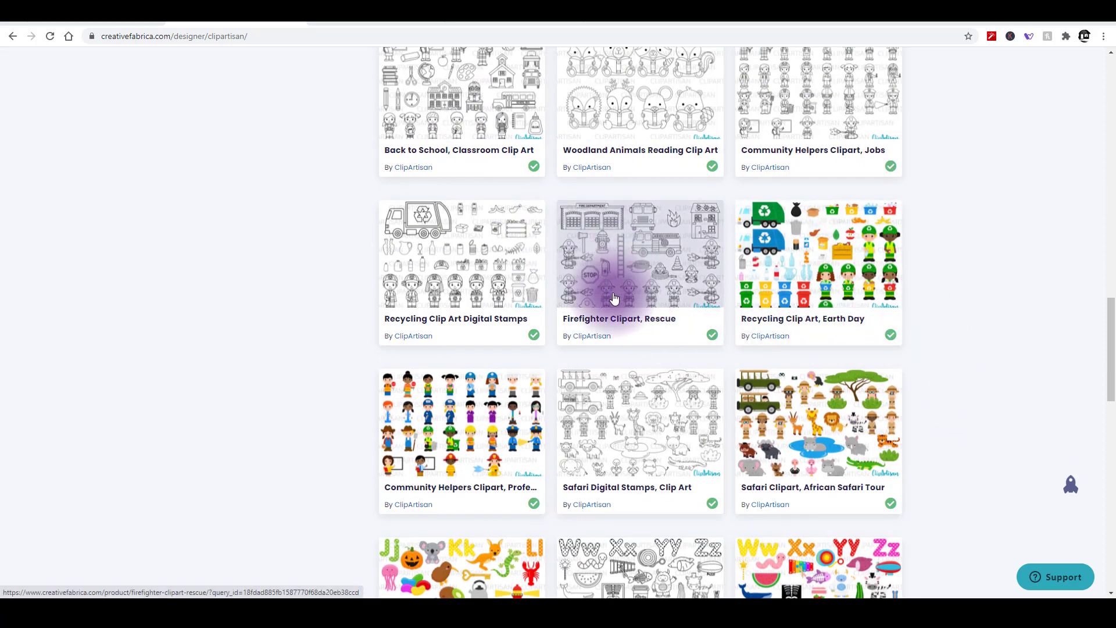
{"action": "scroll", "coordinate": [987, 299], "scroll_direction": "down", "scroll_amount": 4}
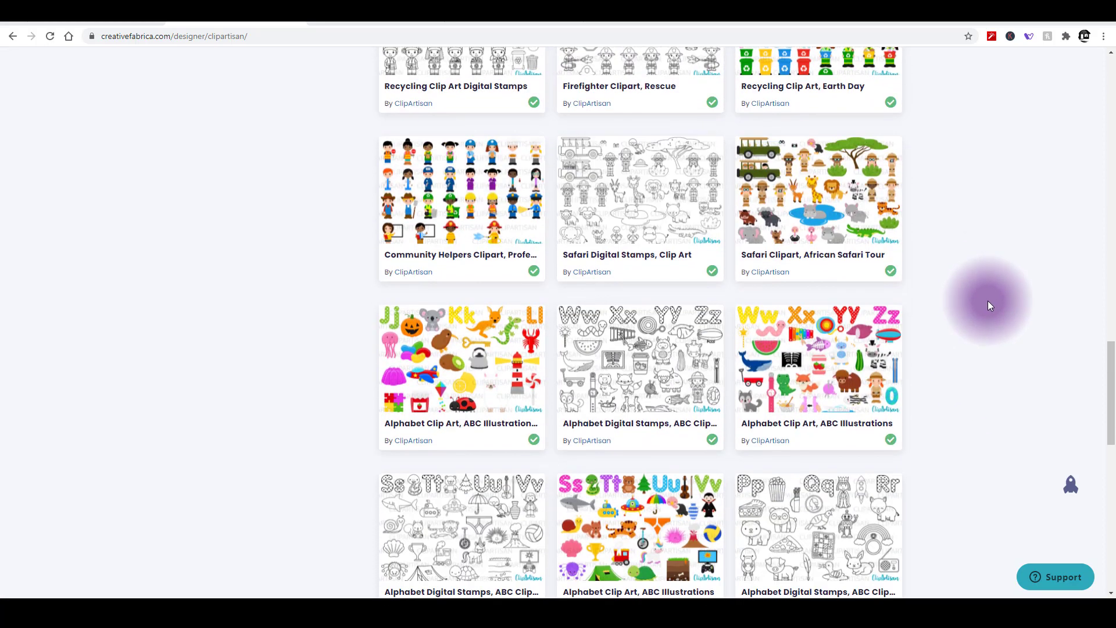
{"action": "scroll", "coordinate": [988, 301], "scroll_direction": "down", "scroll_amount": 9}
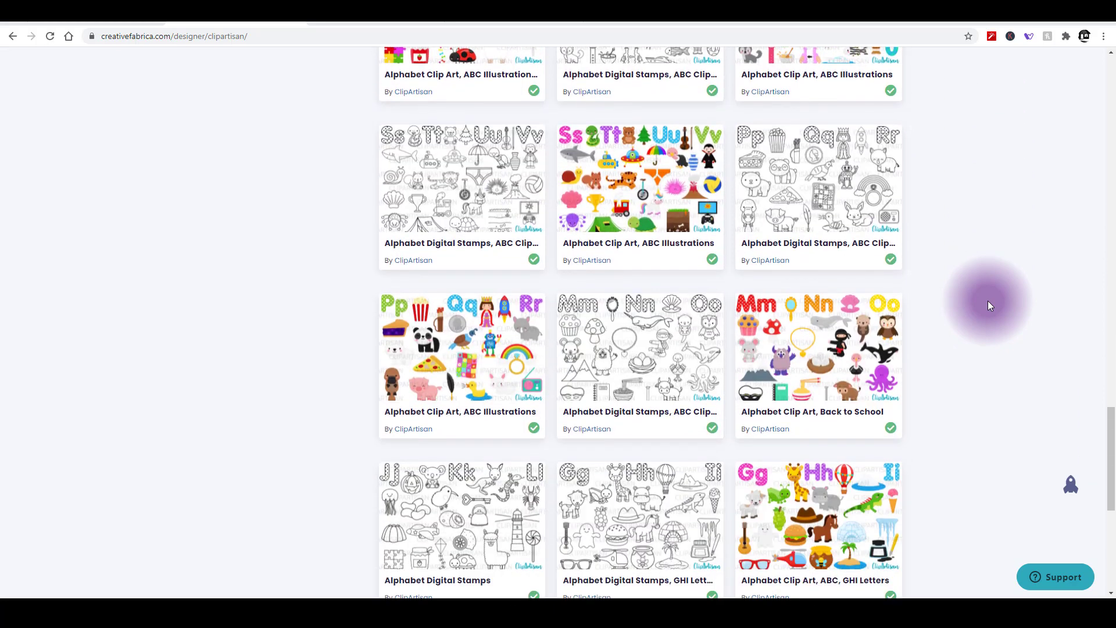
{"action": "scroll", "coordinate": [989, 303], "scroll_direction": "down", "scroll_amount": 6}
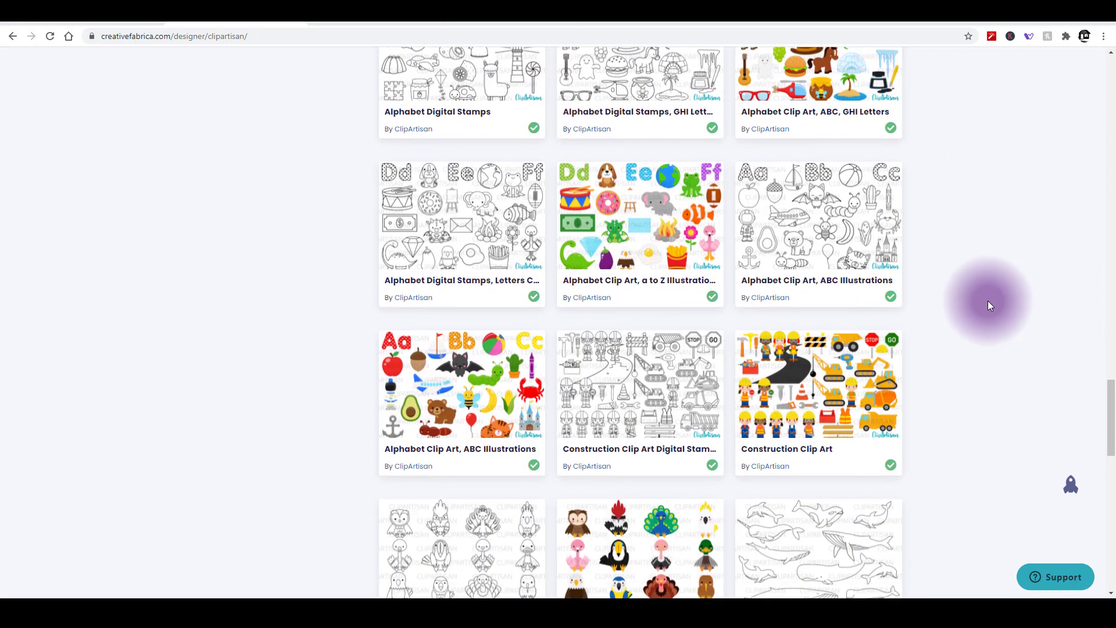
{"action": "scroll", "coordinate": [988, 304], "scroll_direction": "down", "scroll_amount": 7}
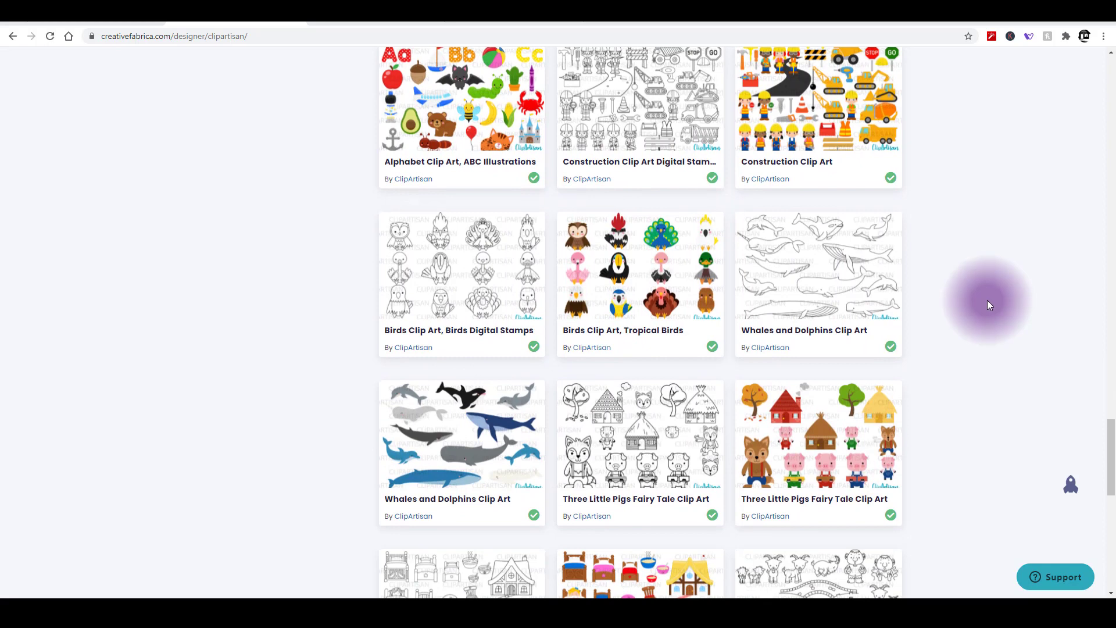
{"action": "scroll", "coordinate": [988, 308], "scroll_direction": "down", "scroll_amount": 1}
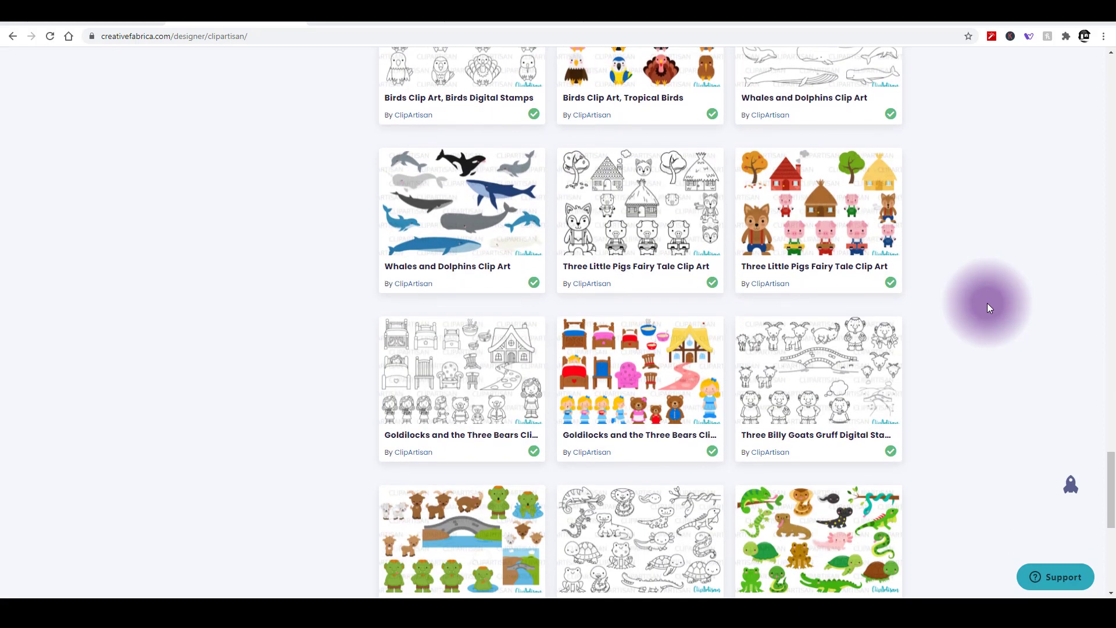
{"action": "scroll", "coordinate": [987, 309], "scroll_direction": "down", "scroll_amount": 3}
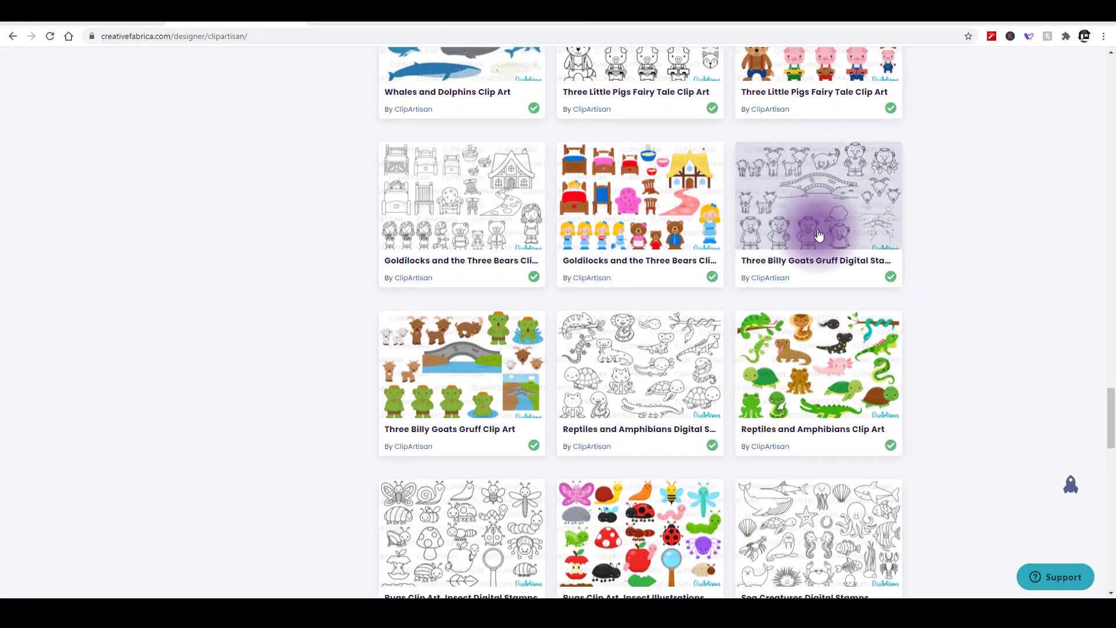
{"action": "scroll", "coordinate": [979, 246], "scroll_direction": "down", "scroll_amount": 3}
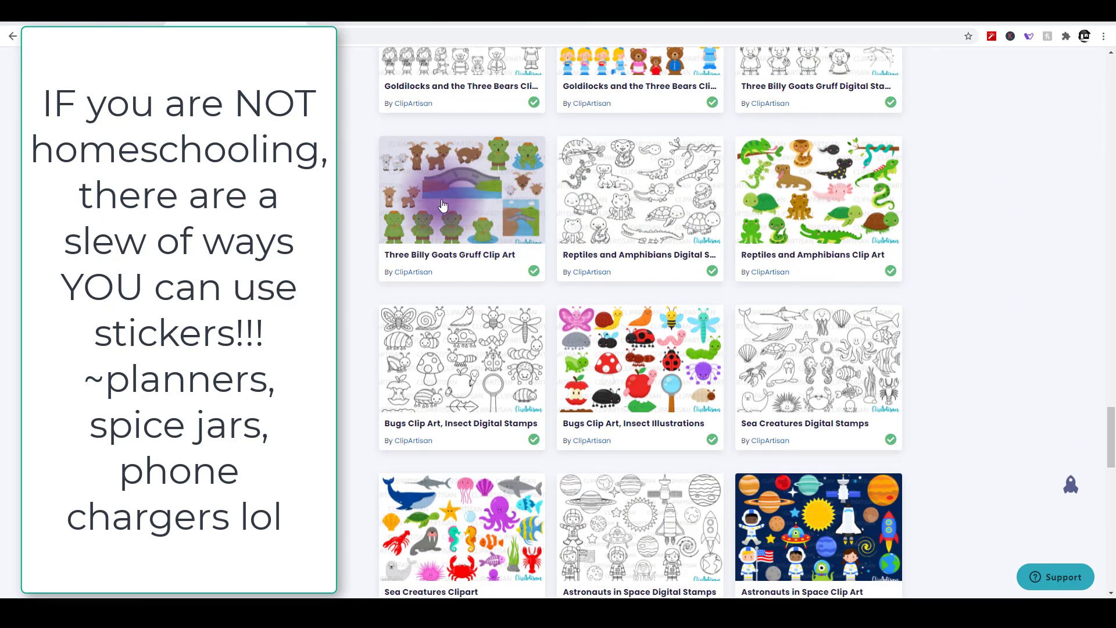
{"action": "scroll", "coordinate": [884, 301], "scroll_direction": "down", "scroll_amount": 2}
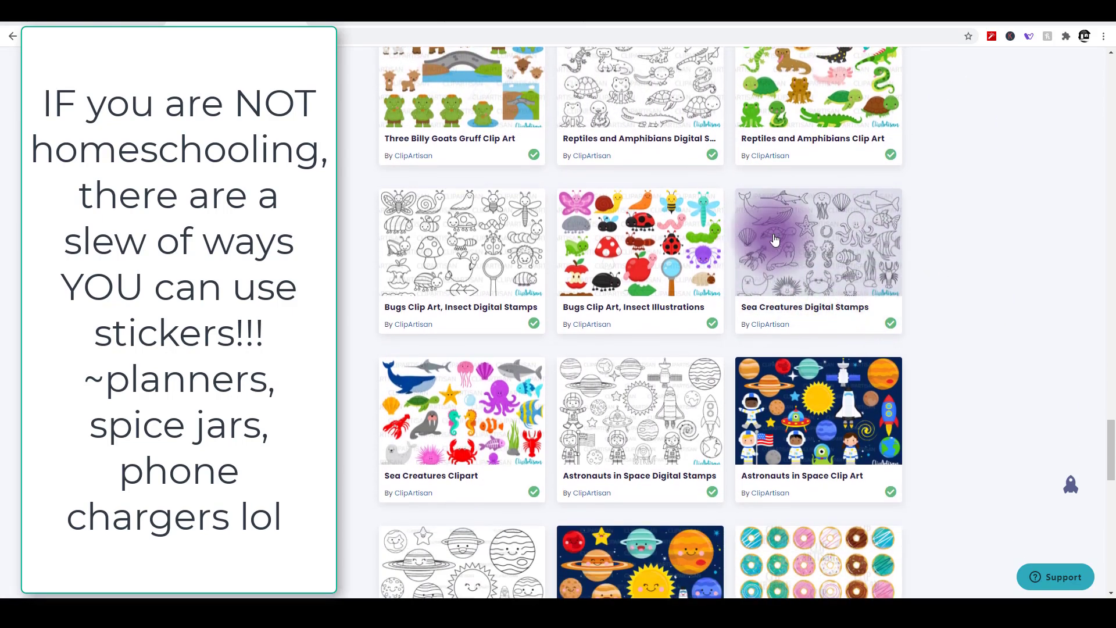
{"action": "scroll", "coordinate": [980, 297], "scroll_direction": "down", "scroll_amount": 2}
{"action": "scroll", "coordinate": [985, 304], "scroll_direction": "down", "scroll_amount": 10}
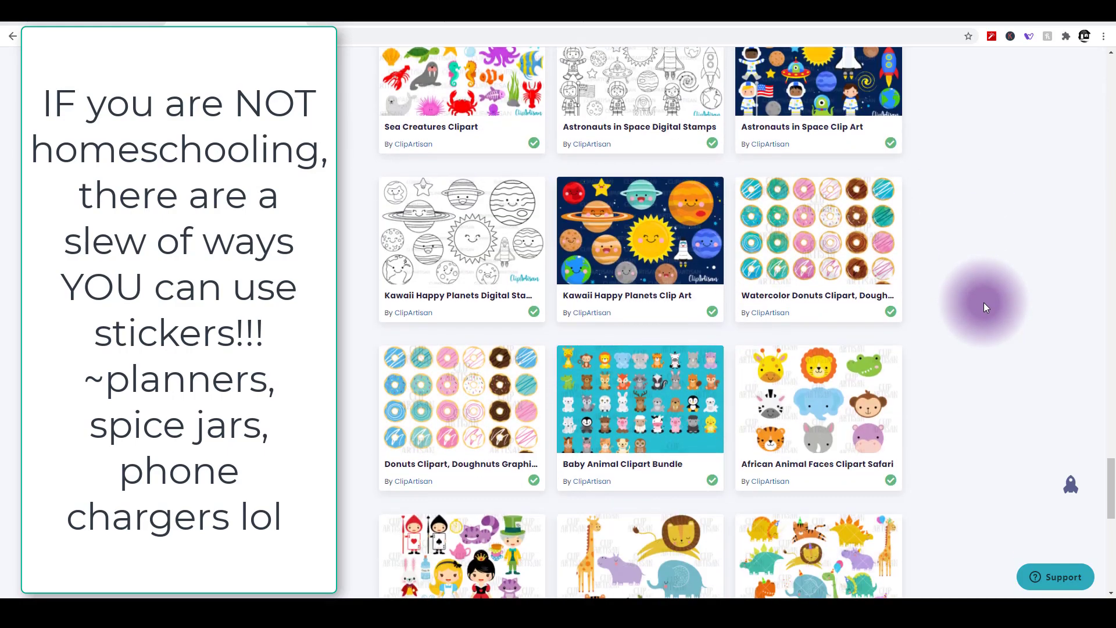
{"action": "scroll", "coordinate": [983, 303], "scroll_direction": "down", "scroll_amount": 8}
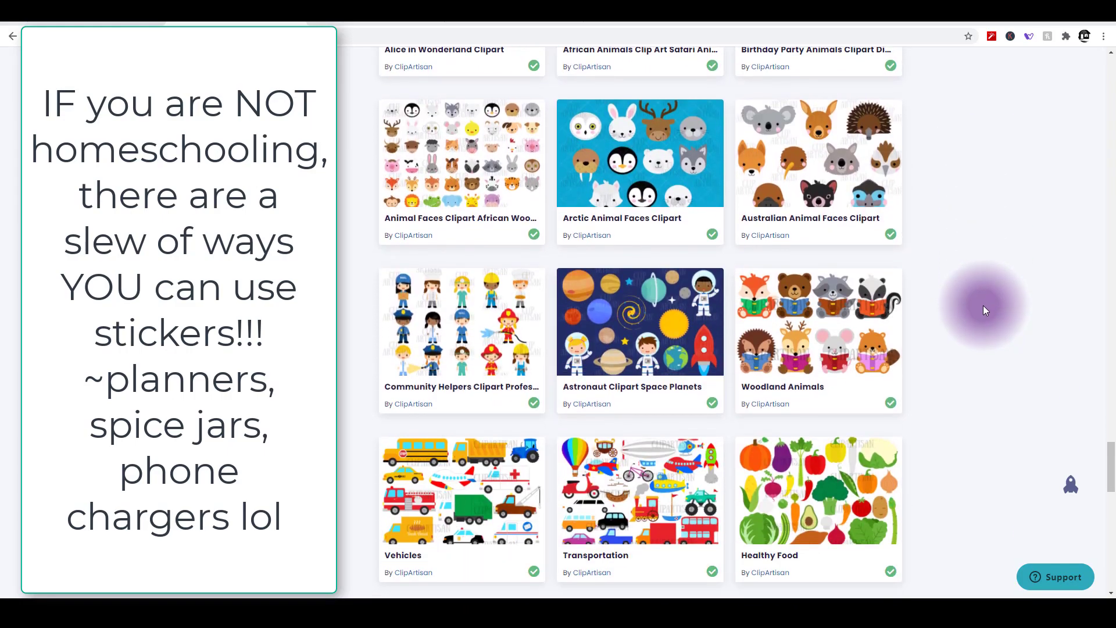
{"action": "scroll", "coordinate": [982, 302], "scroll_direction": "down", "scroll_amount": 2}
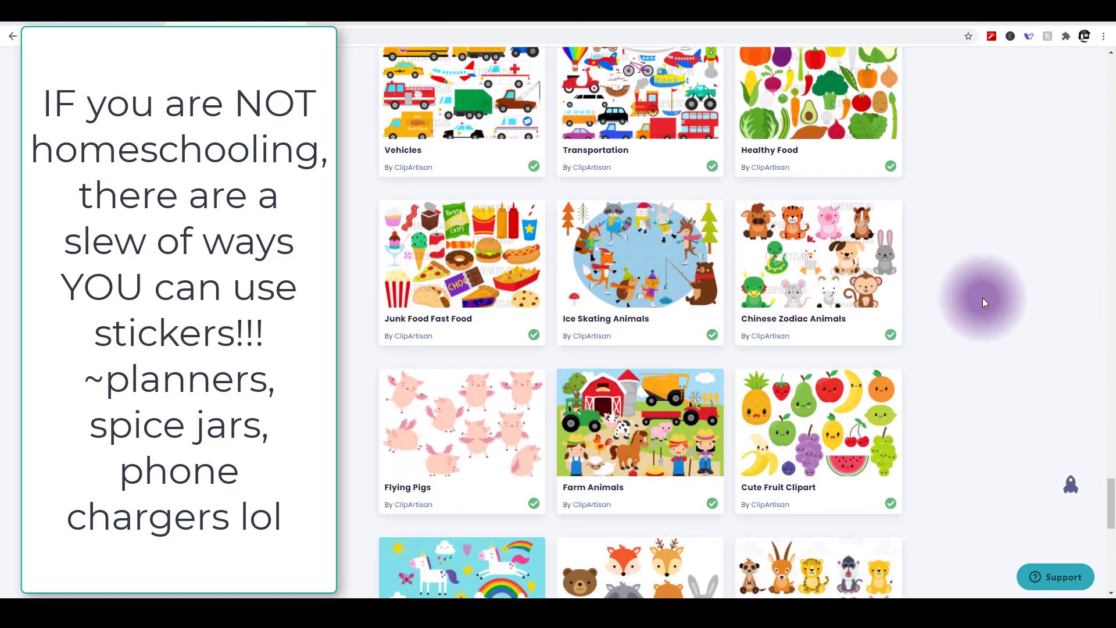
Step: Look through the rest of ClipArtisan's clip art and digital stamp sets down to the last row of the designer page
{"action": "scroll", "coordinate": [983, 302], "scroll_direction": "down", "scroll_amount": 2}
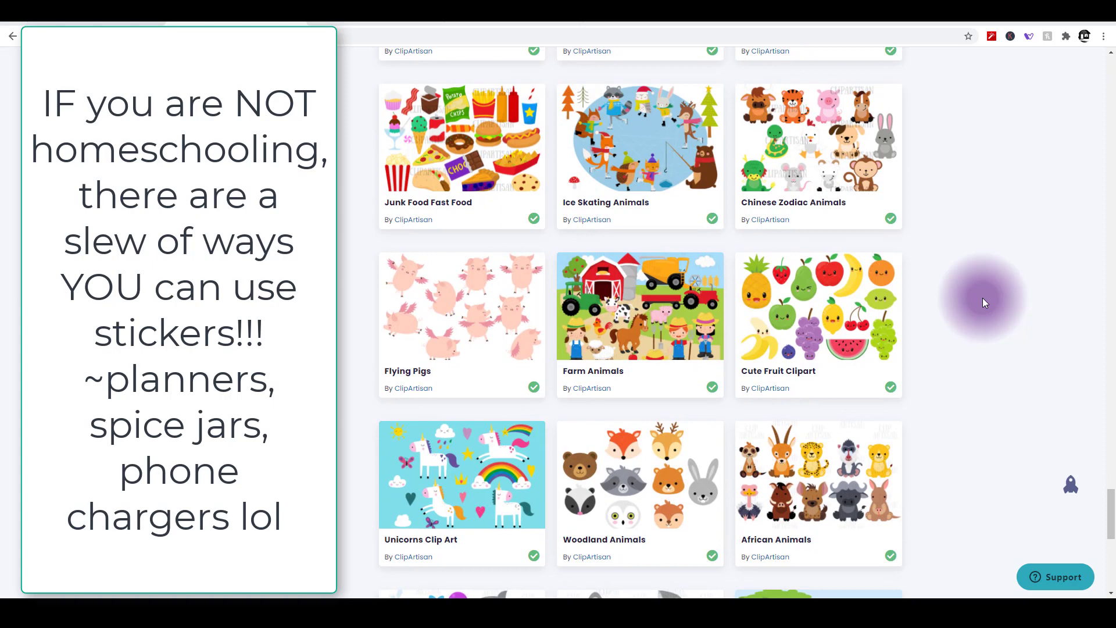
{"action": "scroll", "coordinate": [983, 299], "scroll_direction": "down", "scroll_amount": 1}
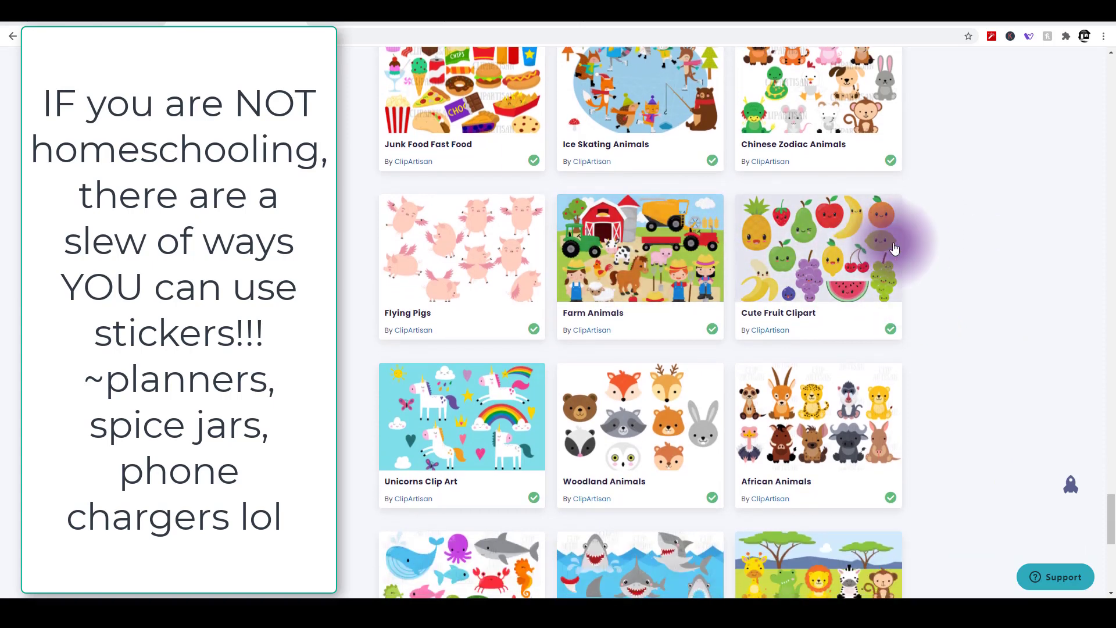
{"action": "scroll", "coordinate": [934, 260], "scroll_direction": "down", "scroll_amount": 10}
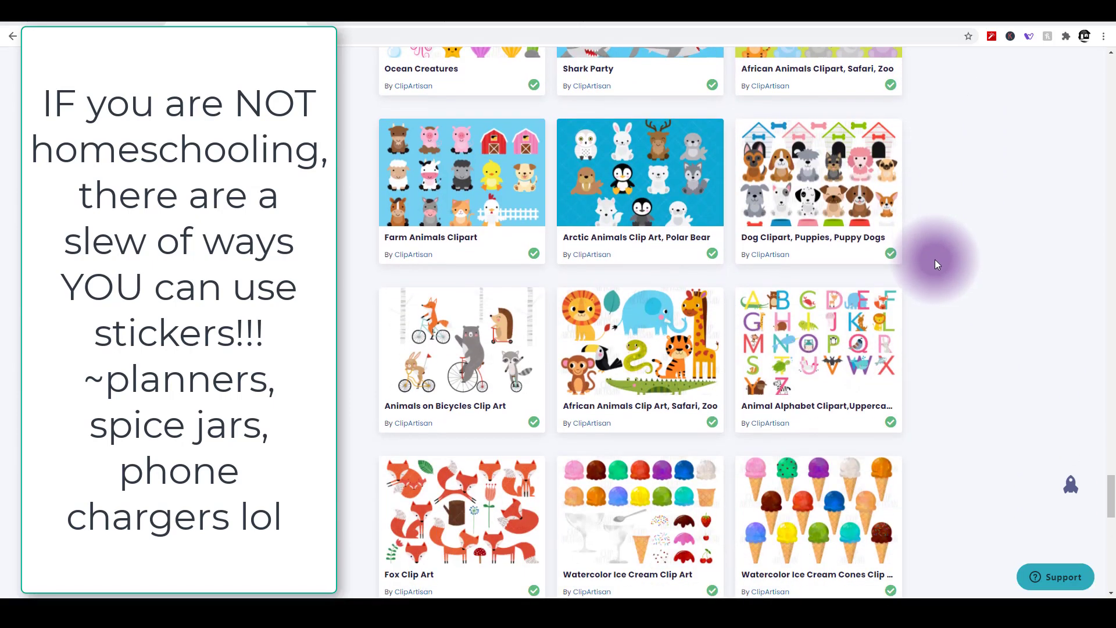
{"action": "scroll", "coordinate": [935, 259], "scroll_direction": "down", "scroll_amount": 9}
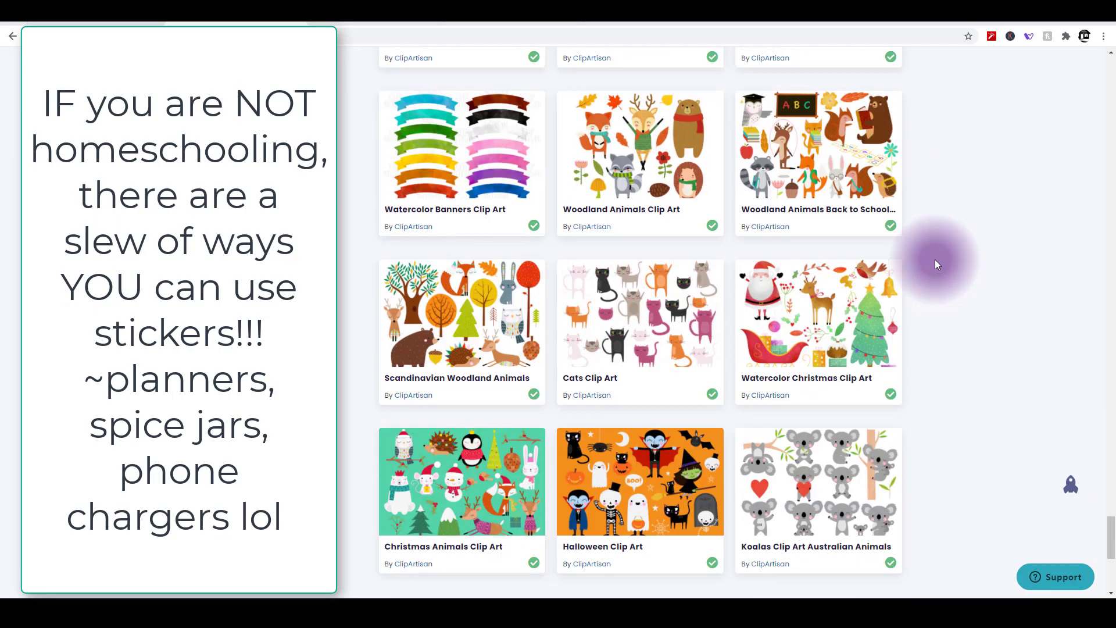
{"action": "scroll", "coordinate": [935, 259], "scroll_direction": "down", "scroll_amount": 1}
{"action": "scroll", "coordinate": [919, 217], "scroll_direction": "down", "scroll_amount": 3}
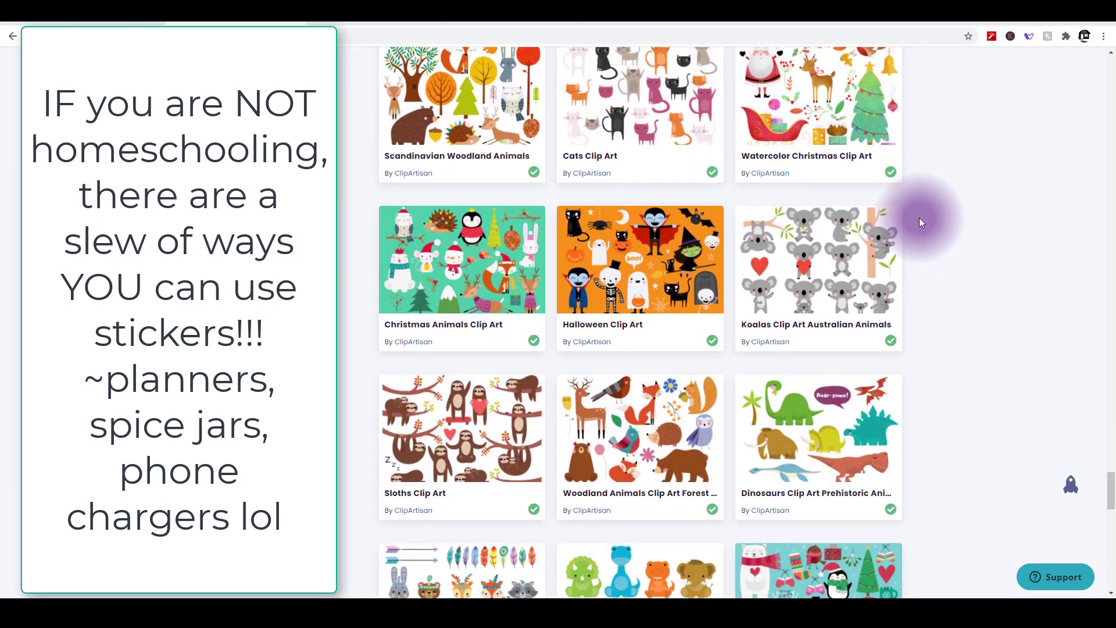
{"action": "scroll", "coordinate": [919, 218], "scroll_direction": "down", "scroll_amount": 5}
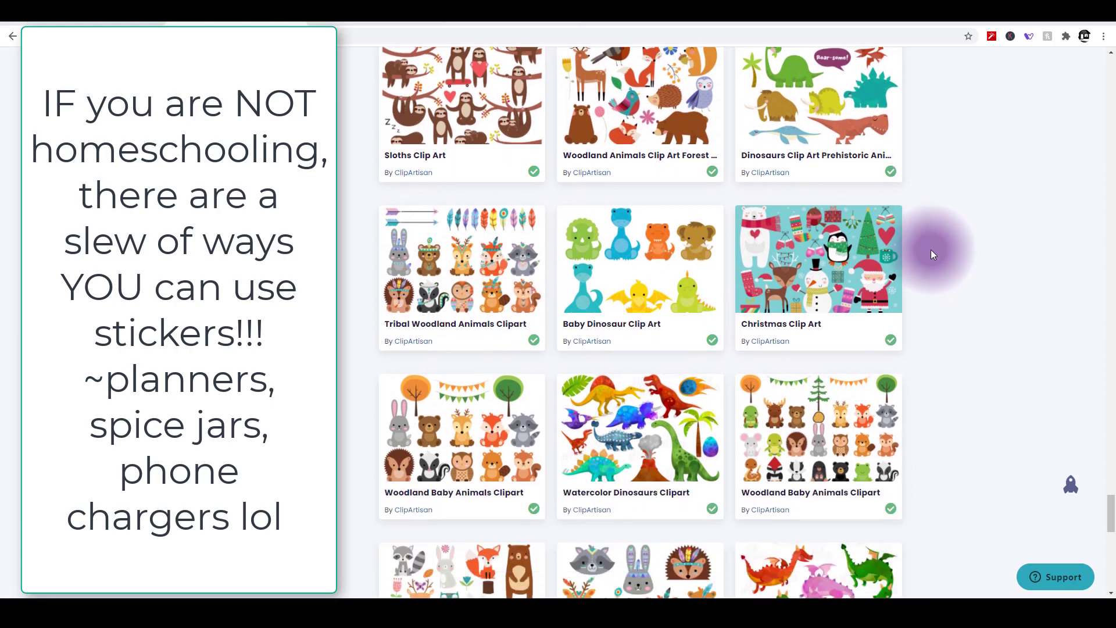
{"action": "scroll", "coordinate": [931, 254], "scroll_direction": "down", "scroll_amount": 2}
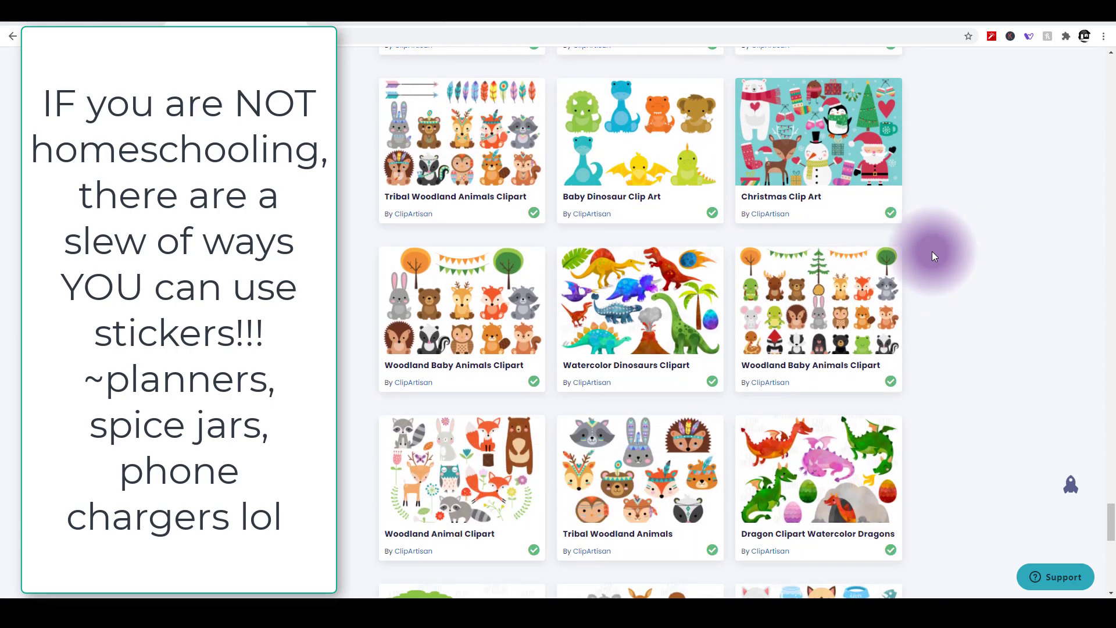
{"action": "scroll", "coordinate": [932, 256], "scroll_direction": "down", "scroll_amount": 3}
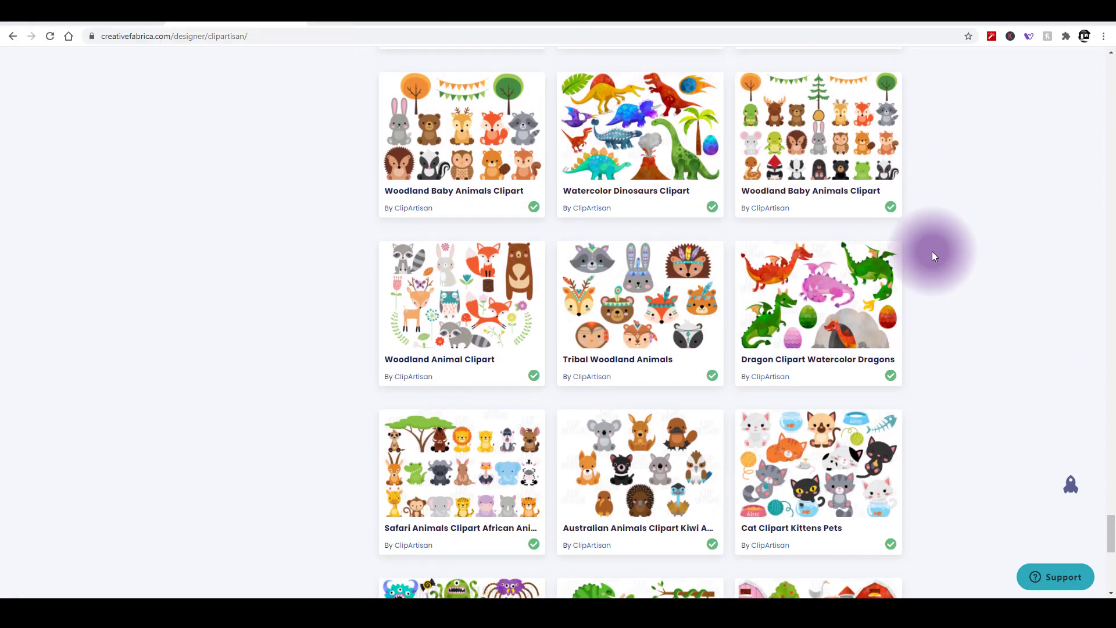
{"action": "scroll", "coordinate": [932, 255], "scroll_direction": "down", "scroll_amount": 5}
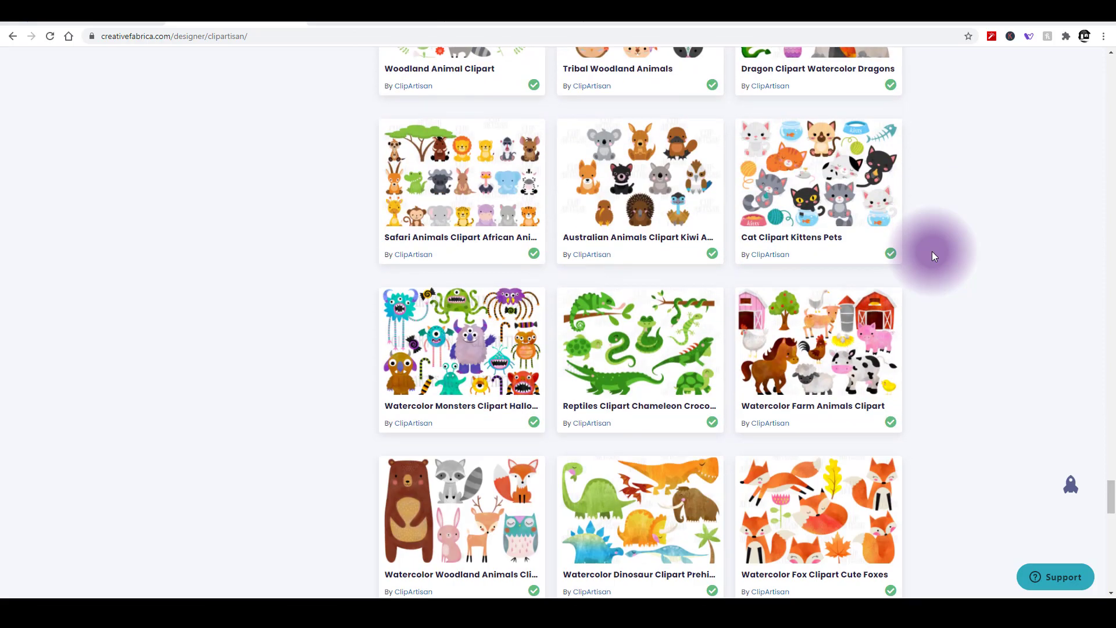
{"action": "scroll", "coordinate": [933, 256], "scroll_direction": "down", "scroll_amount": 4}
{"action": "scroll", "coordinate": [932, 255], "scroll_direction": "down", "scroll_amount": 4}
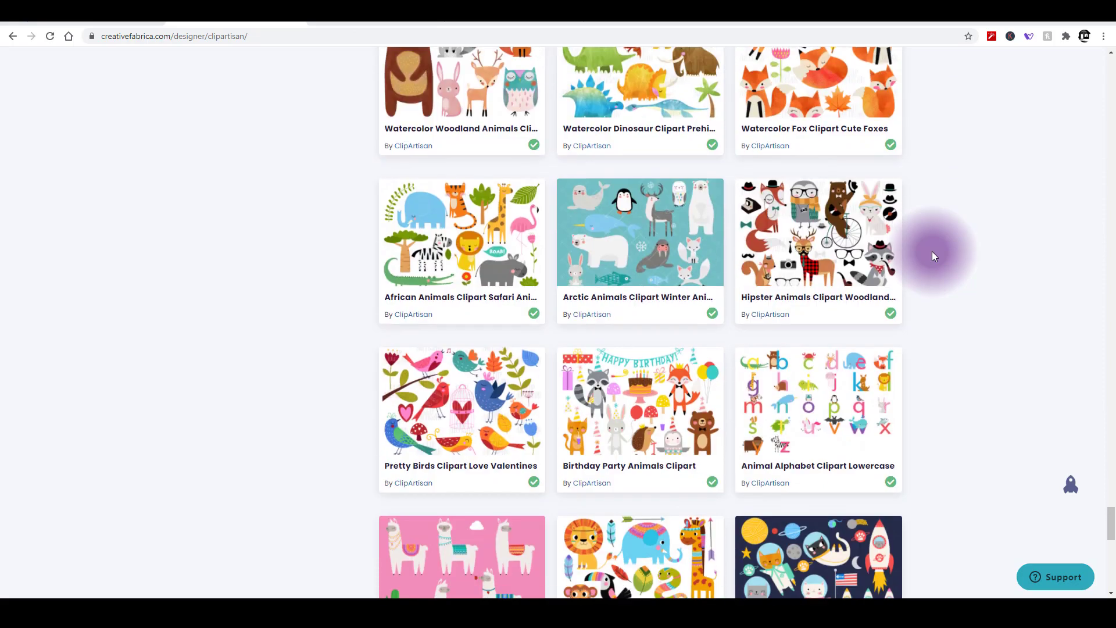
{"action": "scroll", "coordinate": [932, 256], "scroll_direction": "down", "scroll_amount": 1}
{"action": "scroll", "coordinate": [932, 255], "scroll_direction": "down", "scroll_amount": 4}
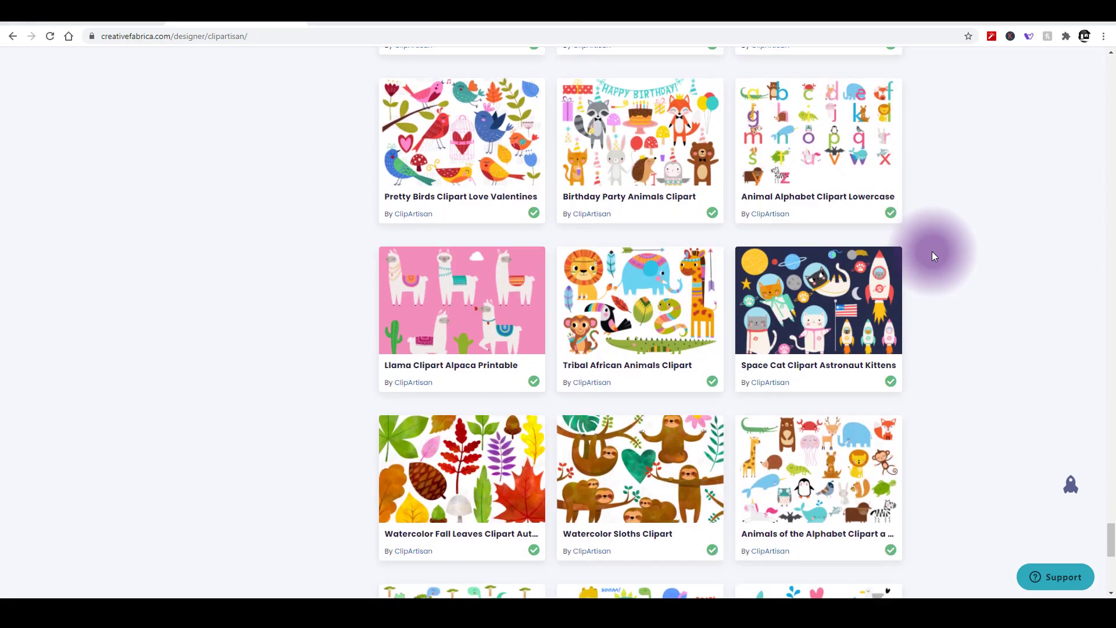
{"action": "scroll", "coordinate": [932, 256], "scroll_direction": "down", "scroll_amount": 3}
{"action": "scroll", "coordinate": [932, 256], "scroll_direction": "down", "scroll_amount": 5}
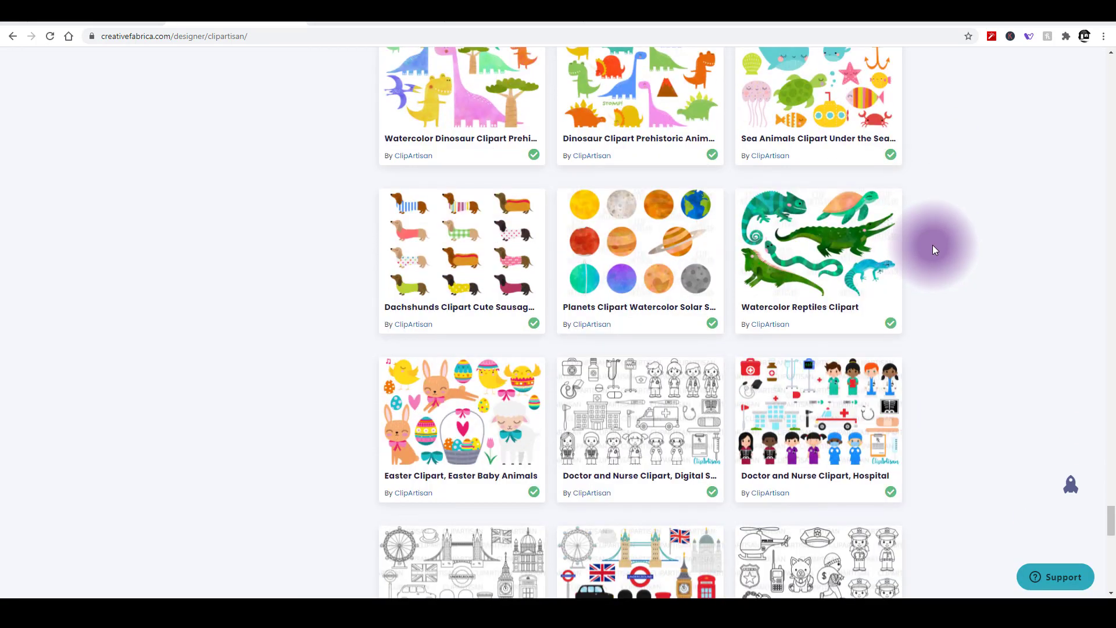
{"action": "scroll", "coordinate": [934, 253], "scroll_direction": "down", "scroll_amount": 3}
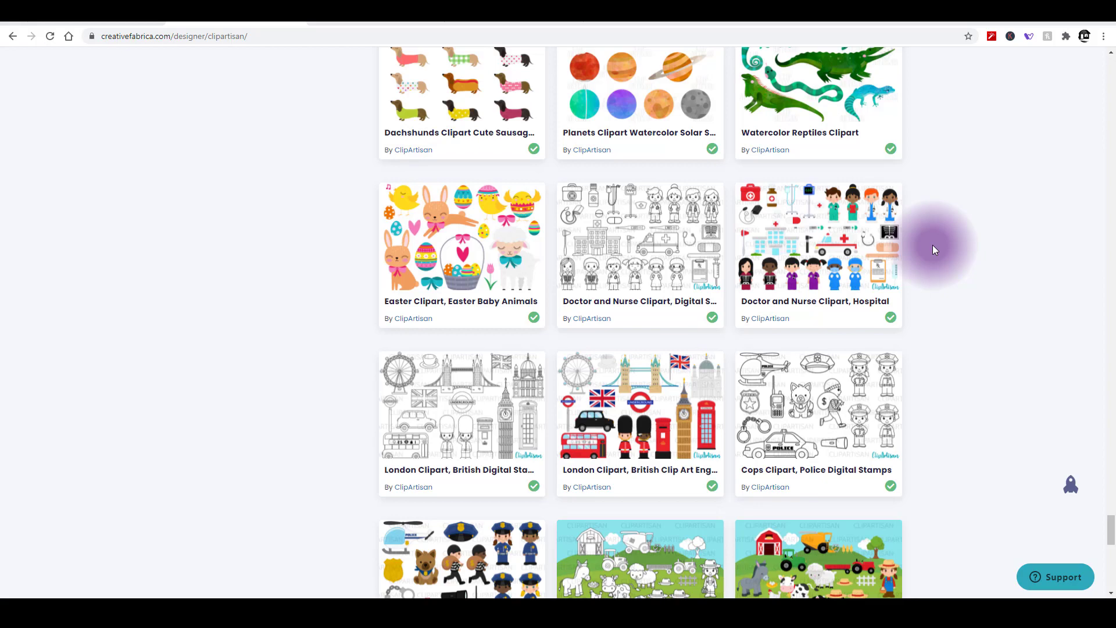
{"action": "scroll", "coordinate": [962, 248], "scroll_direction": "down", "scroll_amount": 5}
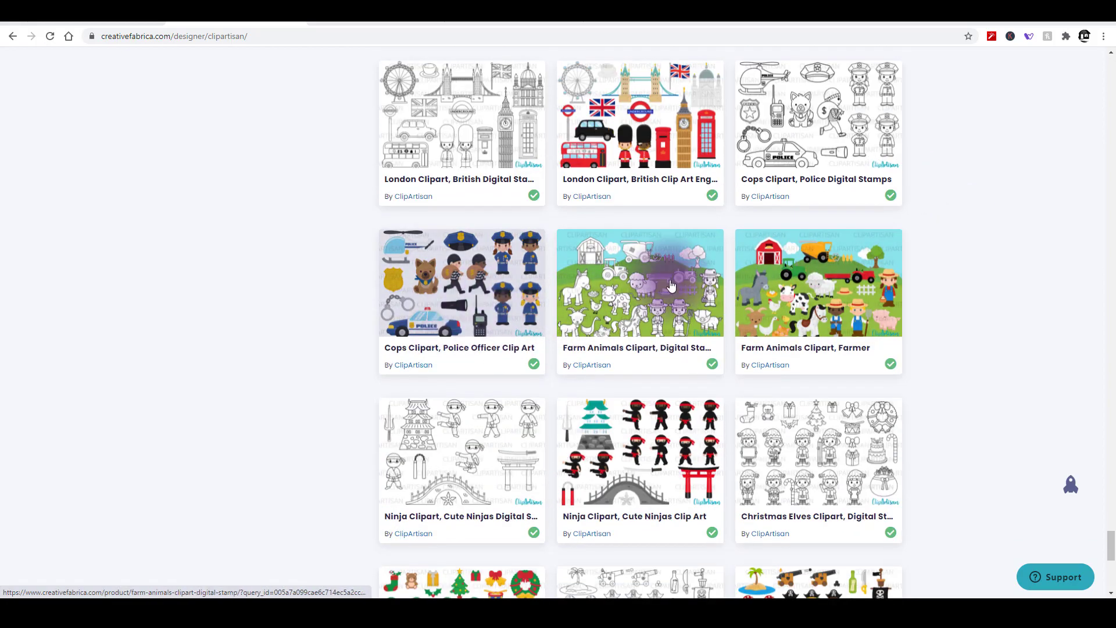
{"action": "scroll", "coordinate": [888, 284], "scroll_direction": "down", "scroll_amount": 5}
{"action": "scroll", "coordinate": [888, 284], "scroll_direction": "down", "scroll_amount": 5}
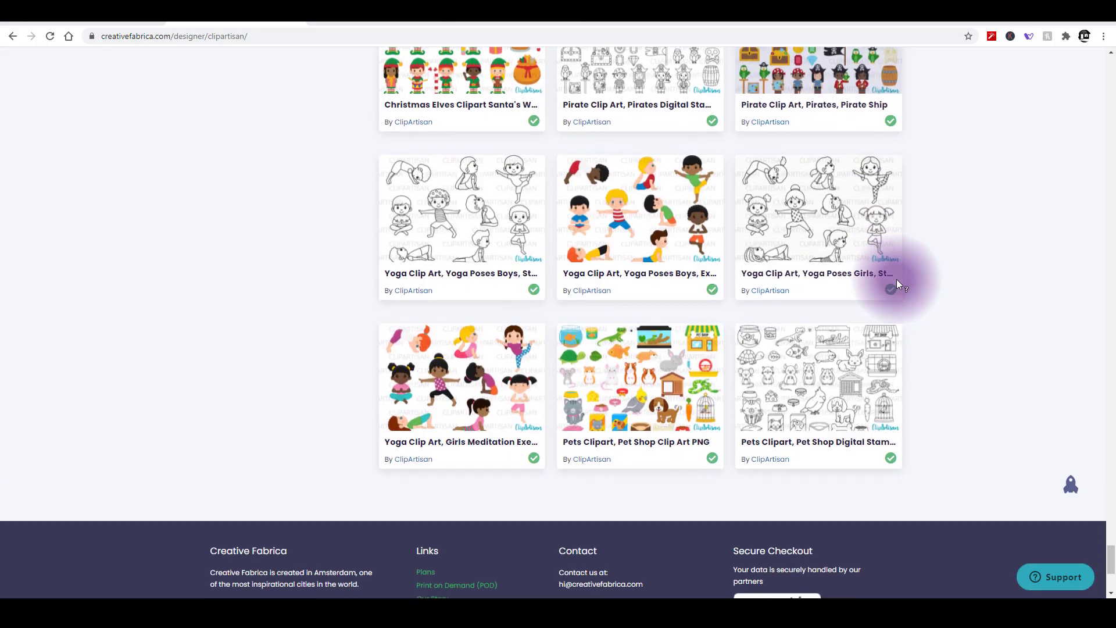
{"action": "scroll", "coordinate": [897, 276], "scroll_direction": "down", "scroll_amount": 2}
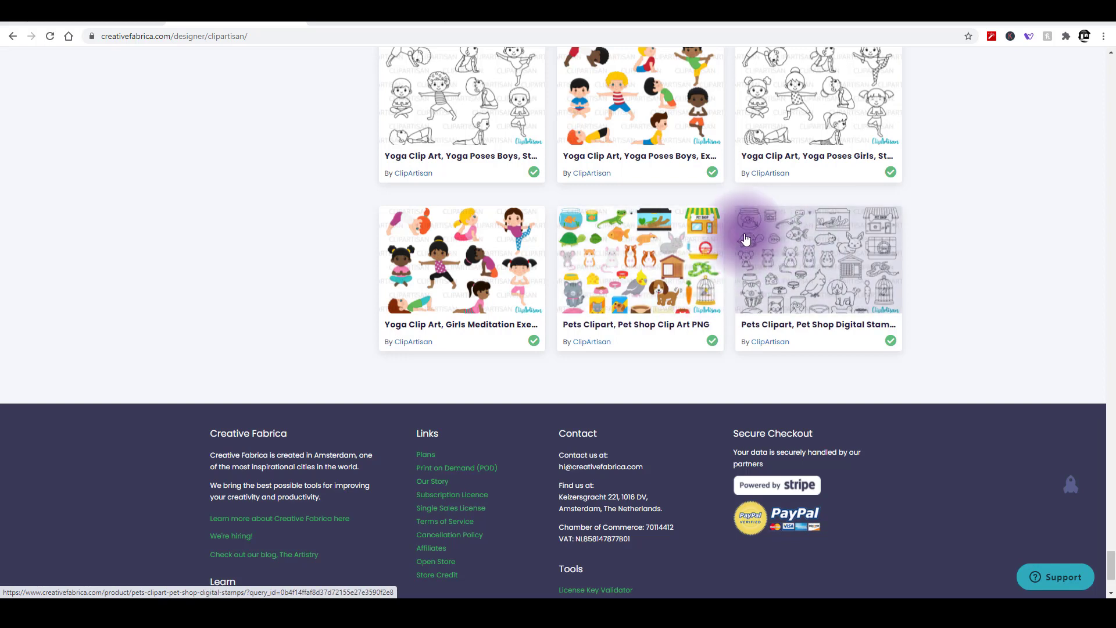
Step: Open the Pets Clipart, Pet Shop Digital Stamps product in a separate tab and examine its preview images
{"action": "right_click", "coordinate": [804, 279]}
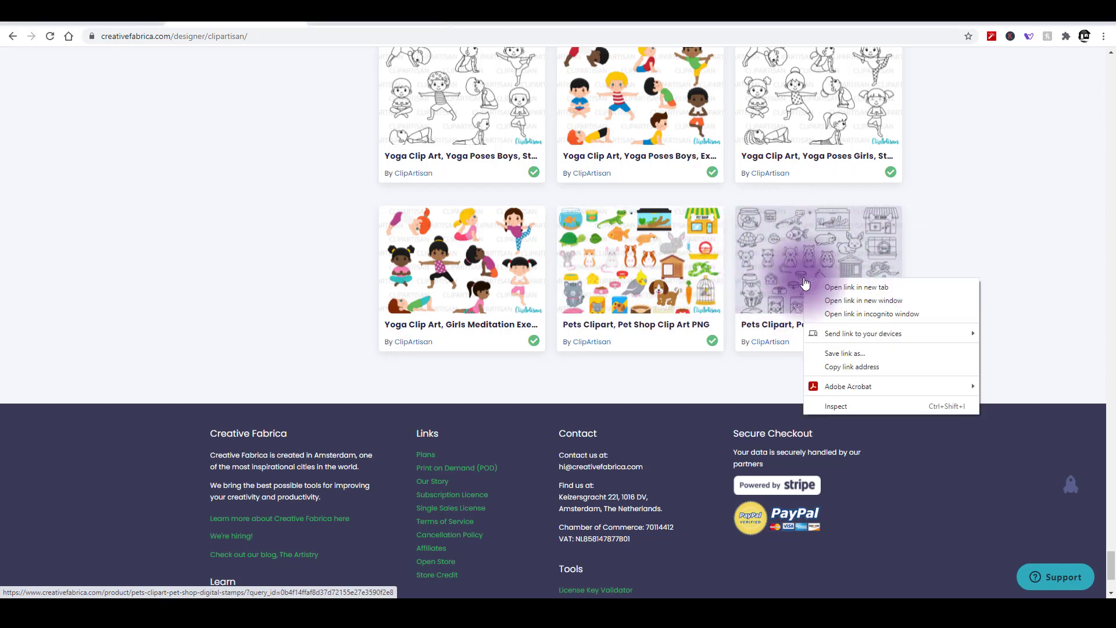
{"action": "left_click", "coordinate": [836, 290]}
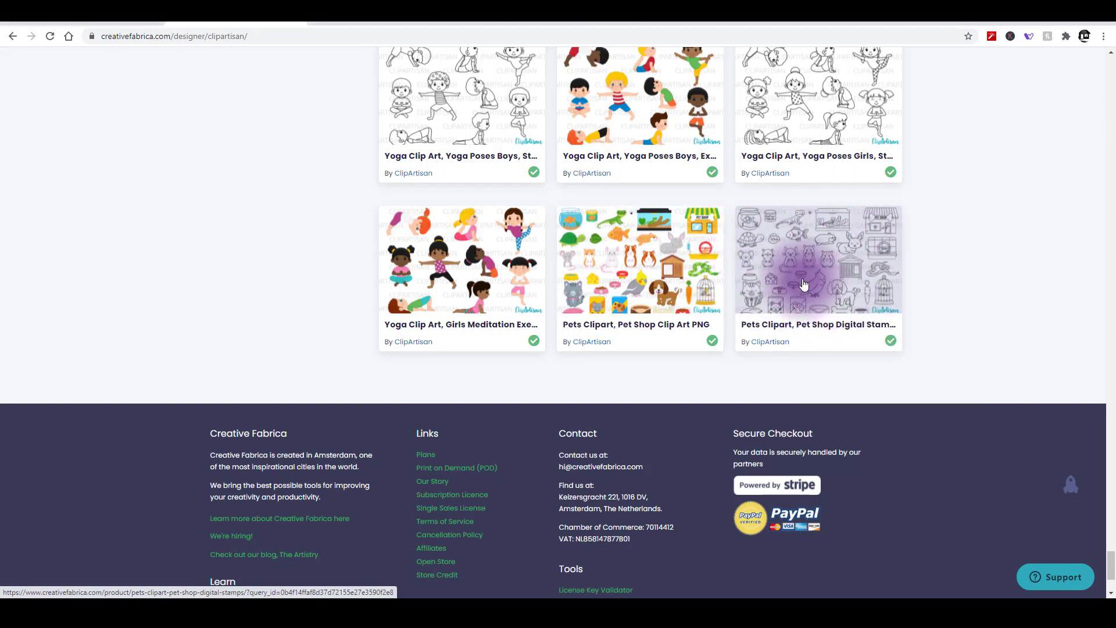
{"action": "left_click", "coordinate": [361, 24]}
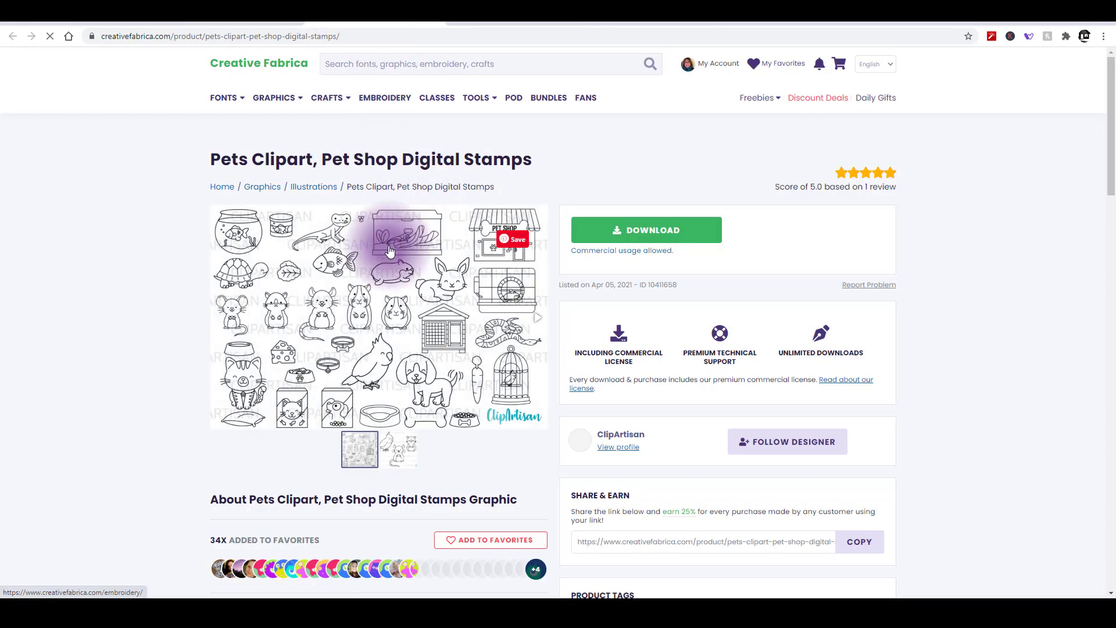
{"action": "left_click", "coordinate": [393, 441]}
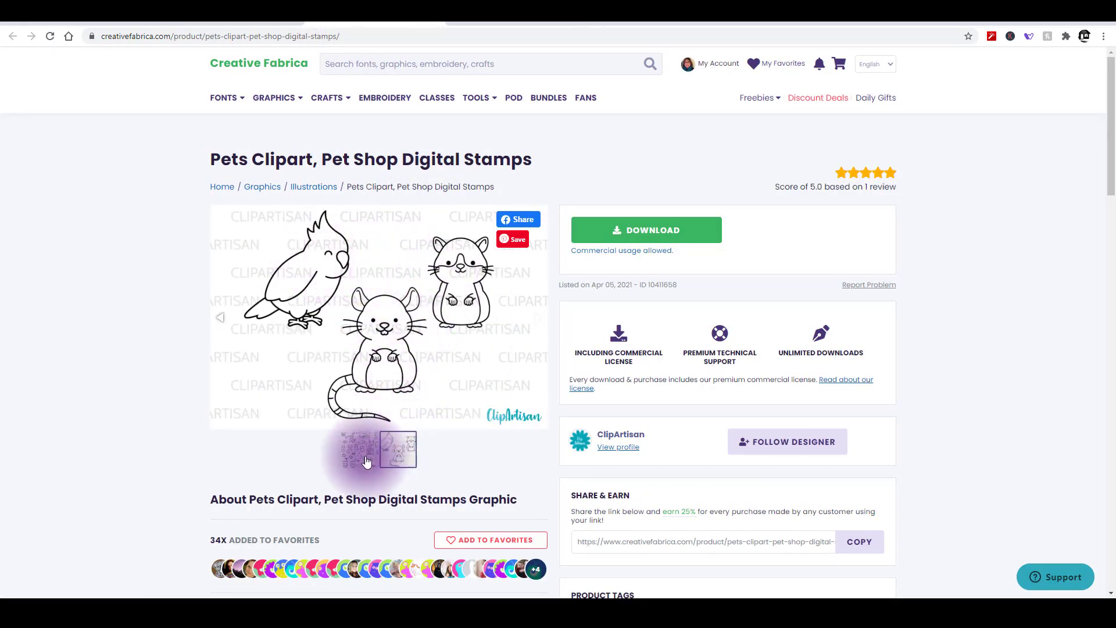
{"action": "left_click", "coordinate": [367, 462]}
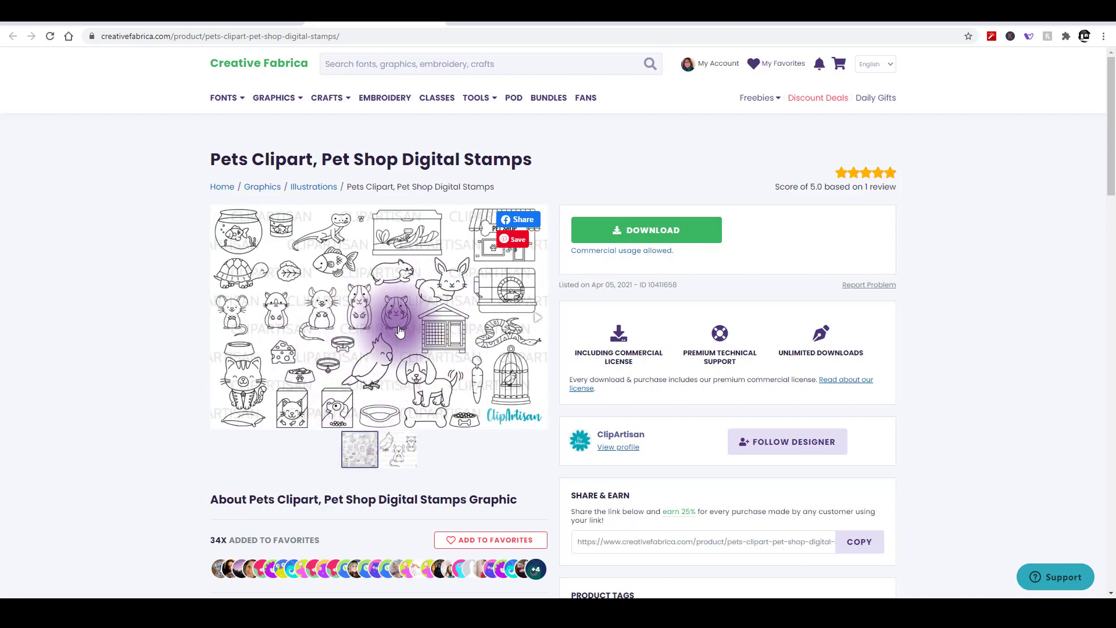
{"action": "scroll", "coordinate": [399, 332], "scroll_direction": "down", "scroll_amount": 1}
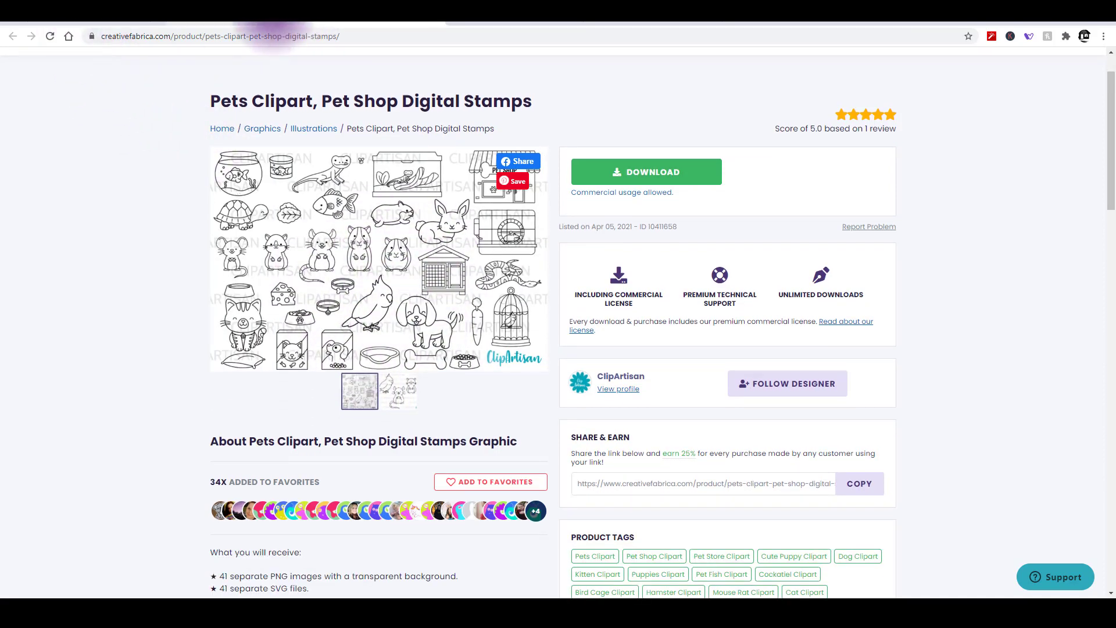
Step: Open the colored Pets Clipart, Pet Shop Clip Art PNG product in a separate tab and examine its preview images
{"action": "left_click", "coordinate": [244, 21]}
{"action": "right_click", "coordinate": [623, 266]}
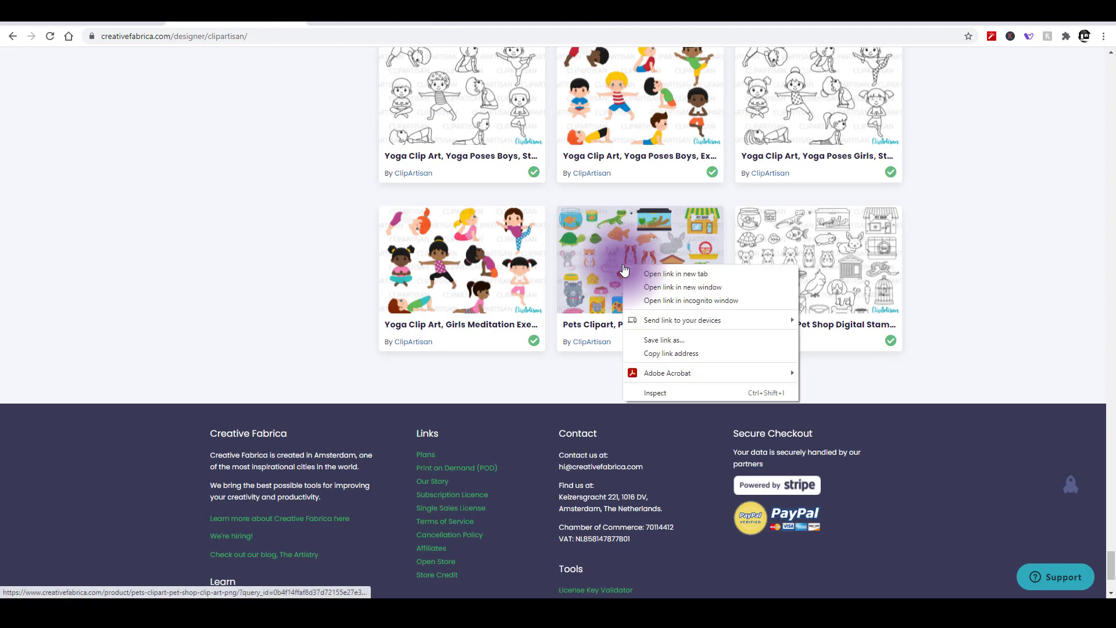
{"action": "left_click", "coordinate": [685, 272]}
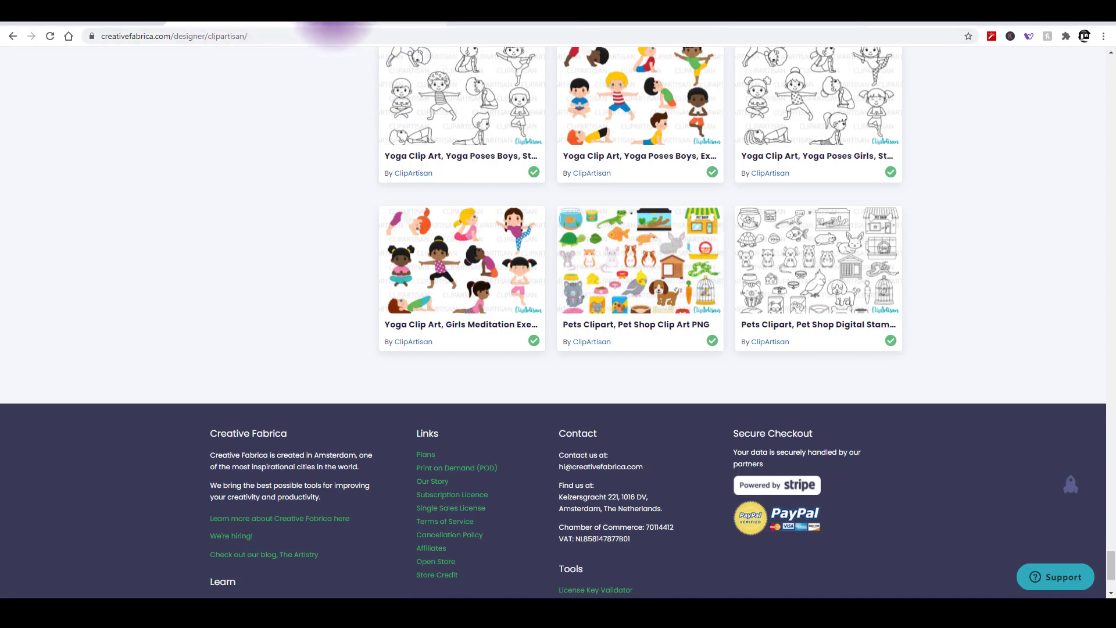
{"action": "left_click", "coordinate": [343, 23]}
{"action": "left_click", "coordinate": [492, 24]}
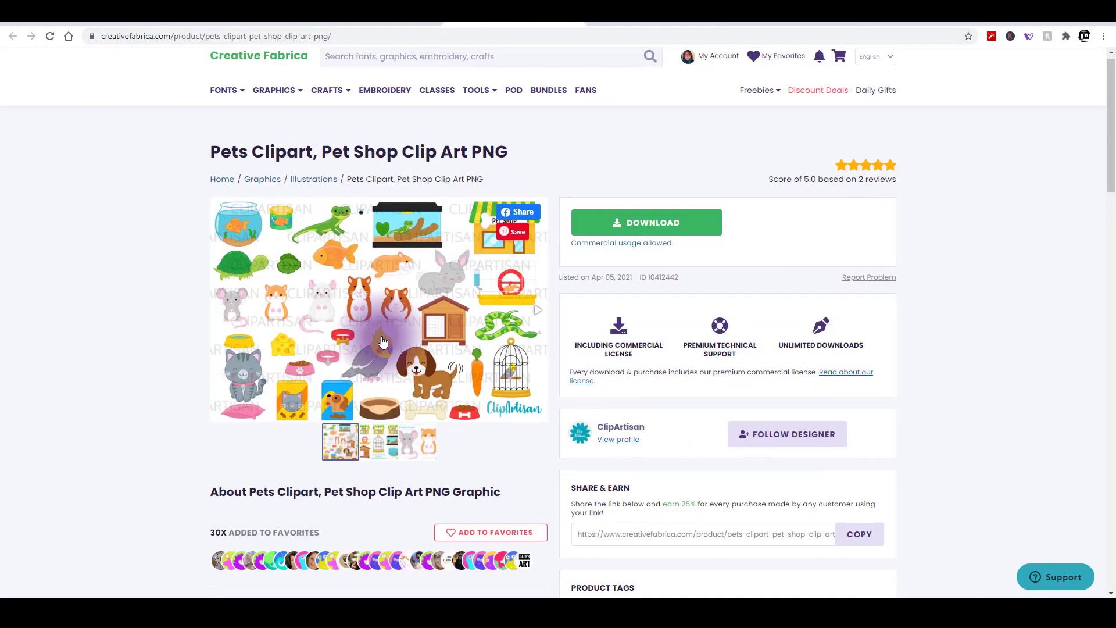
{"action": "scroll", "coordinate": [395, 325], "scroll_direction": "down", "scroll_amount": 1}
{"action": "left_click", "coordinate": [381, 389]}
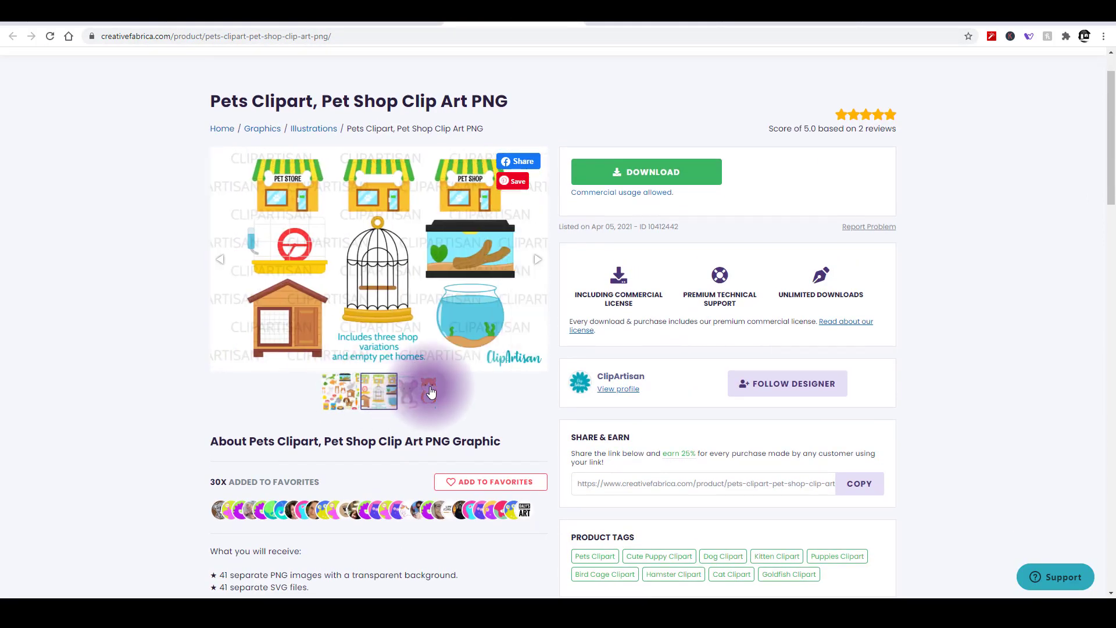
{"action": "left_click", "coordinate": [424, 389]}
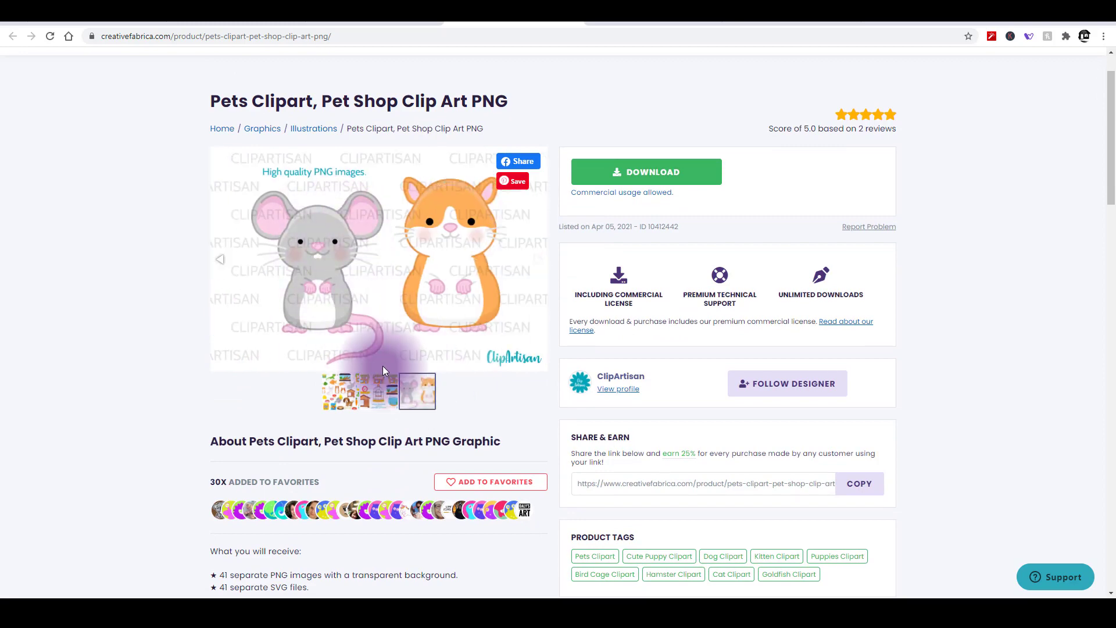
Step: View the Yoga Clip Art, Girls Meditation Exercise product with its second preview image and go back to the ClipArtisan designer page
{"action": "left_click", "coordinate": [250, 24]}
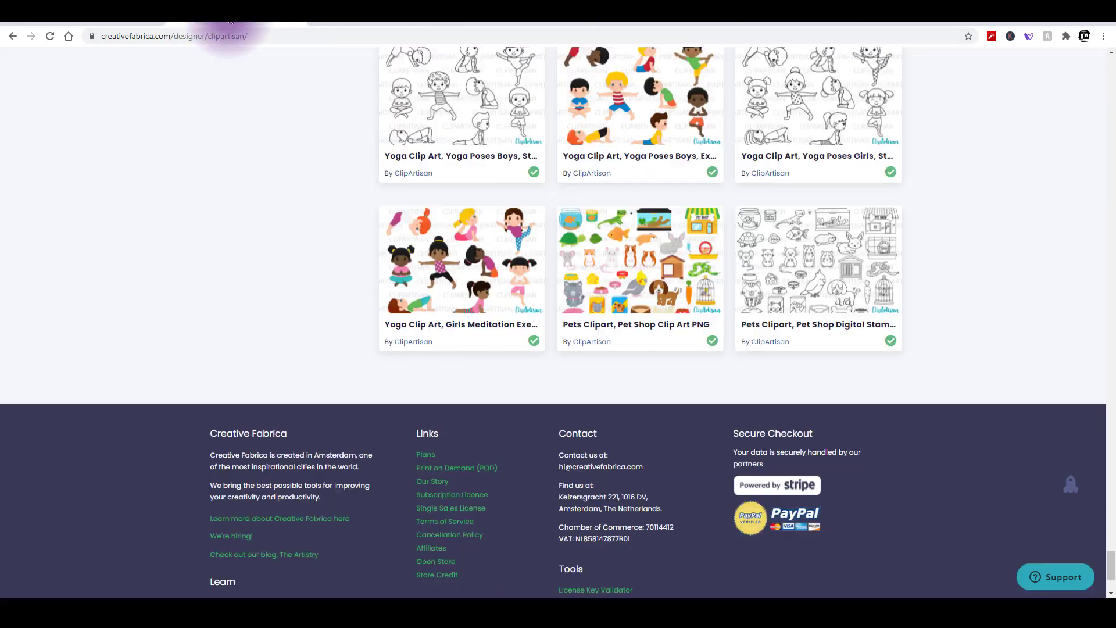
{"action": "left_click", "coordinate": [455, 246]}
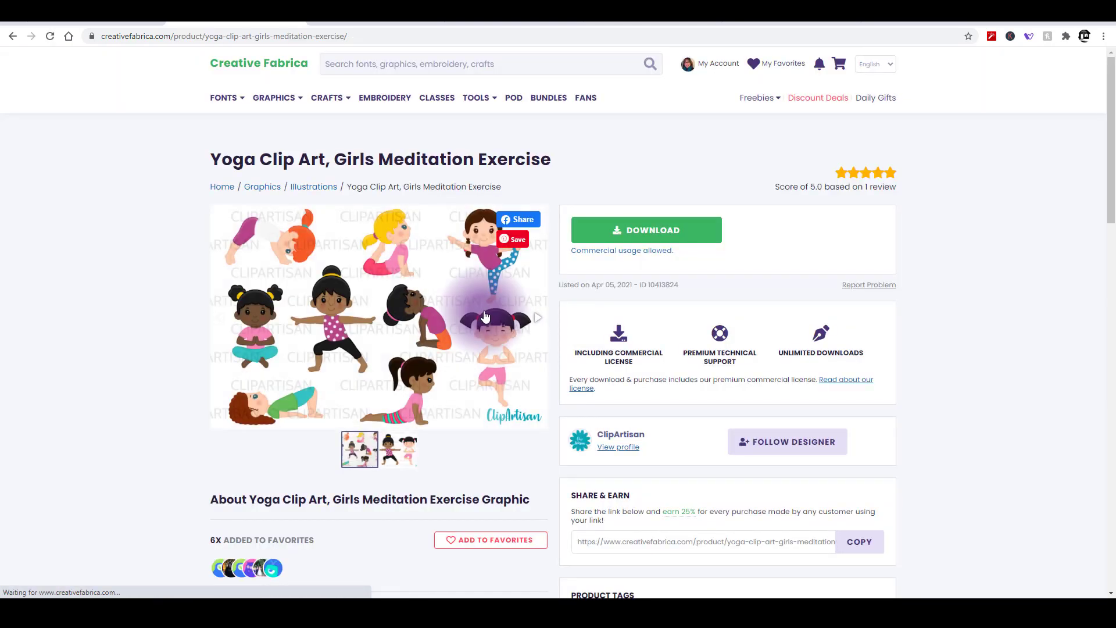
{"action": "scroll", "coordinate": [485, 316], "scroll_direction": "down", "scroll_amount": 1}
{"action": "left_click", "coordinate": [393, 395]}
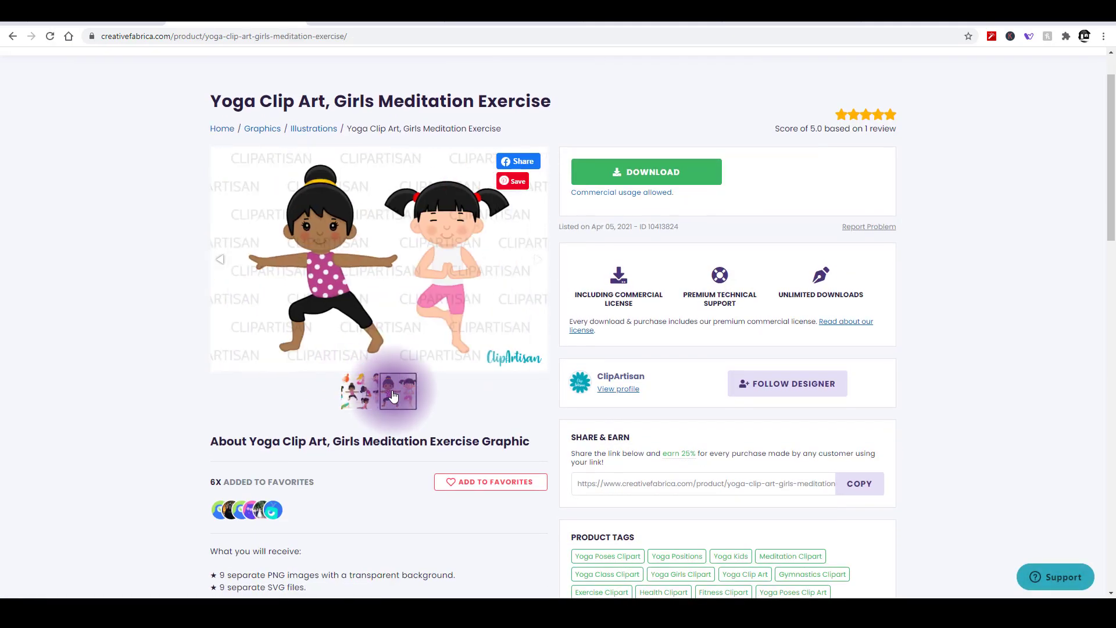
{"action": "left_click", "coordinate": [15, 36]}
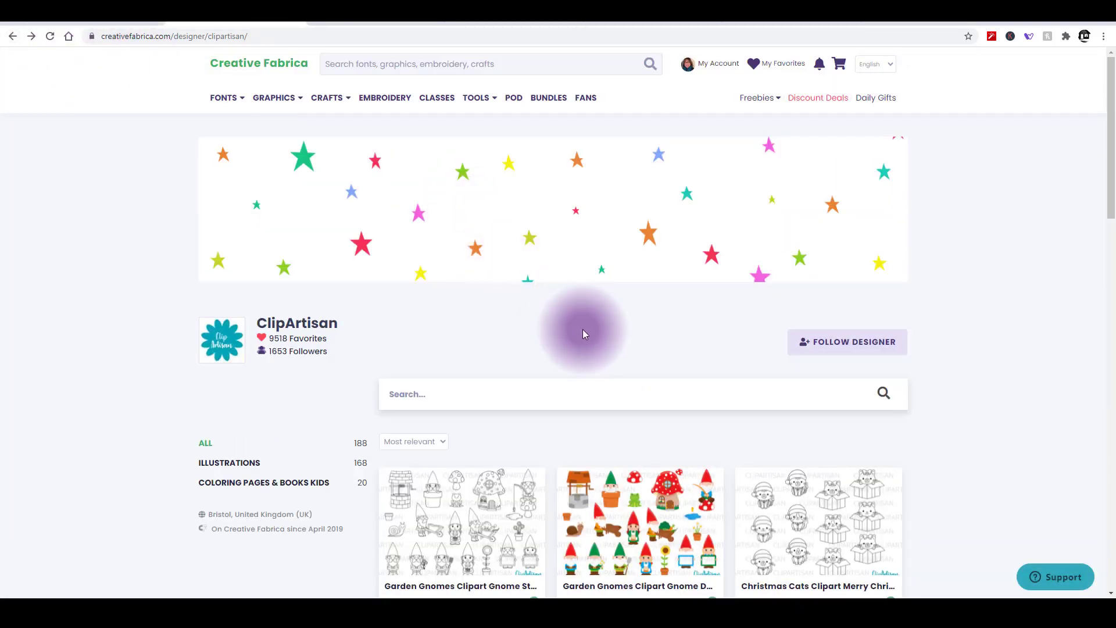
Step: Return to the Back to School, Classroom Clip Art product page and extract its downloaded zip into the default Downloads folder
{"action": "left_click", "coordinate": [13, 37]}
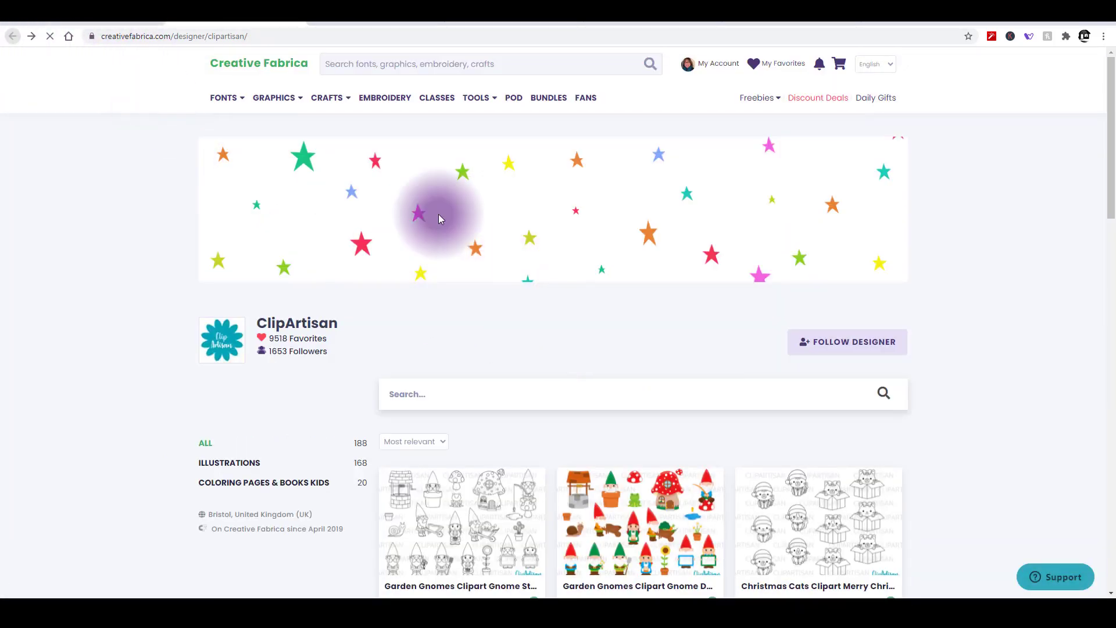
{"action": "scroll", "coordinate": [575, 256], "scroll_direction": "up", "scroll_amount": 2}
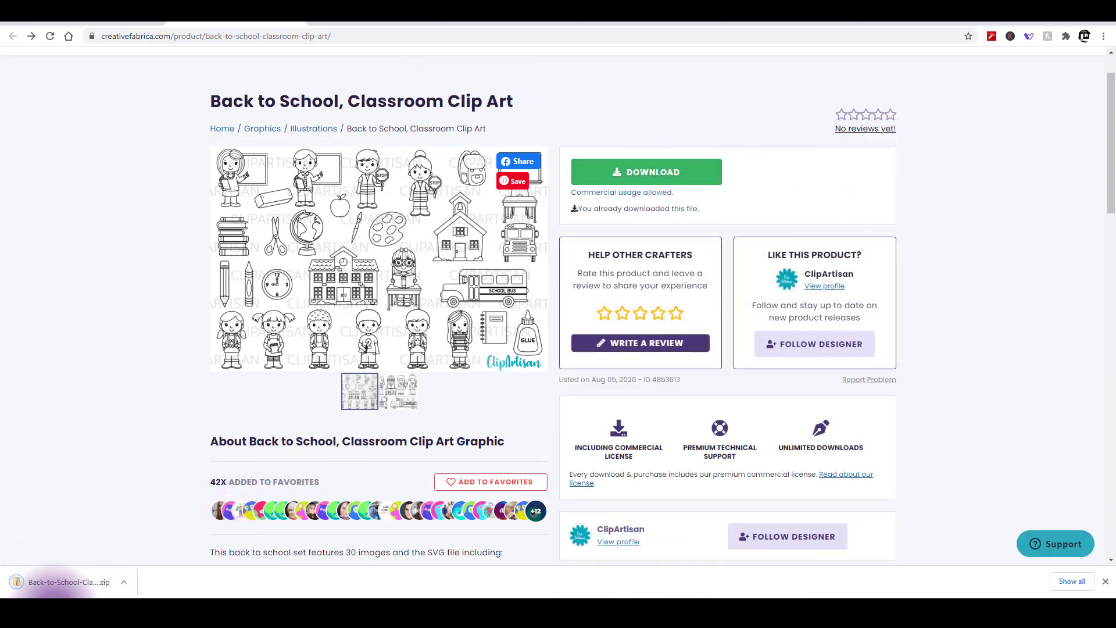
{"action": "left_click", "coordinate": [77, 584]}
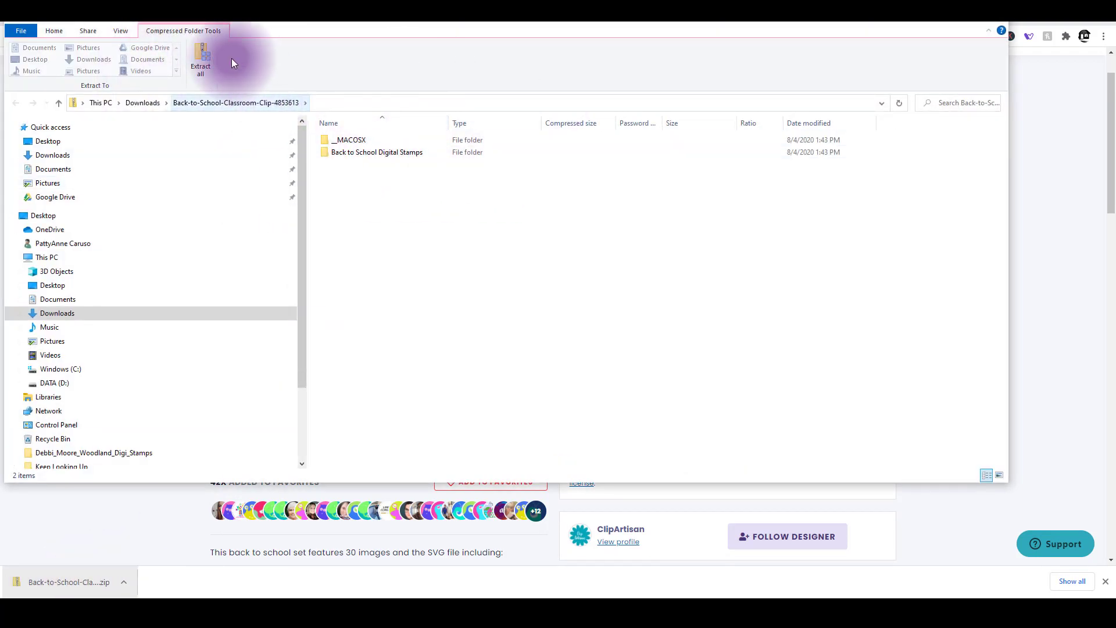
{"action": "left_click", "coordinate": [202, 55]}
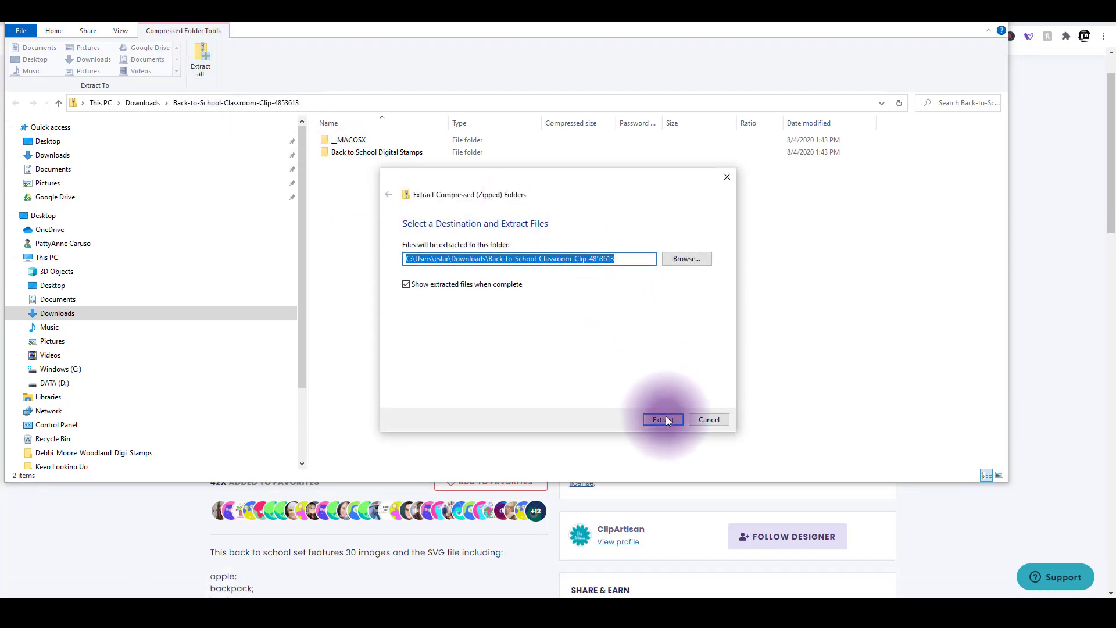
{"action": "left_click", "coordinate": [665, 418]}
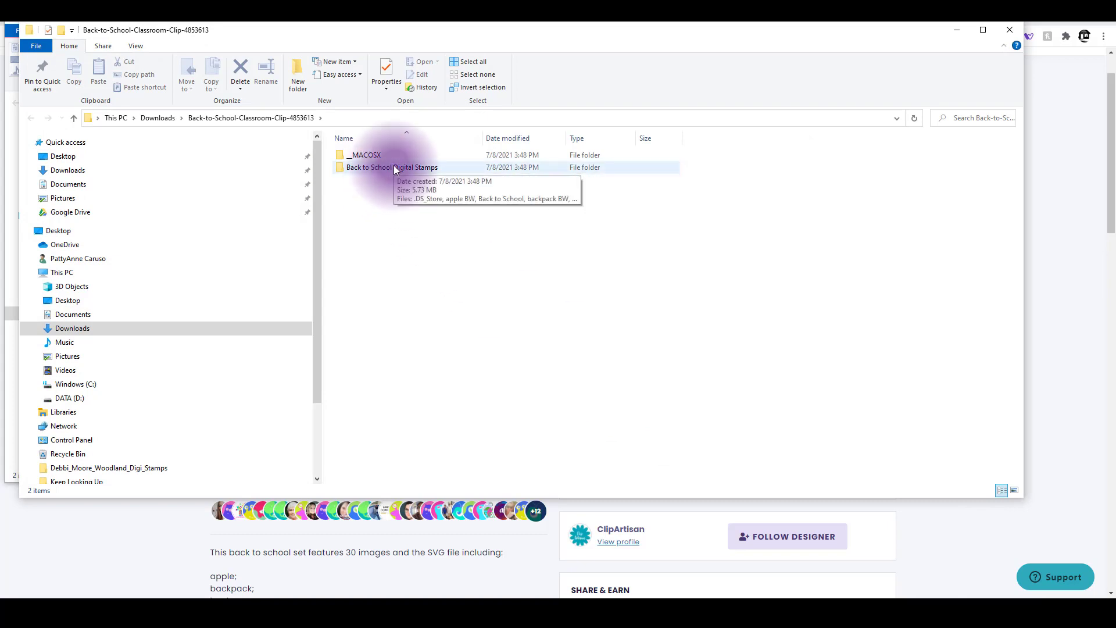
Step: Prefix the extracted Back to School Digital Stamps folder's name with "Black and white line art"
{"action": "left_click_drag", "start_coordinate": [349, 27], "coordinate": [586, 319]}
{"action": "left_click", "coordinate": [991, 23]}
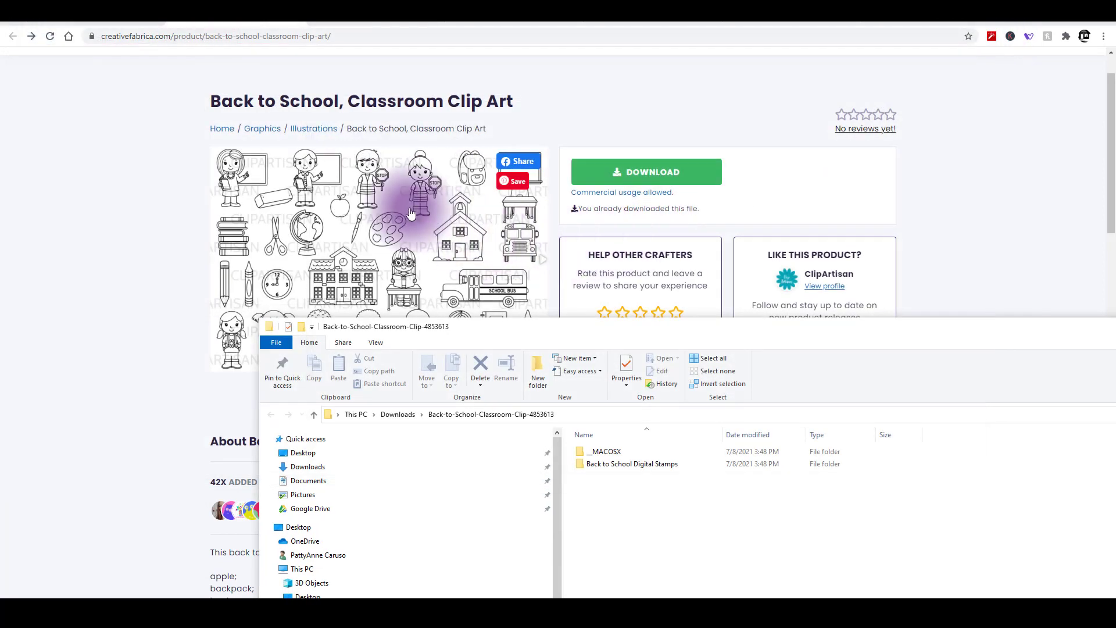
{"action": "left_click_drag", "start_coordinate": [461, 330], "coordinate": [474, 170]}
{"action": "left_click", "coordinate": [625, 307]}
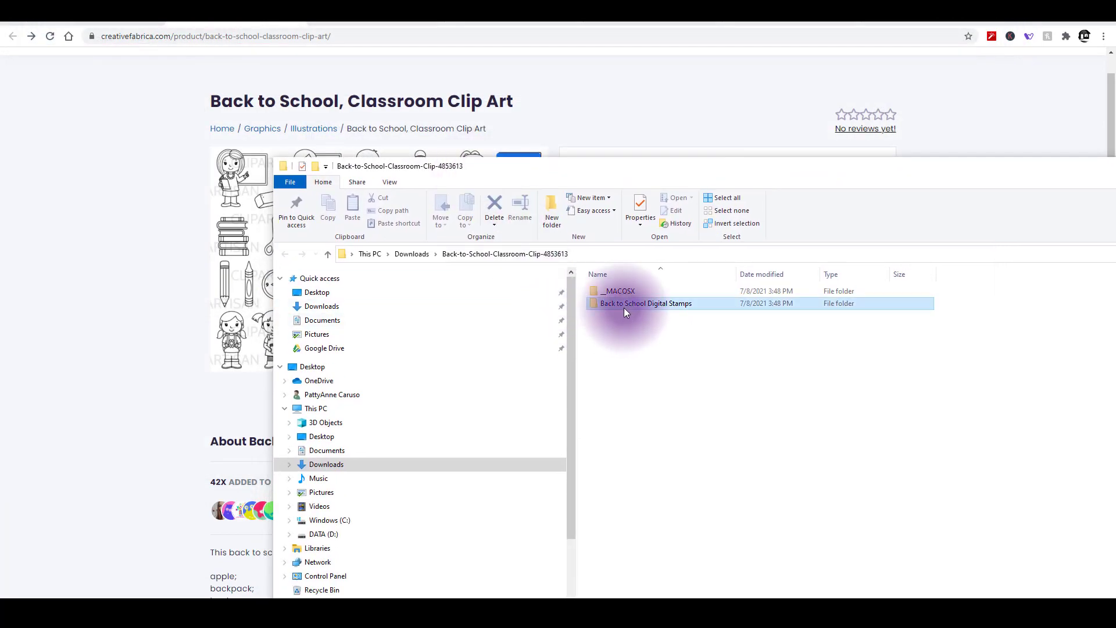
{"action": "right_click", "coordinate": [622, 305]}
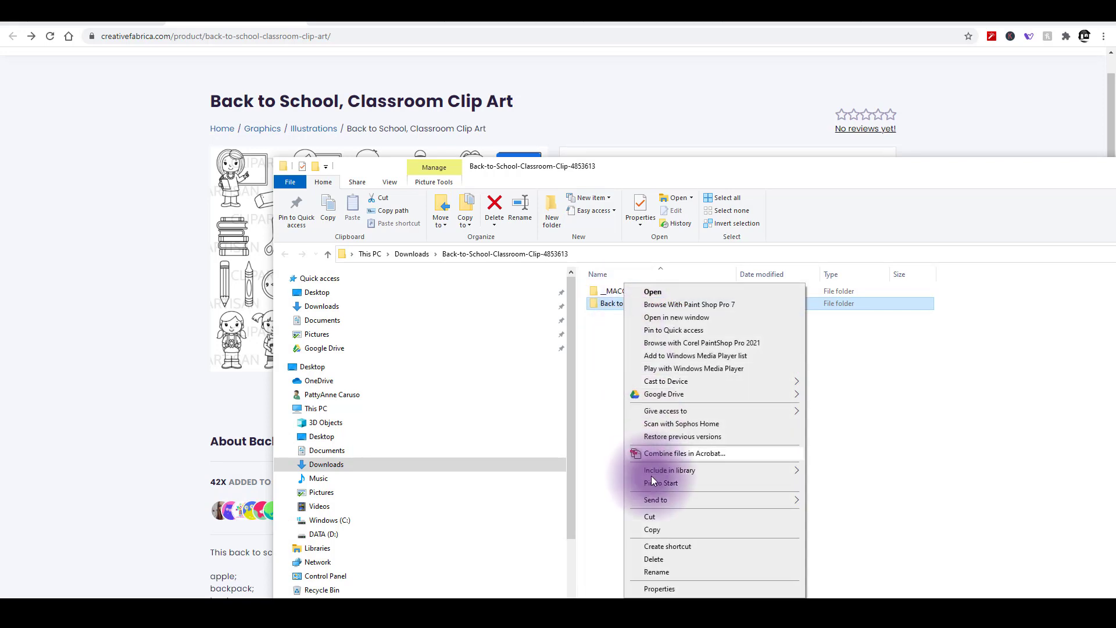
{"action": "left_click", "coordinate": [656, 571]}
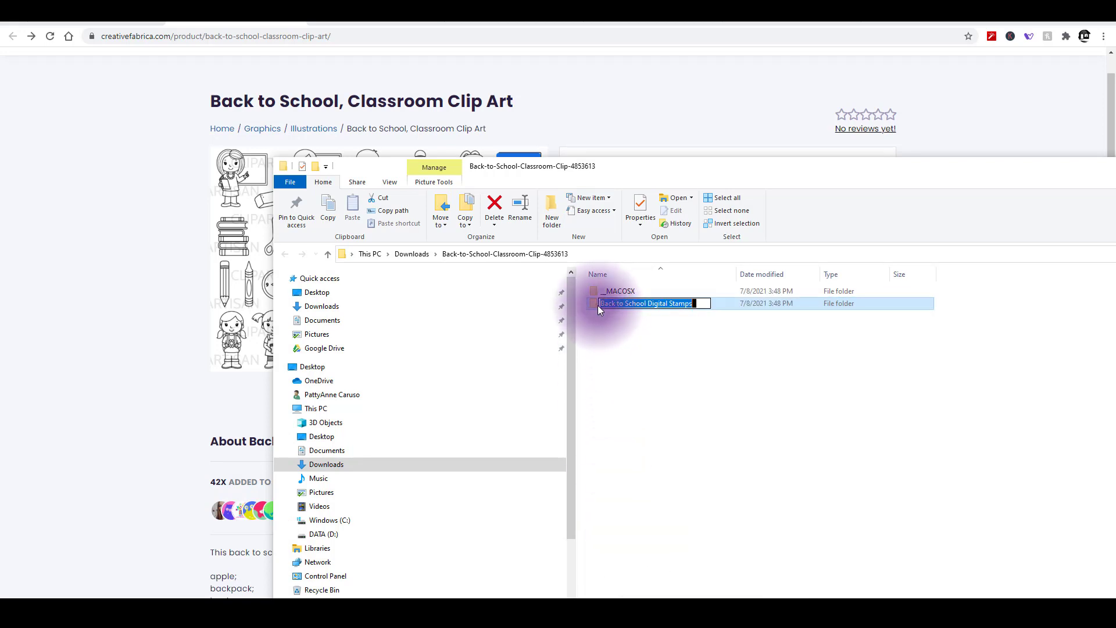
{"action": "left_click", "coordinate": [602, 303]}
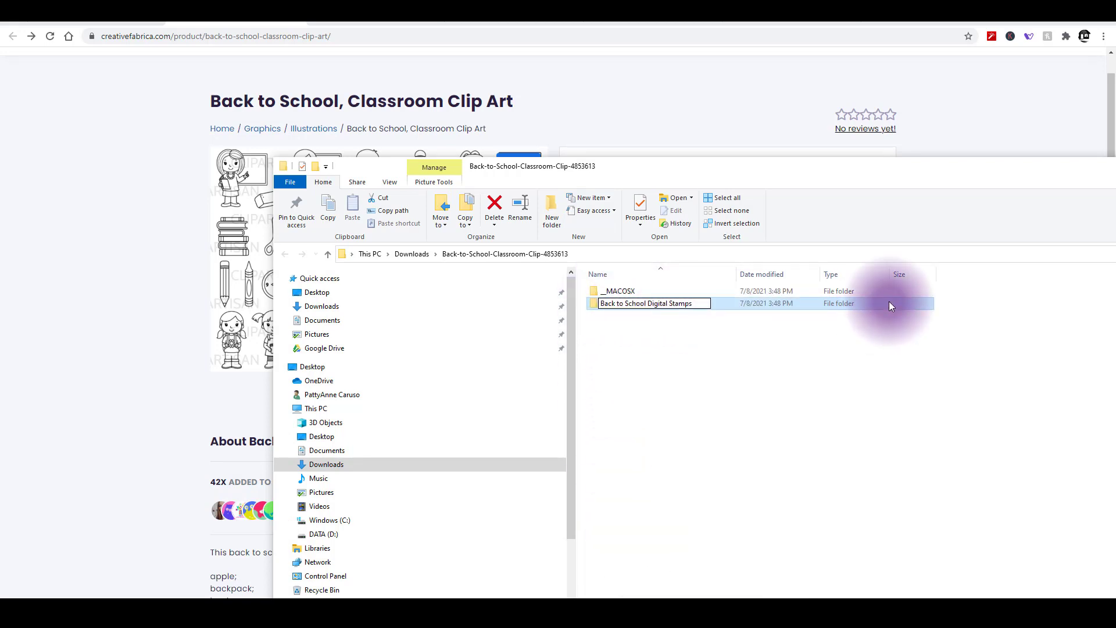
{"action": "type", "text": "Black and "}
{"action": "type", "text": "white lin"}
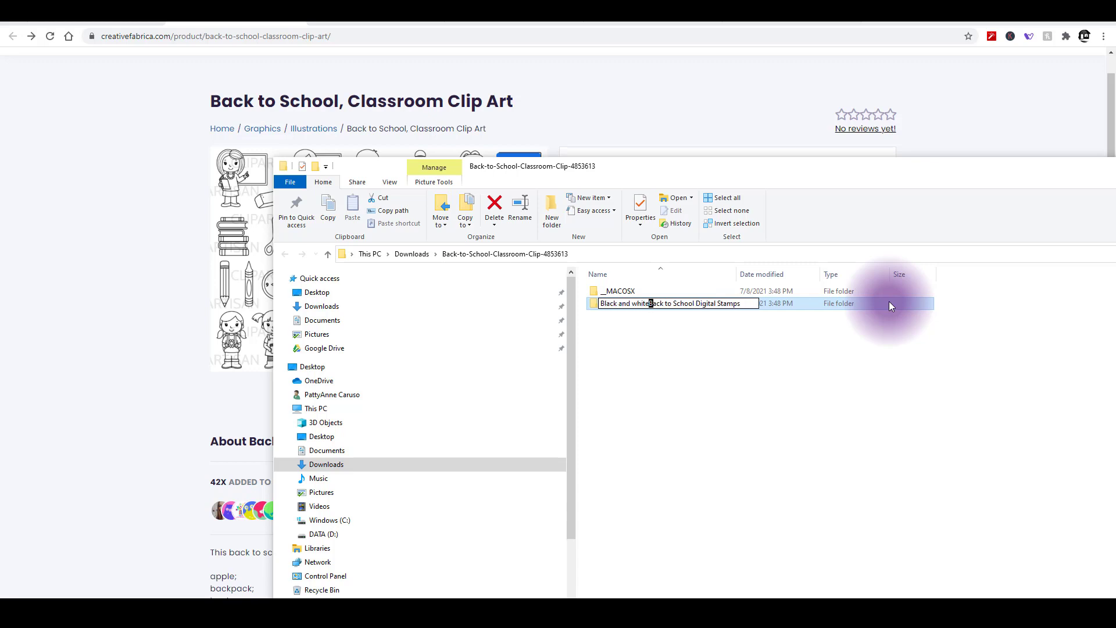
{"action": "type", "text": "e art"}
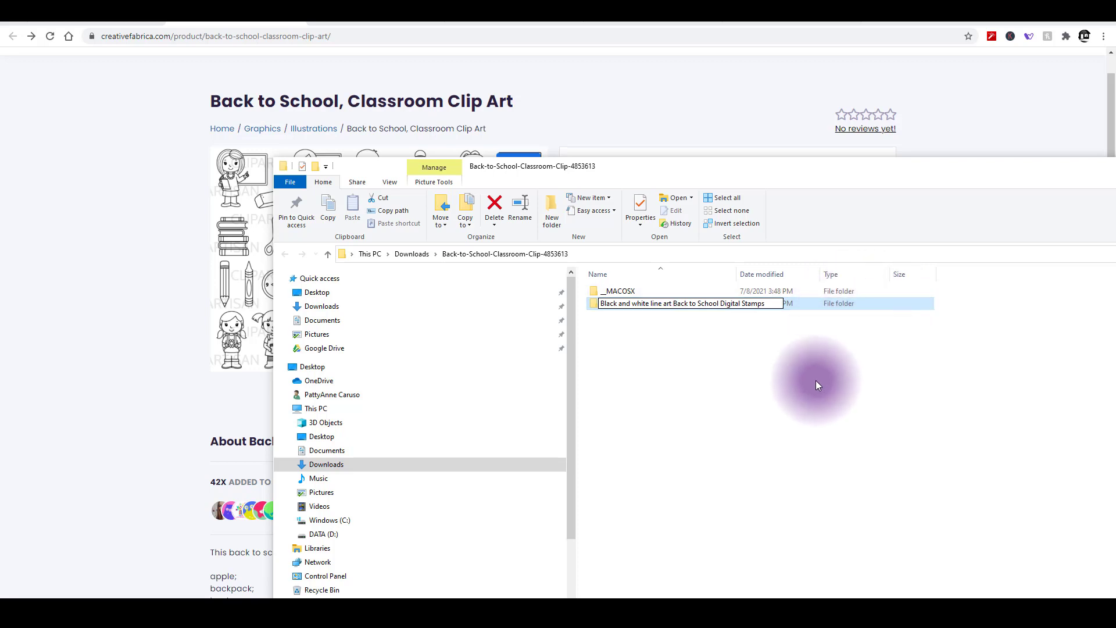
Step: Copy the words "Black and white line art" from the stamps folder's name and commit the new name
{"action": "left_click_drag", "start_coordinate": [672, 304], "coordinate": [600, 304]}
{"action": "key", "text": "ctrl+c"}
{"action": "right_click", "coordinate": [612, 306]}
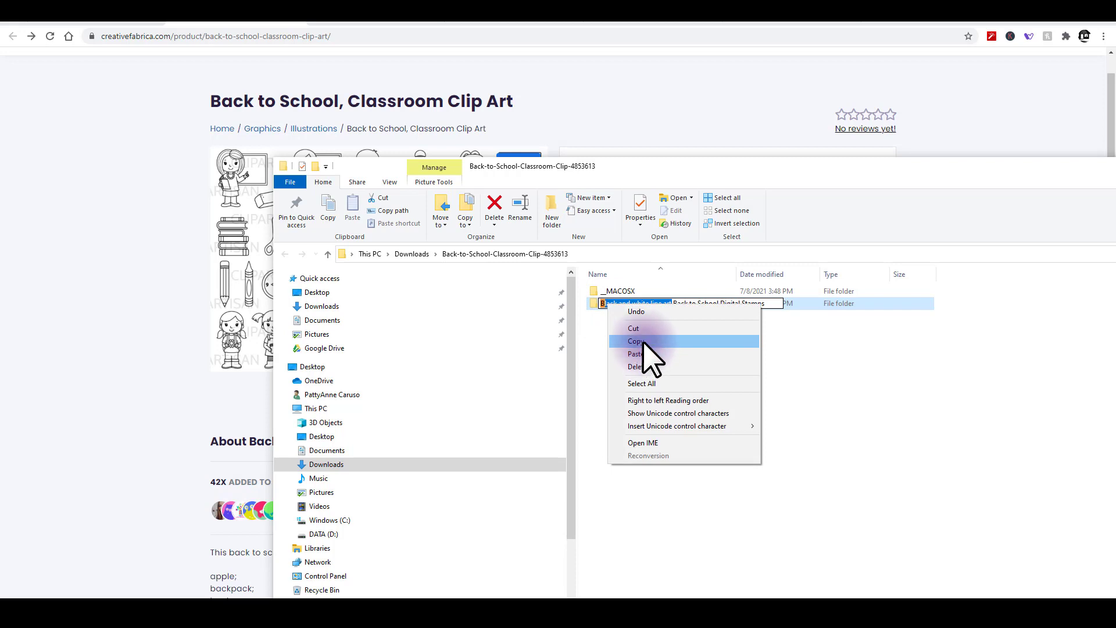
{"action": "left_click", "coordinate": [643, 337]}
{"action": "key", "text": "Return"}
{"action": "left_click", "coordinate": [732, 363]}
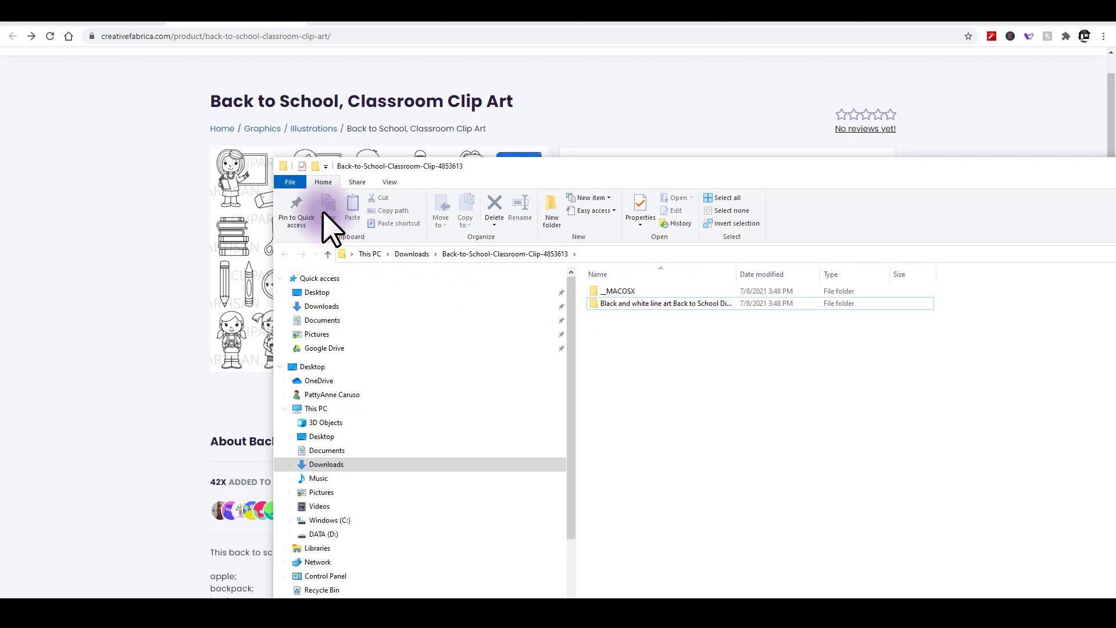
Step: Go up to Downloads and paste the copied "Black and white line art" prefix before the new Back-to-School-Classroom-Clip-4853613 folder's name
{"action": "left_click", "coordinate": [328, 254]}
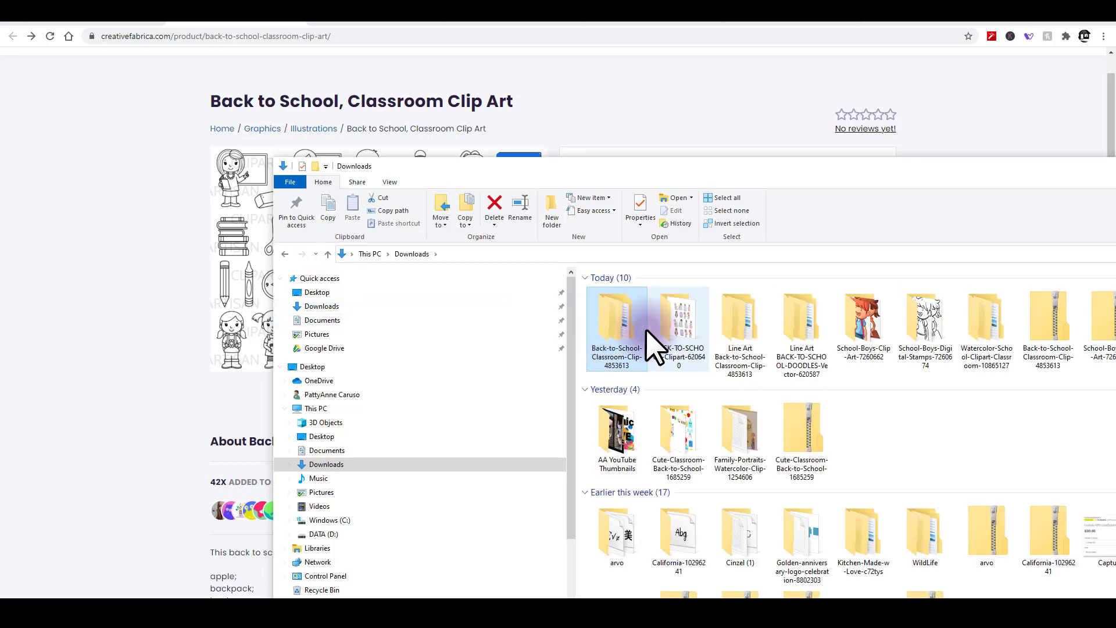
{"action": "right_click", "coordinate": [613, 323]}
{"action": "left_click", "coordinate": [645, 297]}
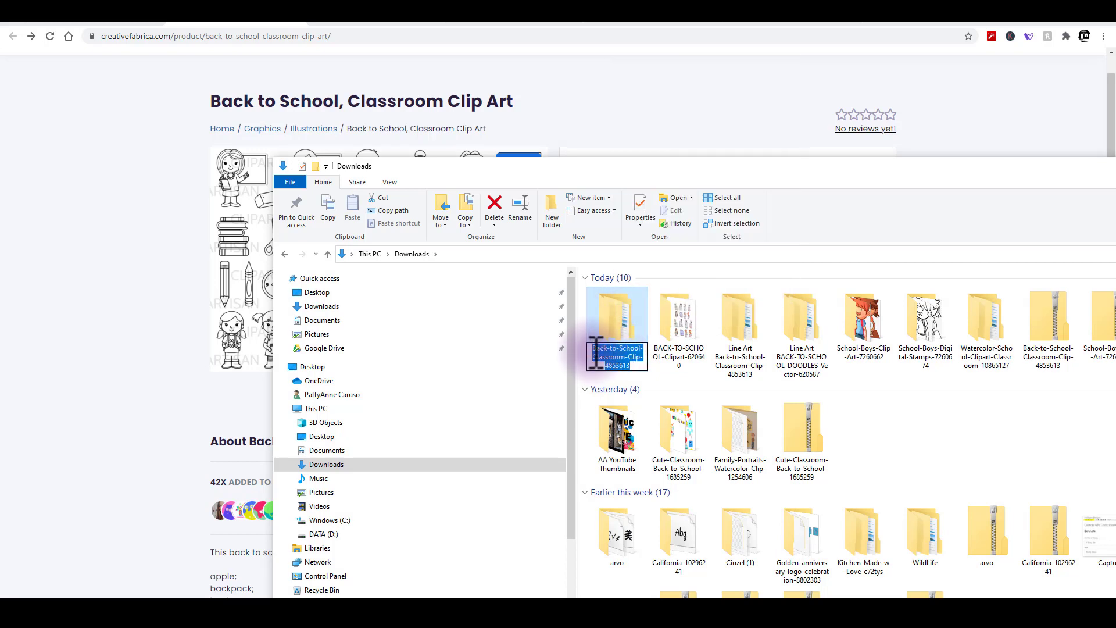
{"action": "right_click", "coordinate": [599, 352]}
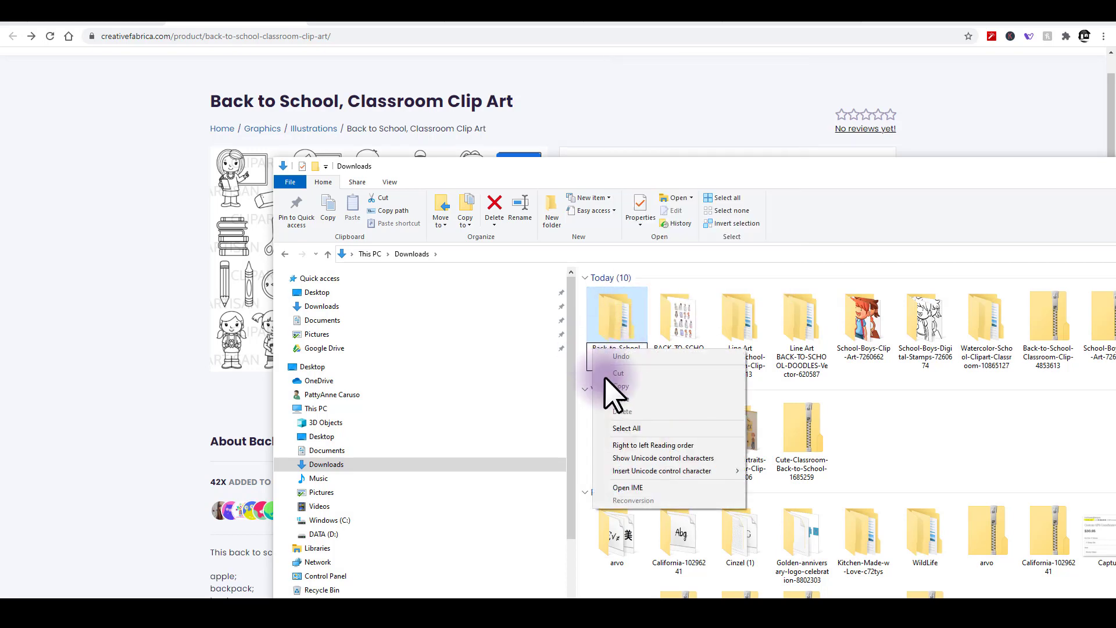
{"action": "left_click", "coordinate": [622, 407]}
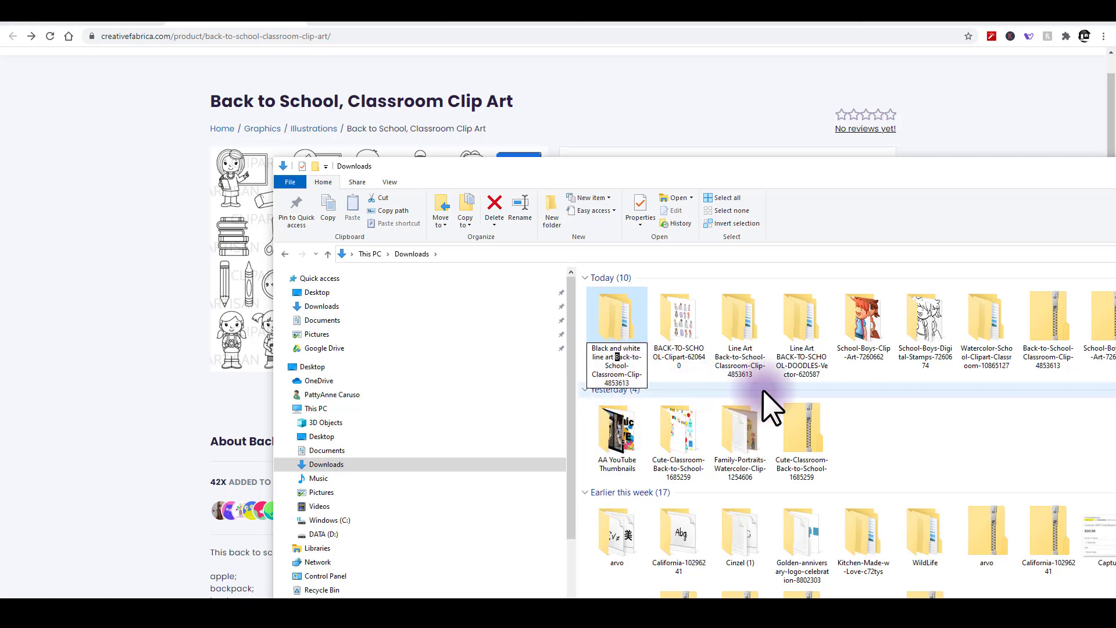
{"action": "key", "text": "Return"}
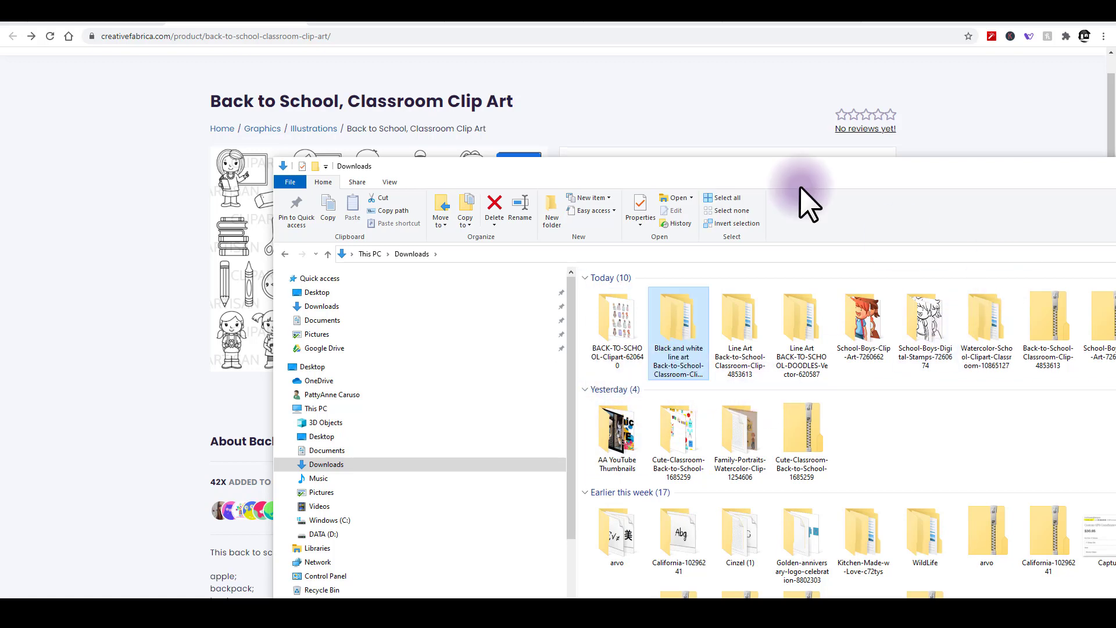
Step: Switch to Silhouette Studio and open "crossing guard male BW" from the renamed black and white line art stamps folder in Downloads
{"action": "left_click", "coordinate": [343, 605]}
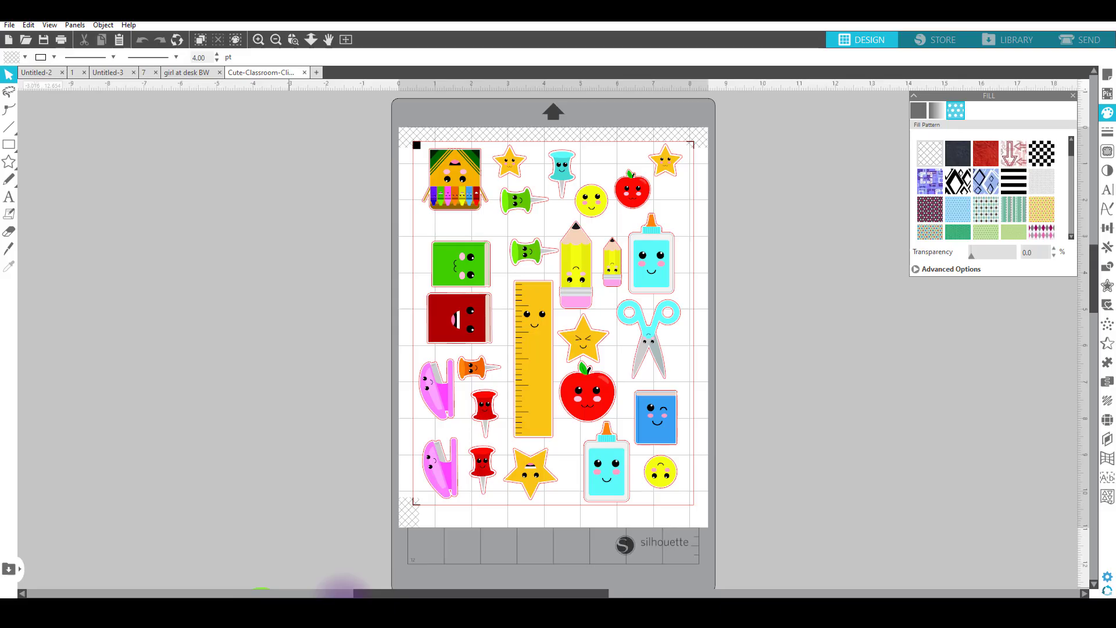
{"action": "left_click", "coordinate": [9, 25]}
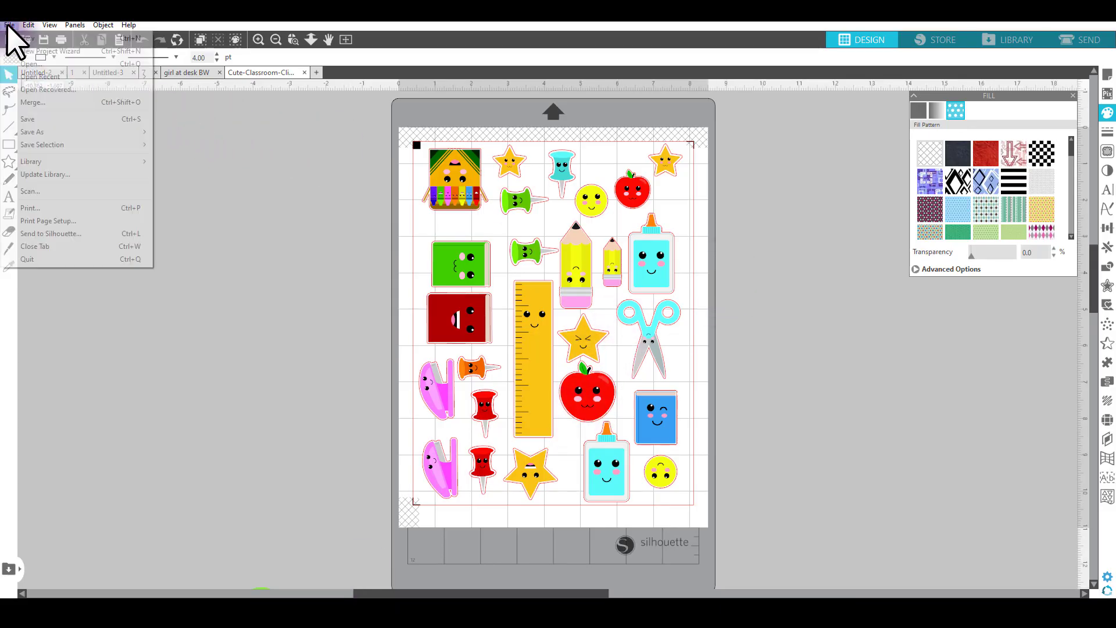
{"action": "left_click", "coordinate": [36, 64]}
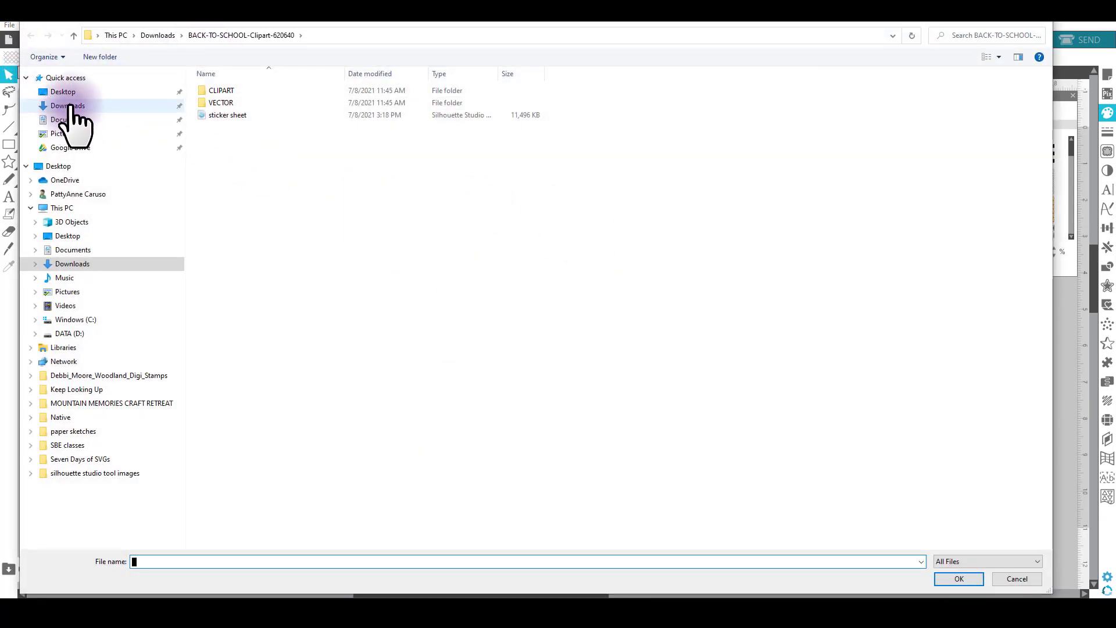
{"action": "left_click", "coordinate": [71, 106]}
{"action": "left_click", "coordinate": [324, 229]}
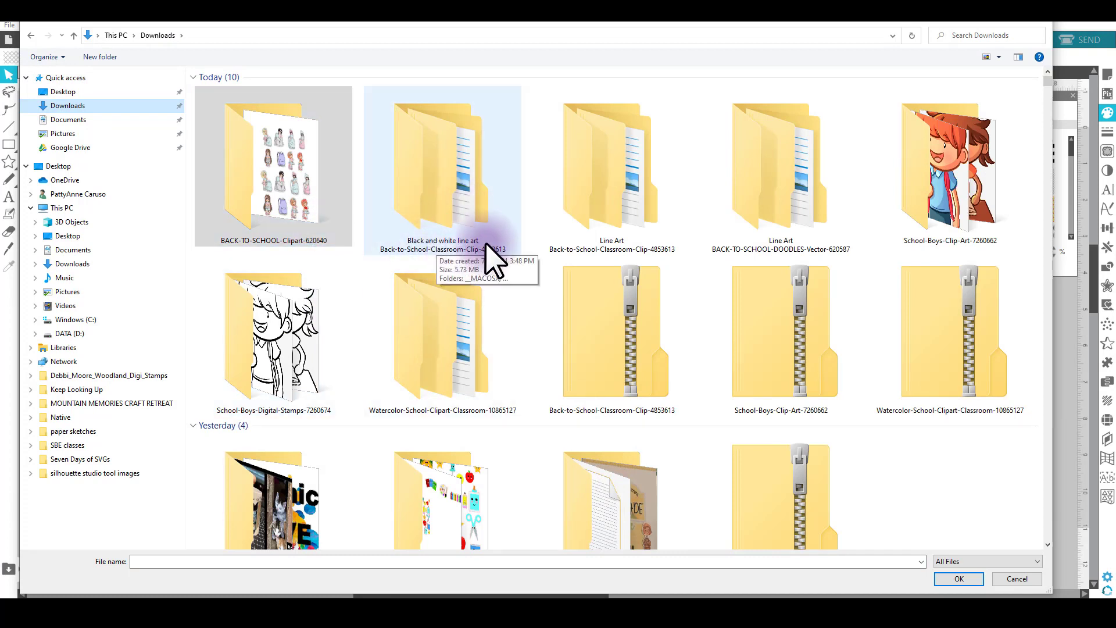
{"action": "double_click", "coordinate": [465, 203]}
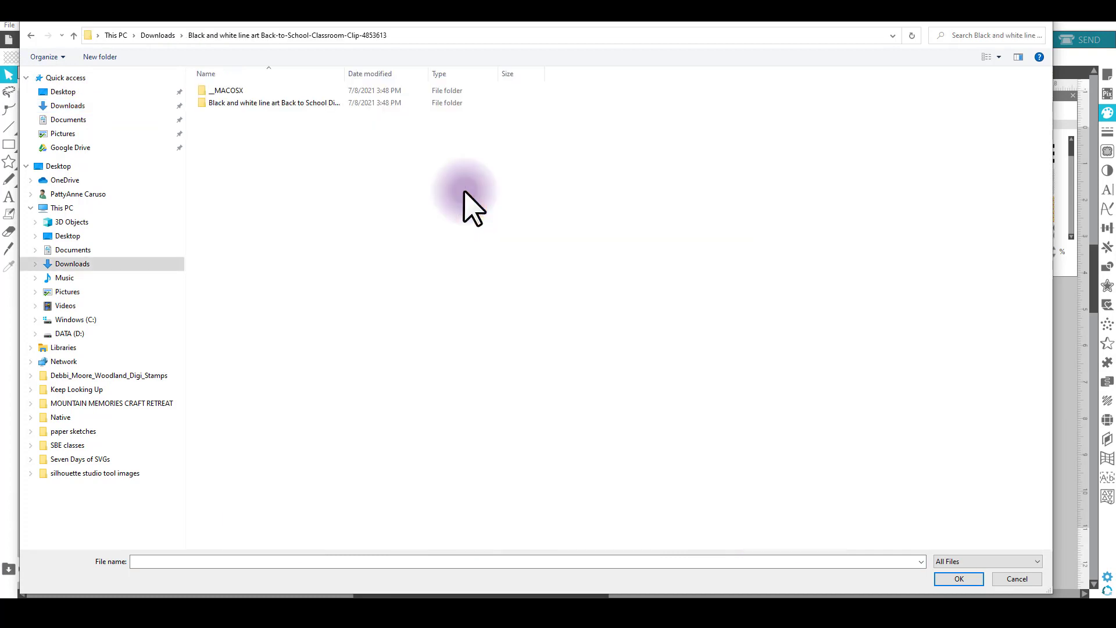
{"action": "double_click", "coordinate": [283, 104]}
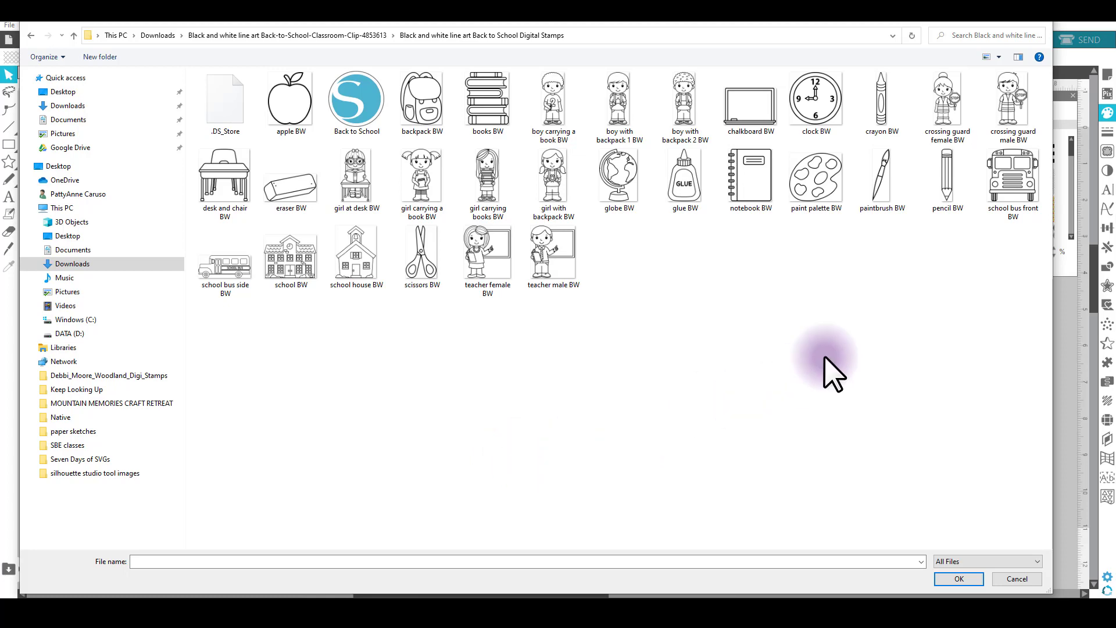
{"action": "left_click", "coordinate": [1015, 104]}
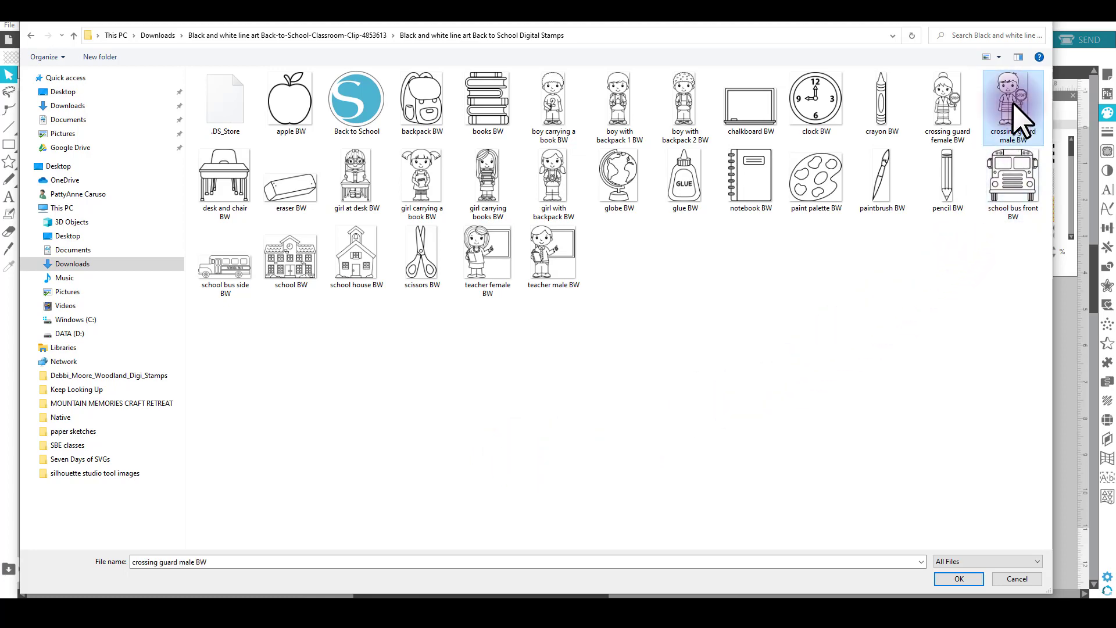
{"action": "left_click", "coordinate": [959, 579]}
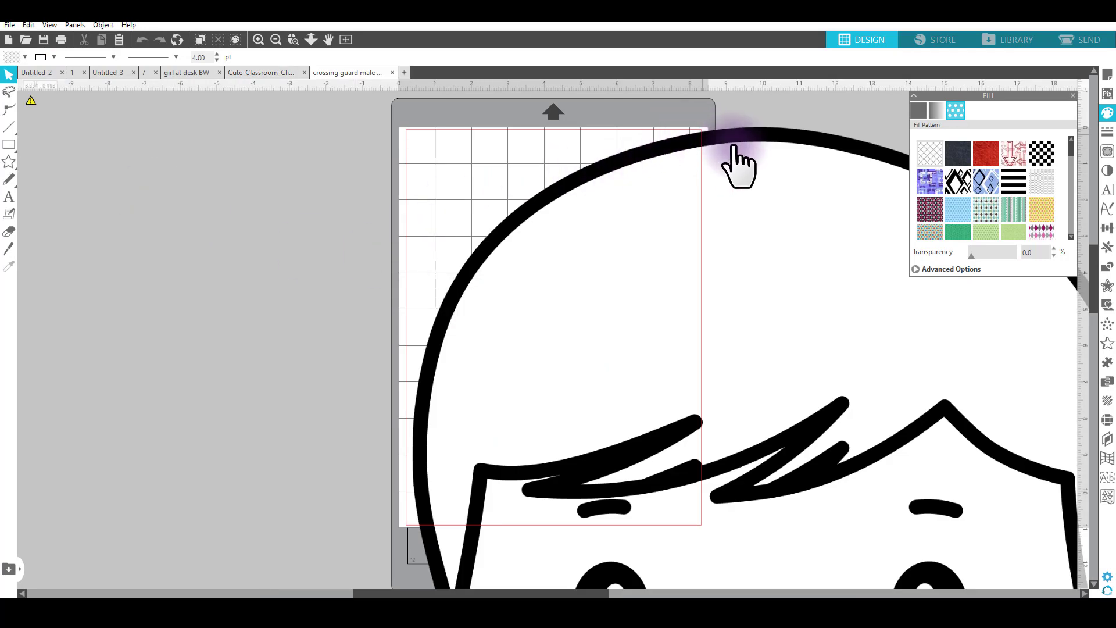
Step: Scale the crossing guard proportionally to 2 in high and place it in the page's upper-left corner, about X 0.912, Y 0.732 in
{"action": "left_click", "coordinate": [753, 139]}
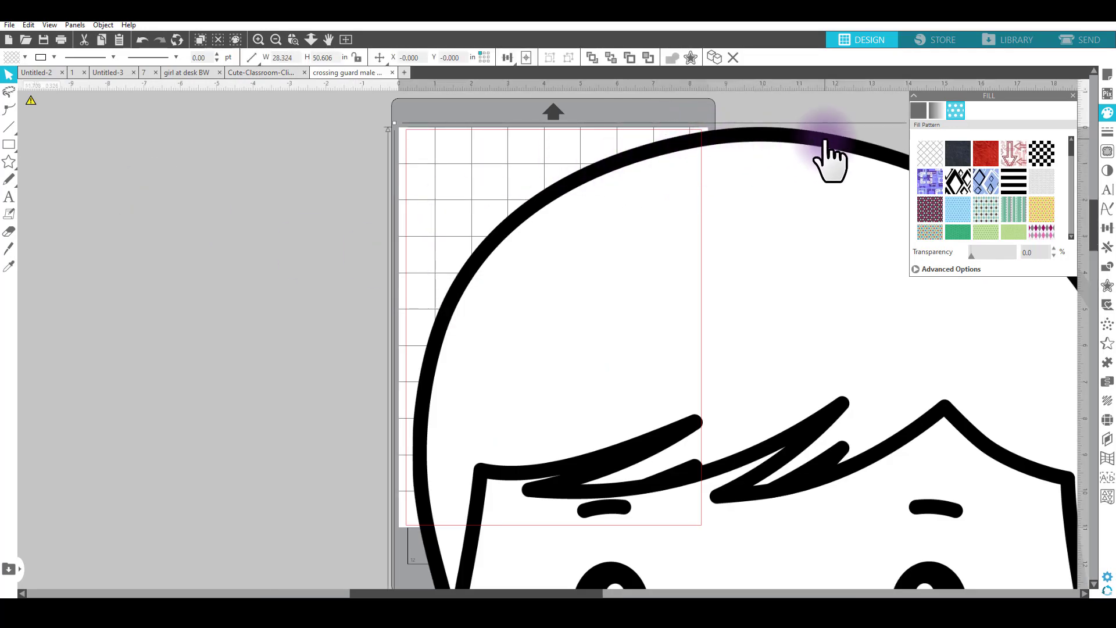
{"action": "left_click", "coordinate": [340, 58]}
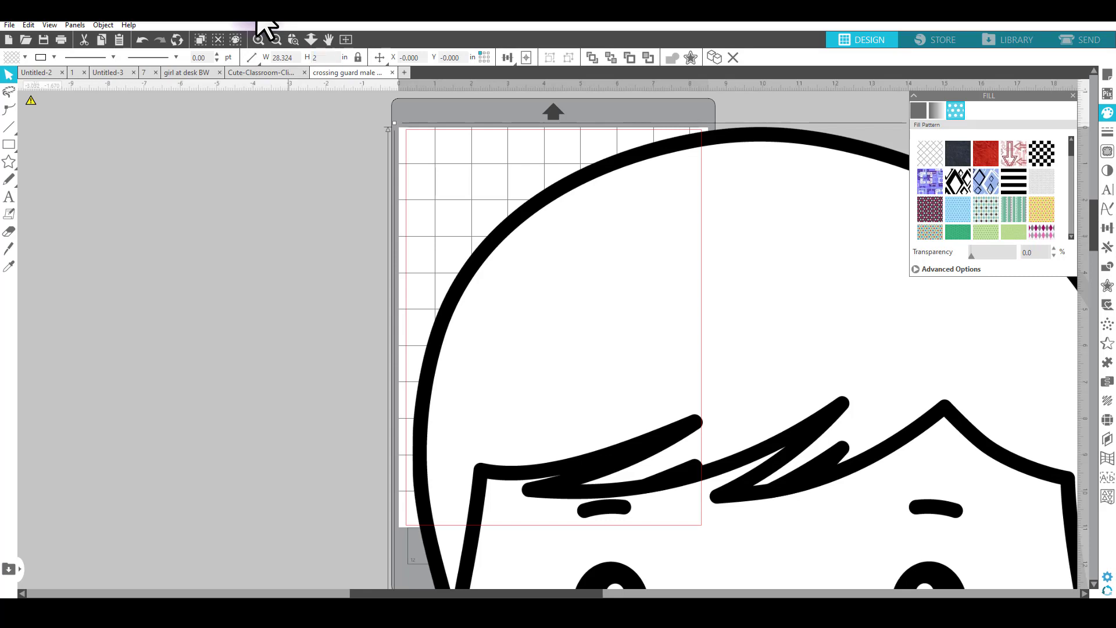
{"action": "key", "text": "Return"}
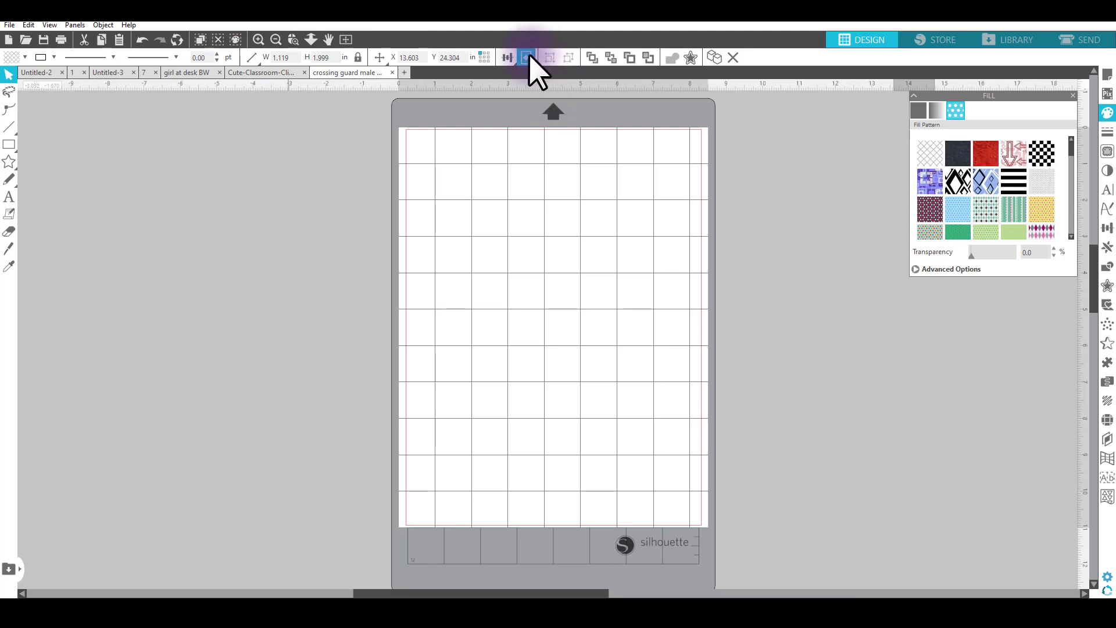
{"action": "left_click", "coordinate": [527, 56]}
{"action": "left_click_drag", "start_coordinate": [543, 319], "coordinate": [442, 203]}
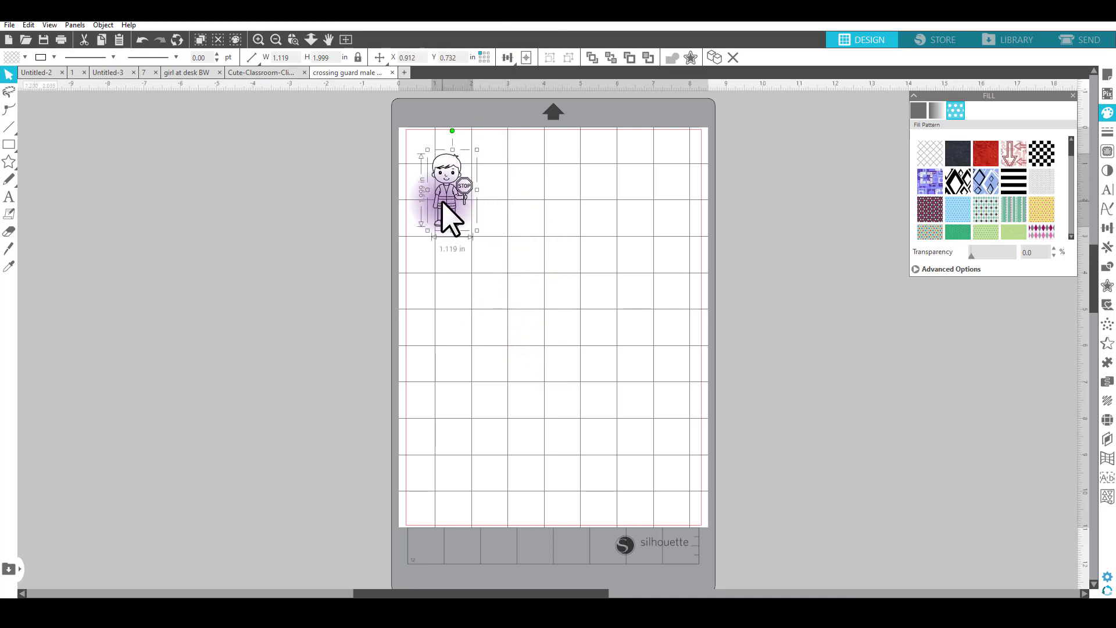
Step: Merge the "girl carrying a book BW" image from the stamps folder into the crossing guard design
{"action": "left_click", "coordinate": [9, 25]}
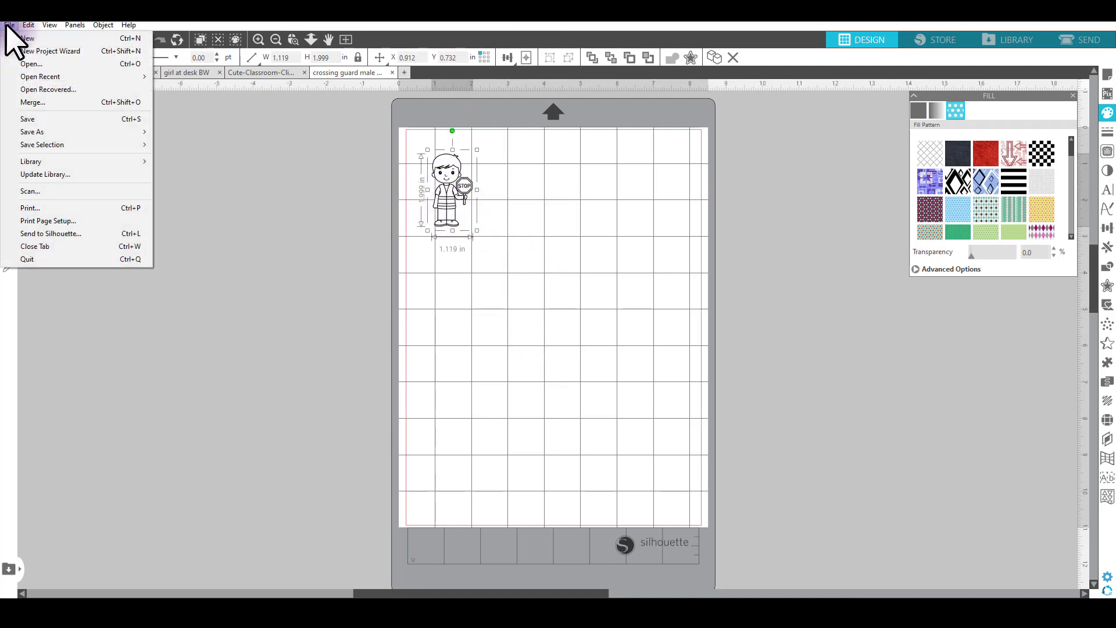
{"action": "left_click", "coordinate": [36, 102]}
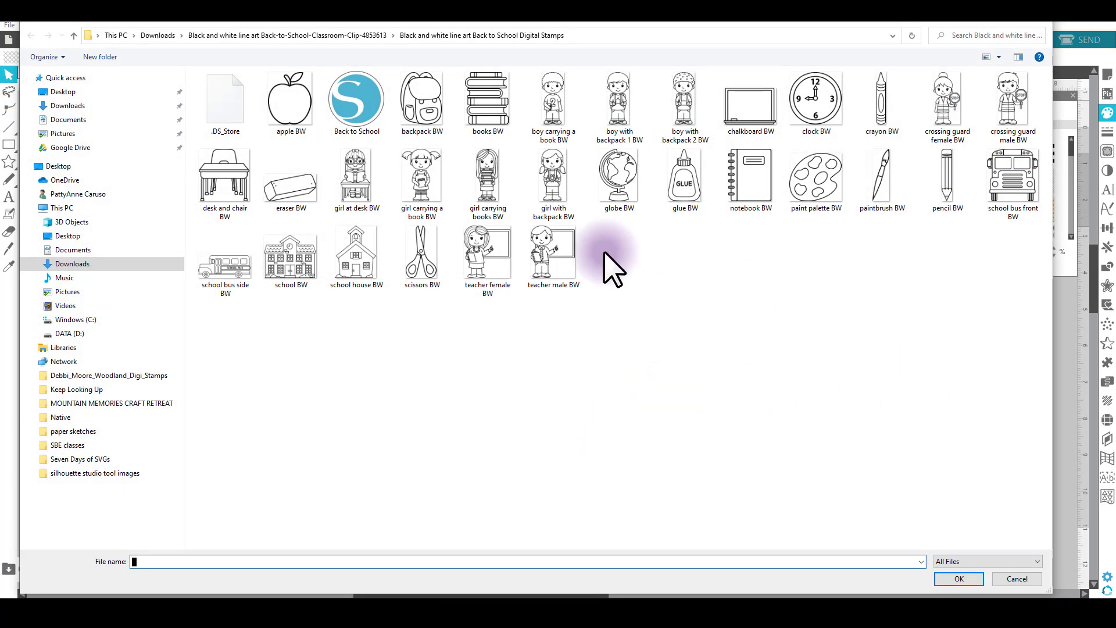
{"action": "double_click", "coordinate": [423, 174]}
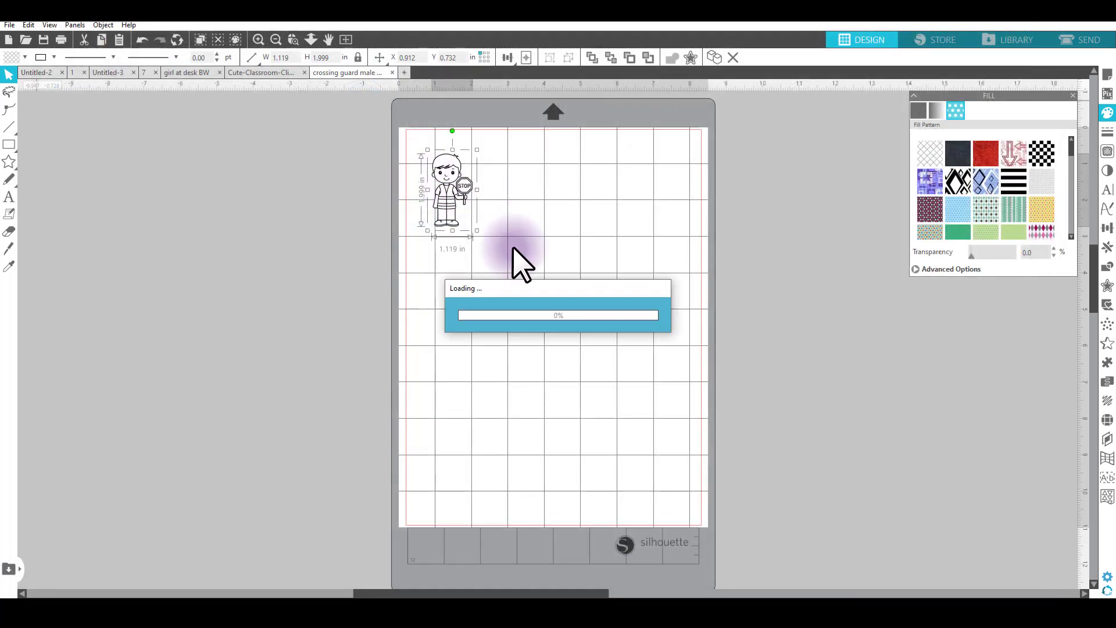
{"action": "left_click", "coordinate": [826, 244]}
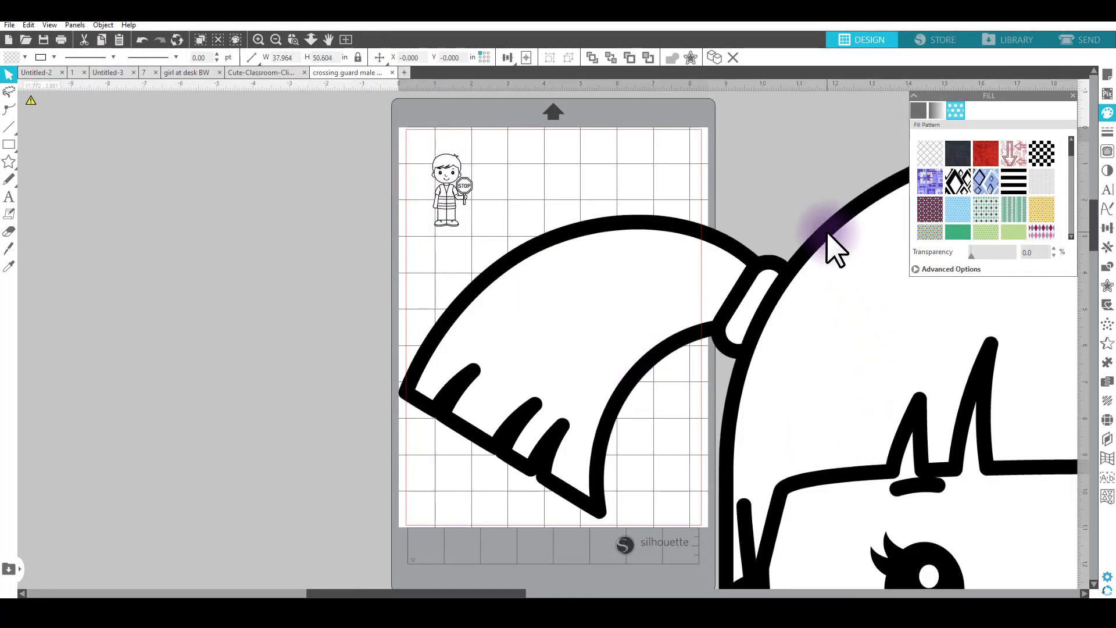
Step: Scale the girl carrying a book proportionally to about 2 in high and place her beside the crossing guard, about X 2.430, Y 0.732 in
{"action": "left_click", "coordinate": [337, 57]}
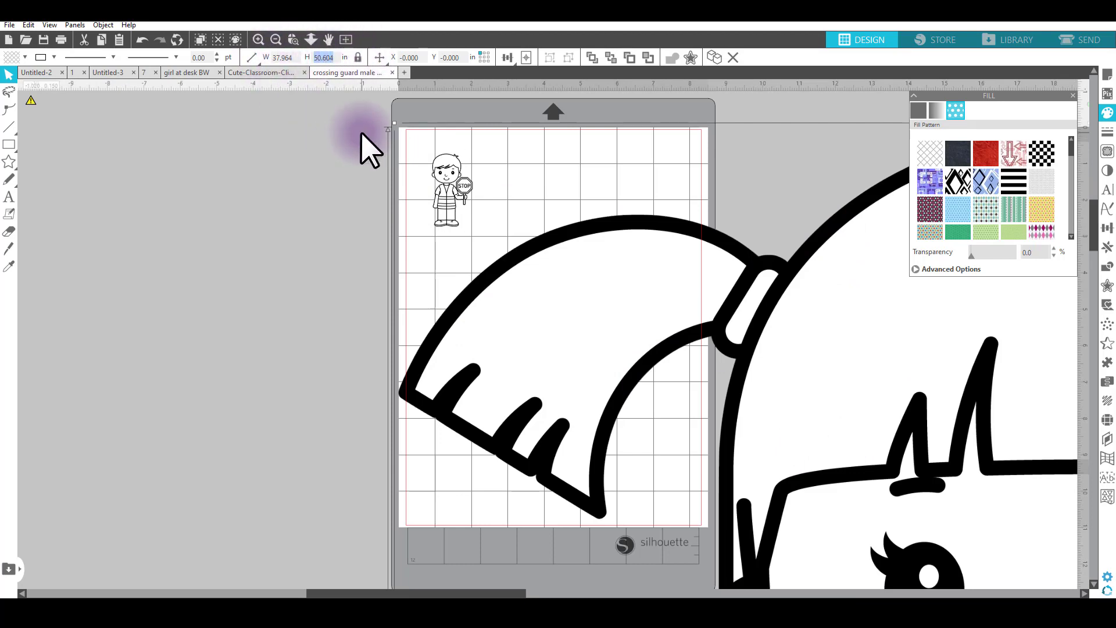
{"action": "key", "text": "Return"}
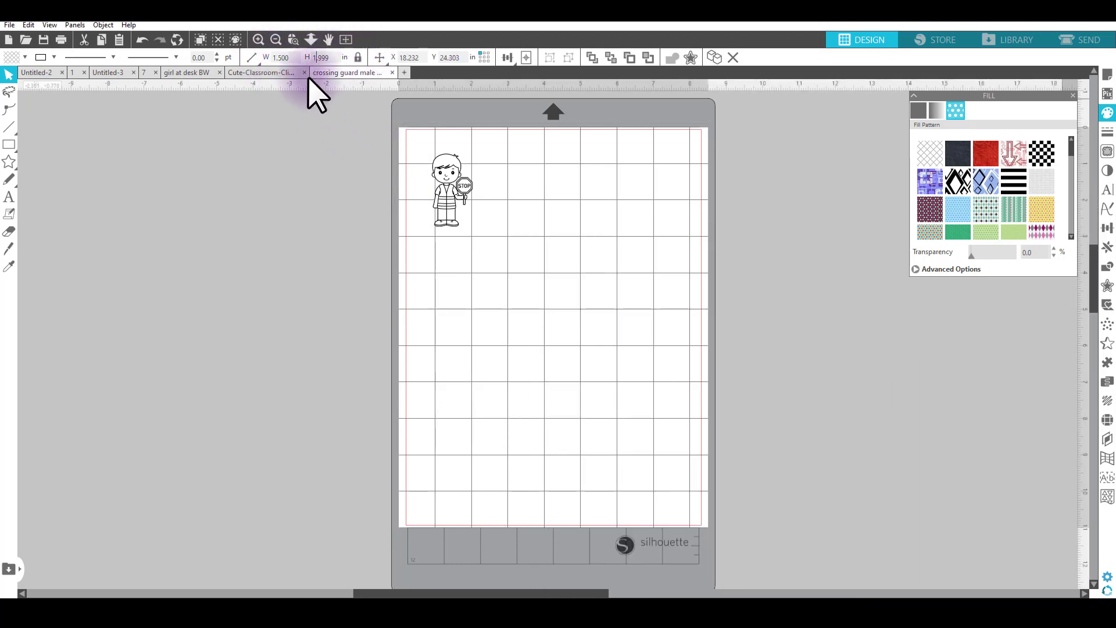
{"action": "left_click", "coordinate": [526, 58]}
{"action": "left_click_drag", "start_coordinate": [567, 336], "coordinate": [523, 201]}
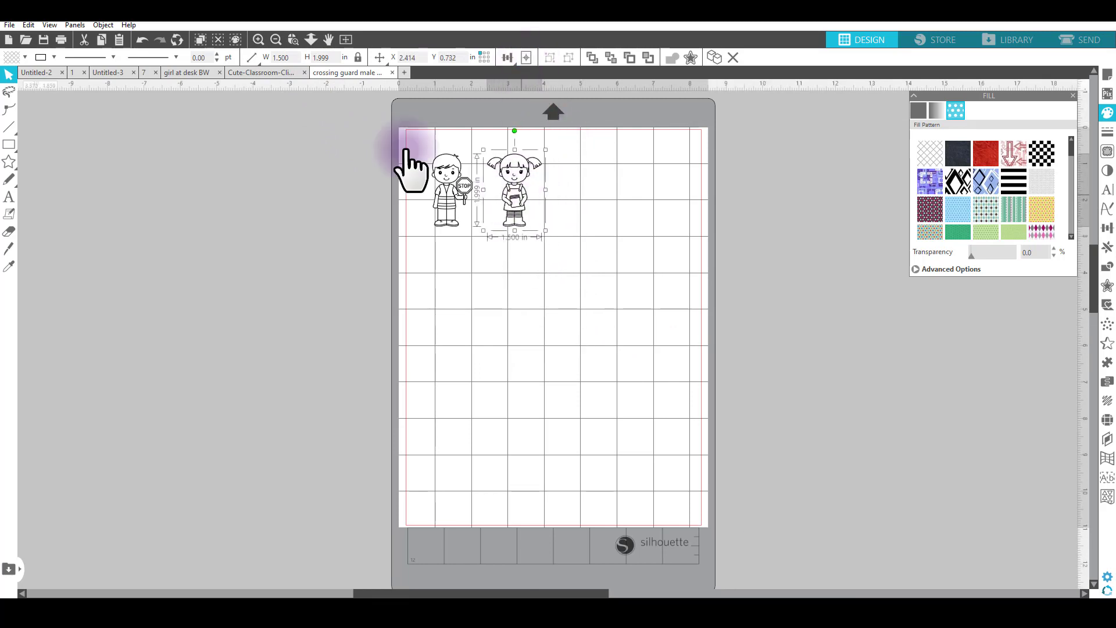
Step: Merge the "backpack BW" image from the black and white line art stamps folder into the design
{"action": "left_click", "coordinate": [7, 26]}
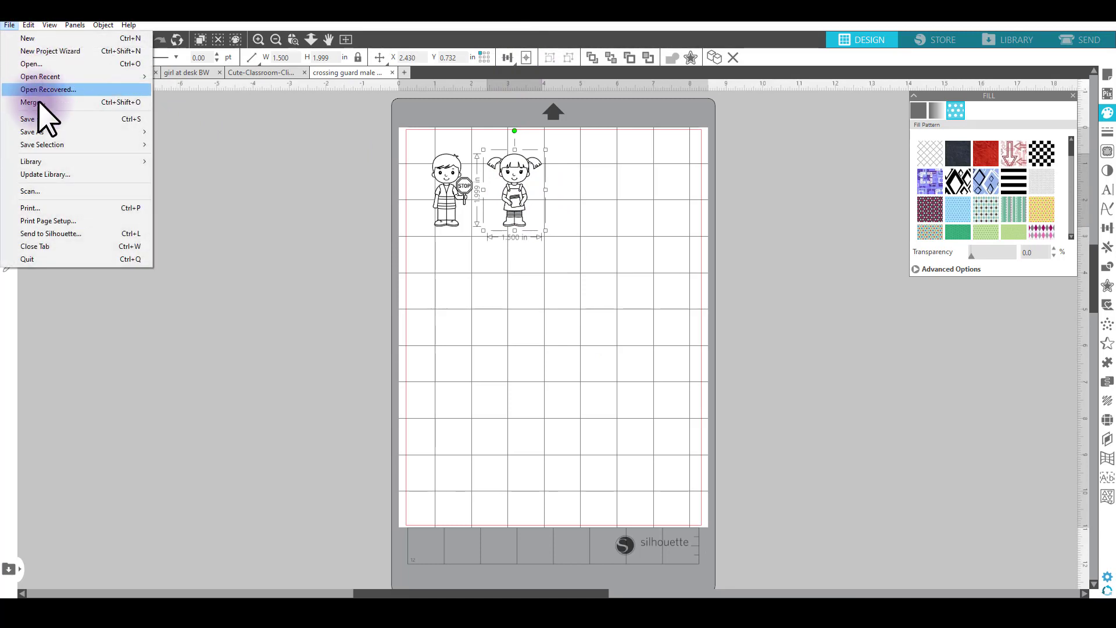
{"action": "mouse_move", "coordinate": [54, 135]}
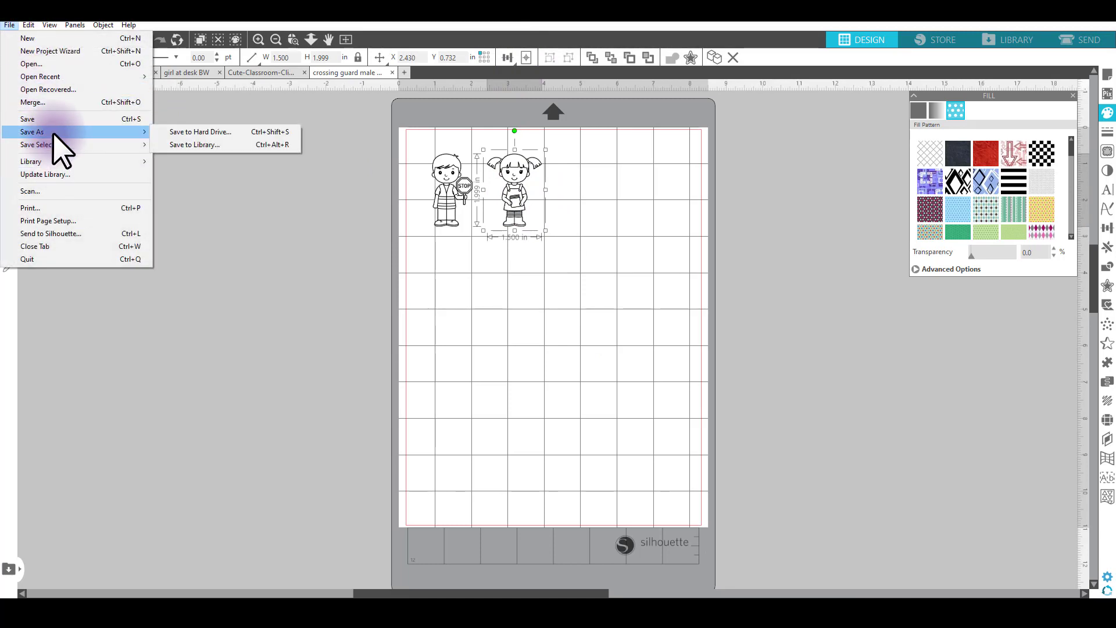
{"action": "left_click", "coordinate": [55, 105]}
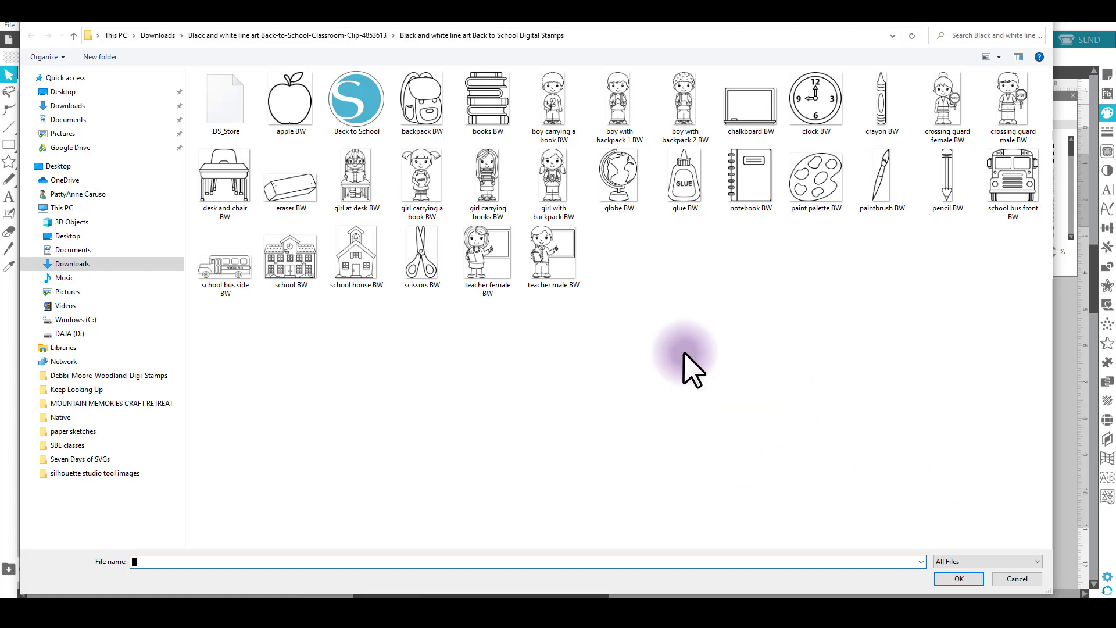
{"action": "double_click", "coordinate": [423, 100]}
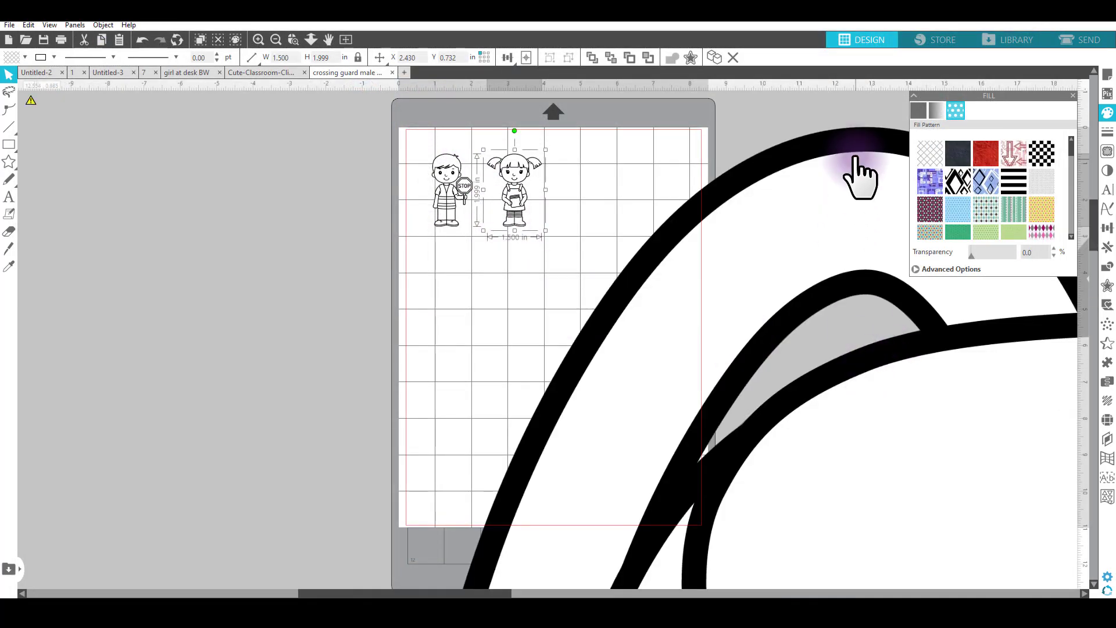
Step: Scale the backpack proportionally to 2 in high and place it beside the girl, about X 4.687, Y 0.747 in
{"action": "left_click", "coordinate": [847, 144]}
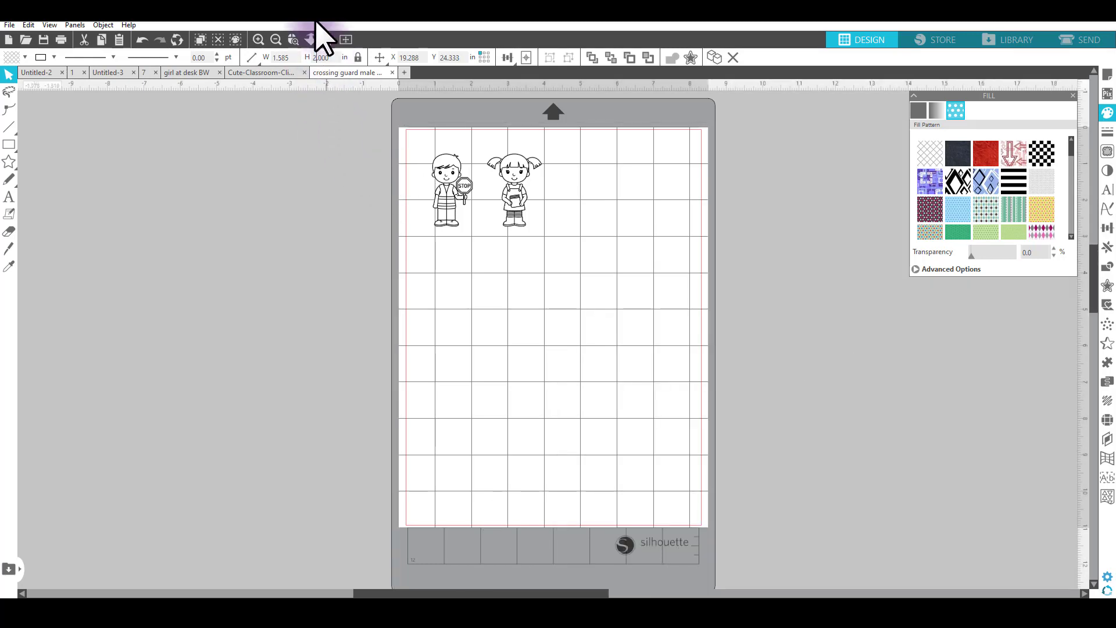
{"action": "left_click", "coordinate": [526, 57]}
{"action": "left_click_drag", "start_coordinate": [567, 334], "coordinate": [597, 182]}
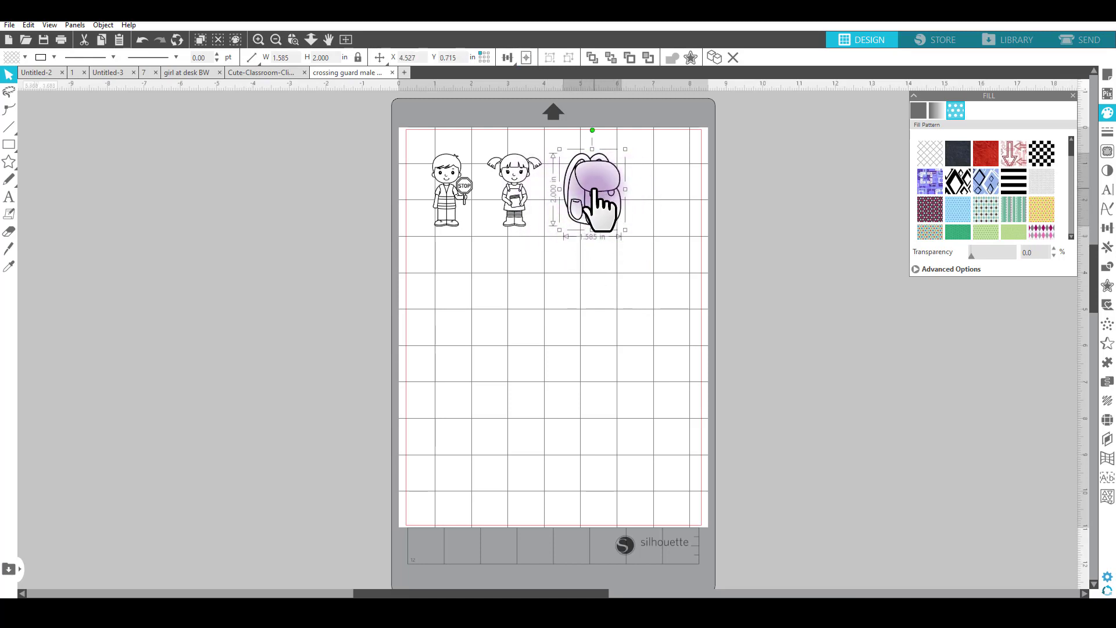
{"action": "left_click_drag", "start_coordinate": [596, 184], "coordinate": [600, 182]}
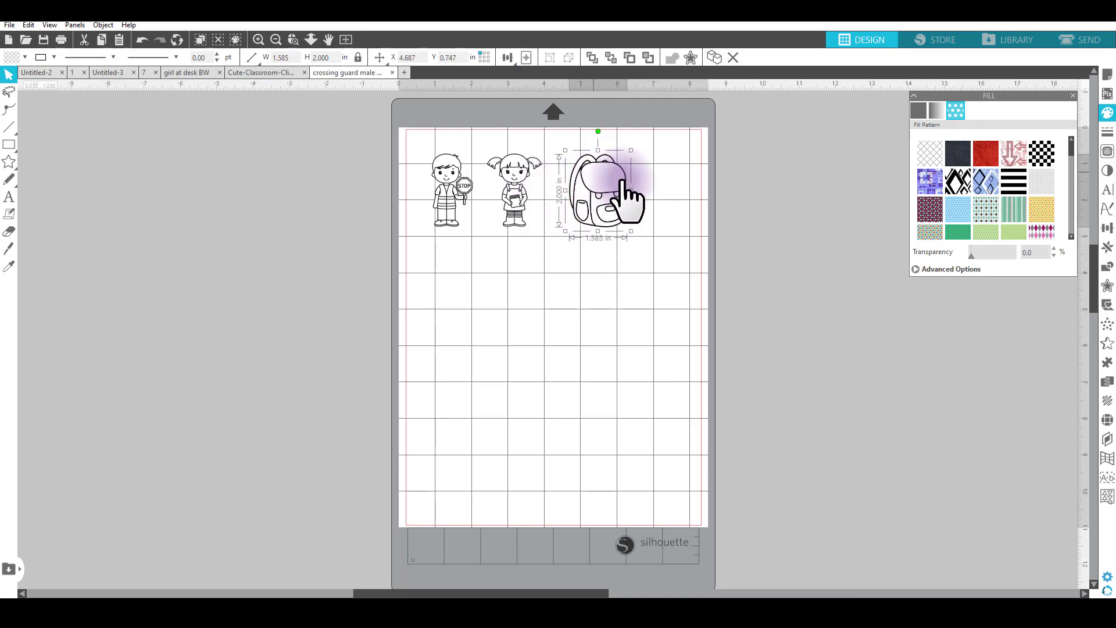
{"action": "left_click", "coordinate": [8, 198]}
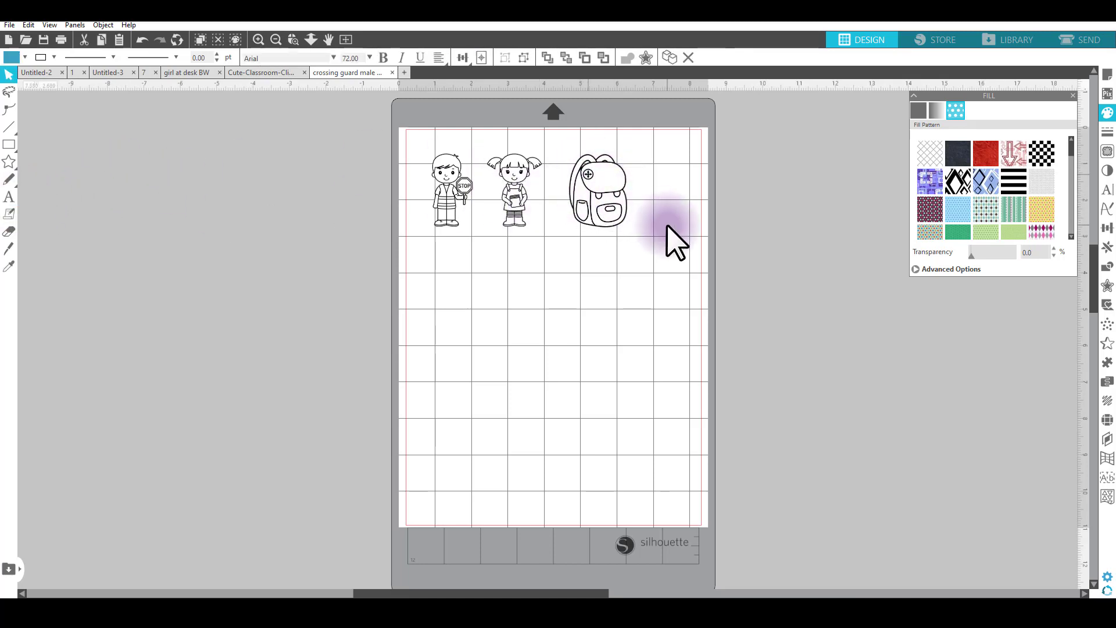
{"action": "type", "text": "bnmn"}
{"action": "left_click", "coordinate": [676, 207]}
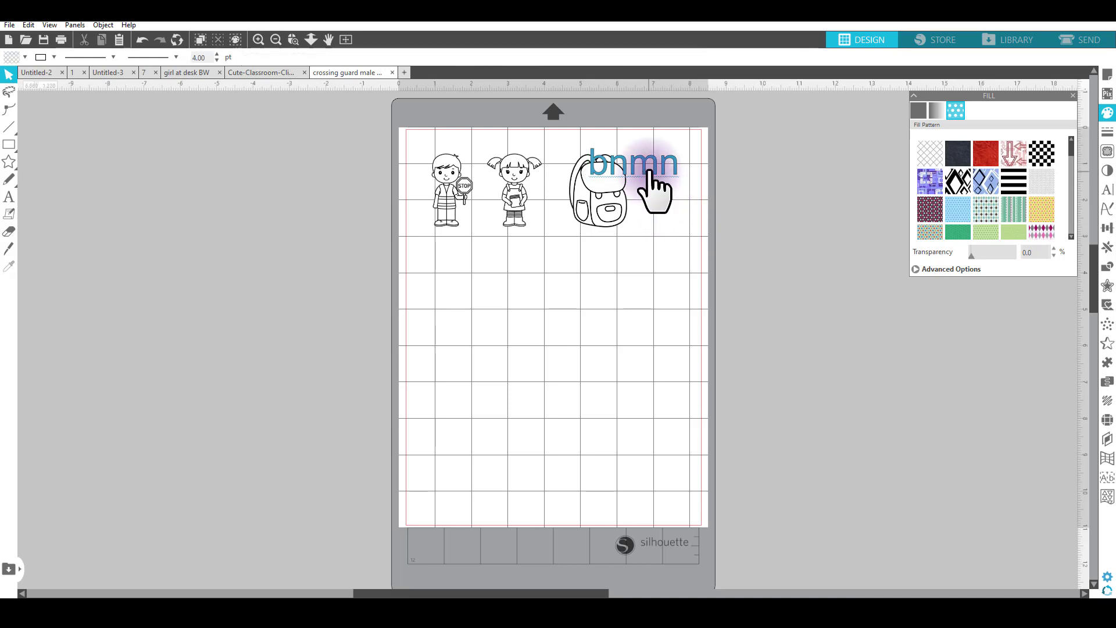
{"action": "left_click", "coordinate": [648, 169]}
{"action": "left_click", "coordinate": [686, 187]}
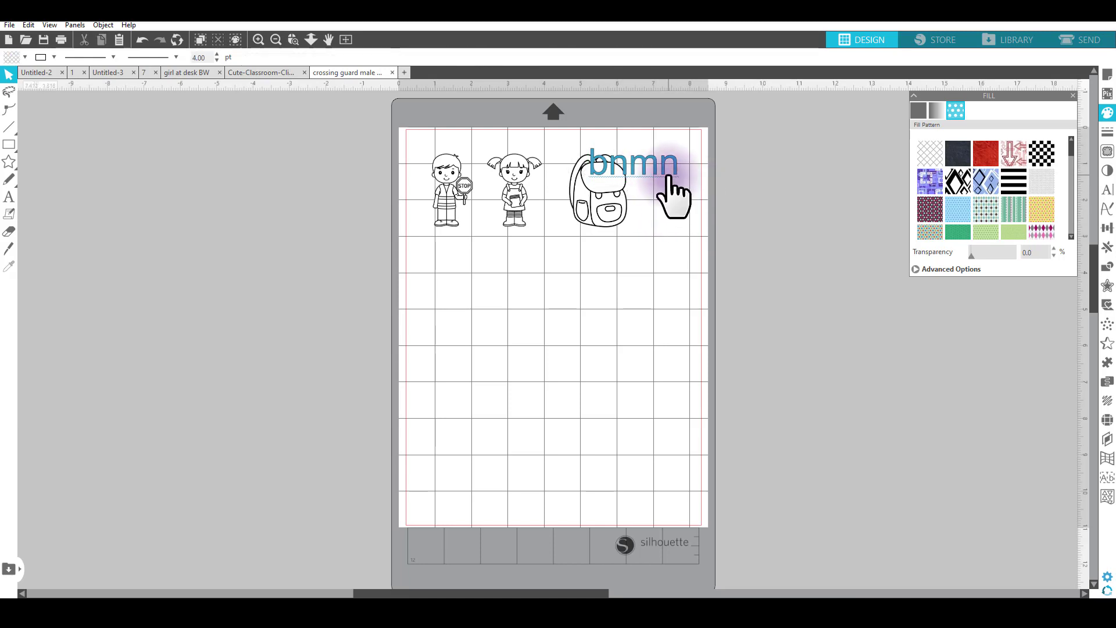
{"action": "left_click", "coordinate": [669, 176]}
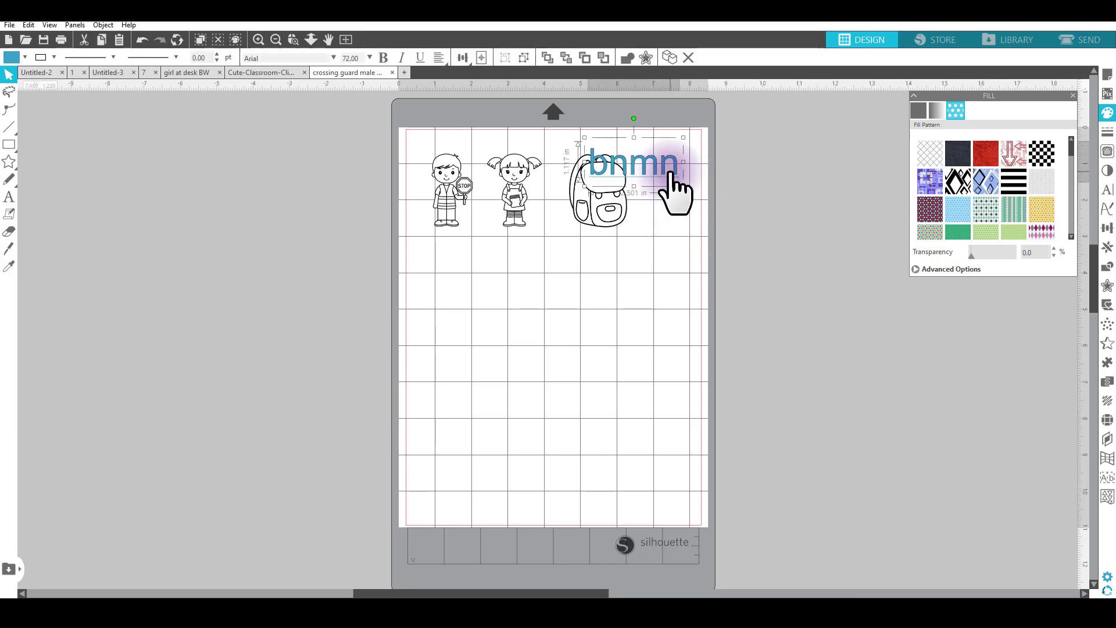
{"action": "key", "text": "Delete"}
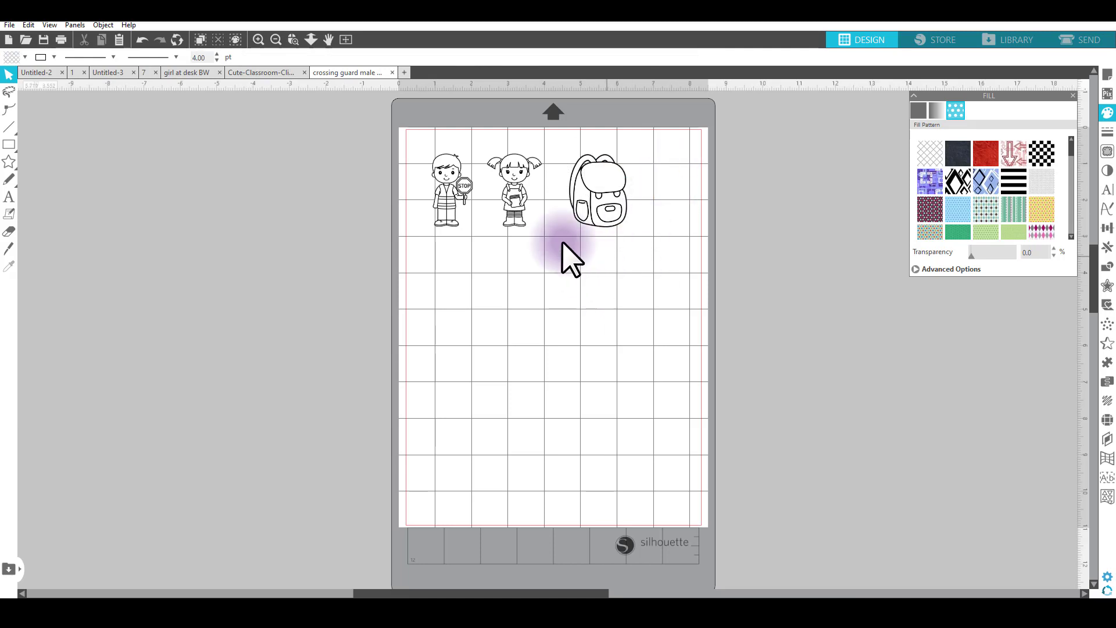
Step: Move the backpack closer to the girl and scale it proportionally to about 1.13 by 1.43 in
{"action": "mouse_move", "coordinate": [595, 204]}
{"action": "left_mouse_down"}
{"action": "mouse_move", "coordinate": [581, 205]}
{"action": "mouse_move", "coordinate": [585, 216]}
{"action": "left_mouse_up"}
{"action": "left_click", "coordinate": [348, 101]}
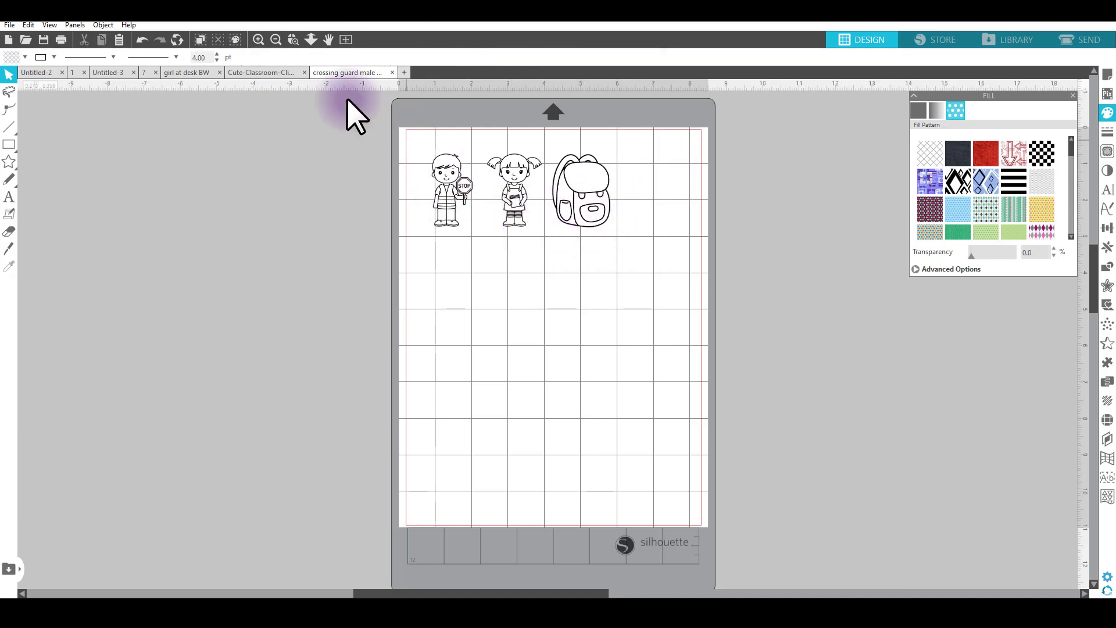
{"action": "left_click_drag", "start_coordinate": [419, 149], "coordinate": [770, 240]}
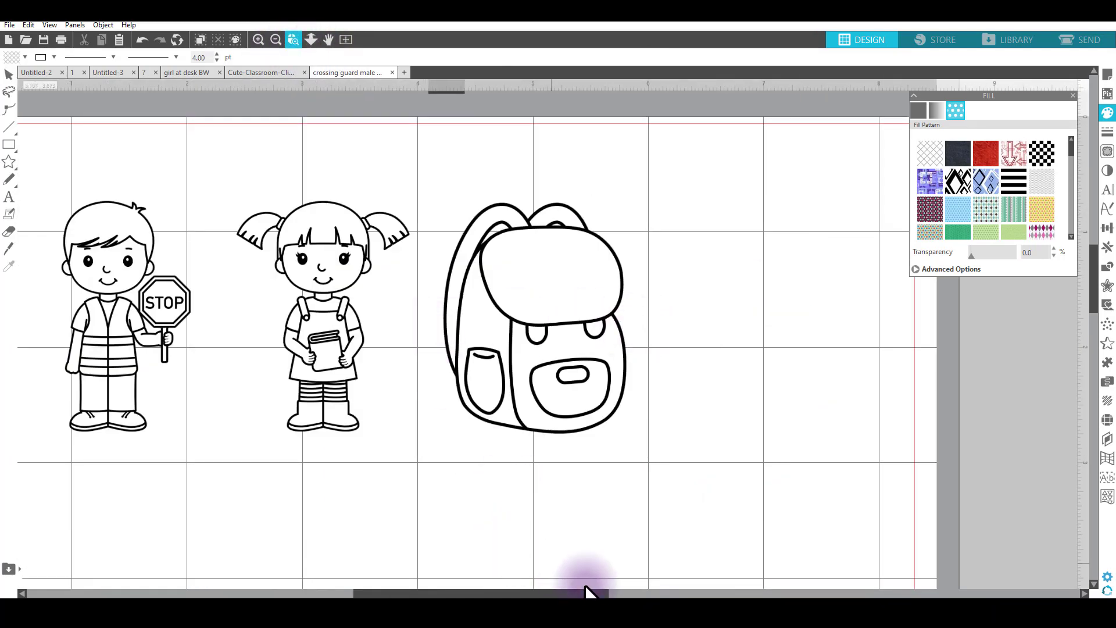
{"action": "left_click_drag", "start_coordinate": [540, 593], "coordinate": [454, 593]}
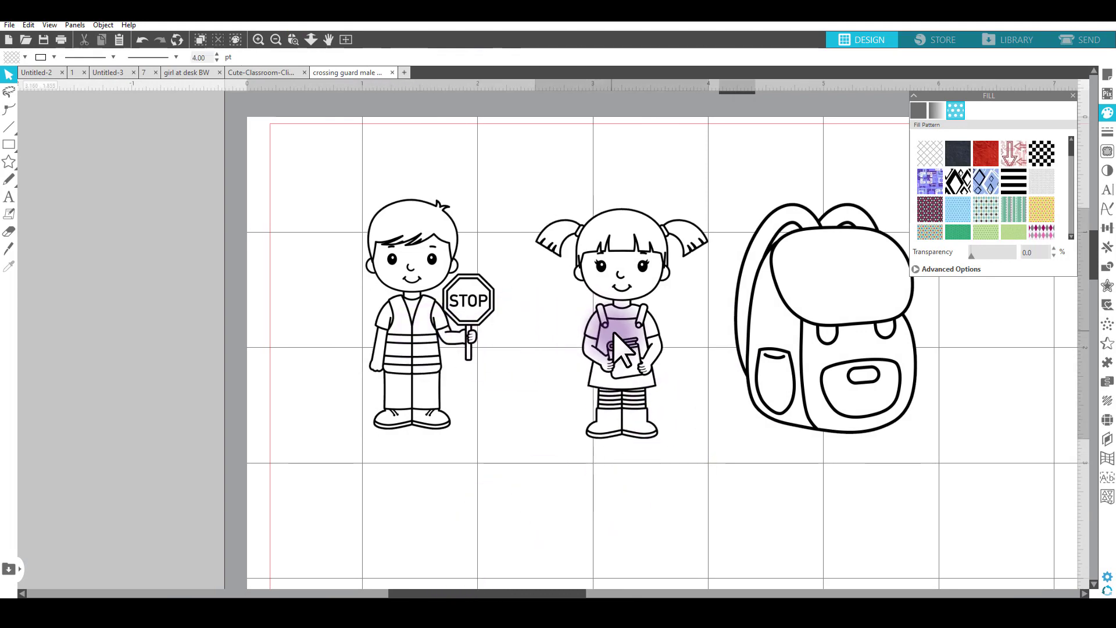
{"action": "left_click", "coordinate": [843, 372]}
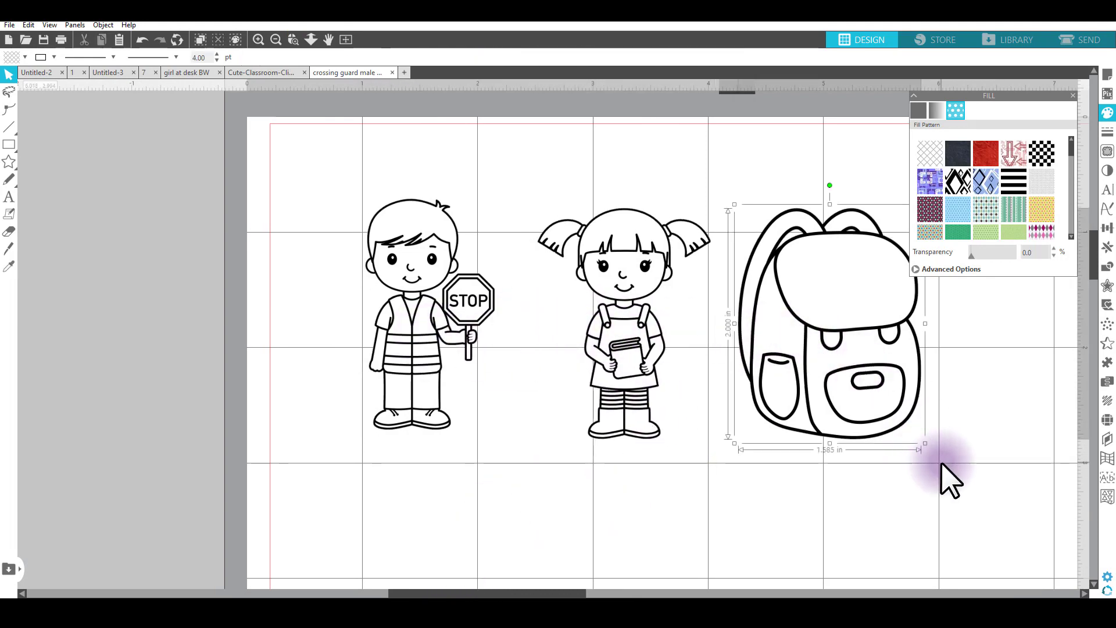
{"action": "left_click_drag", "start_coordinate": [925, 445], "coordinate": [904, 391]}
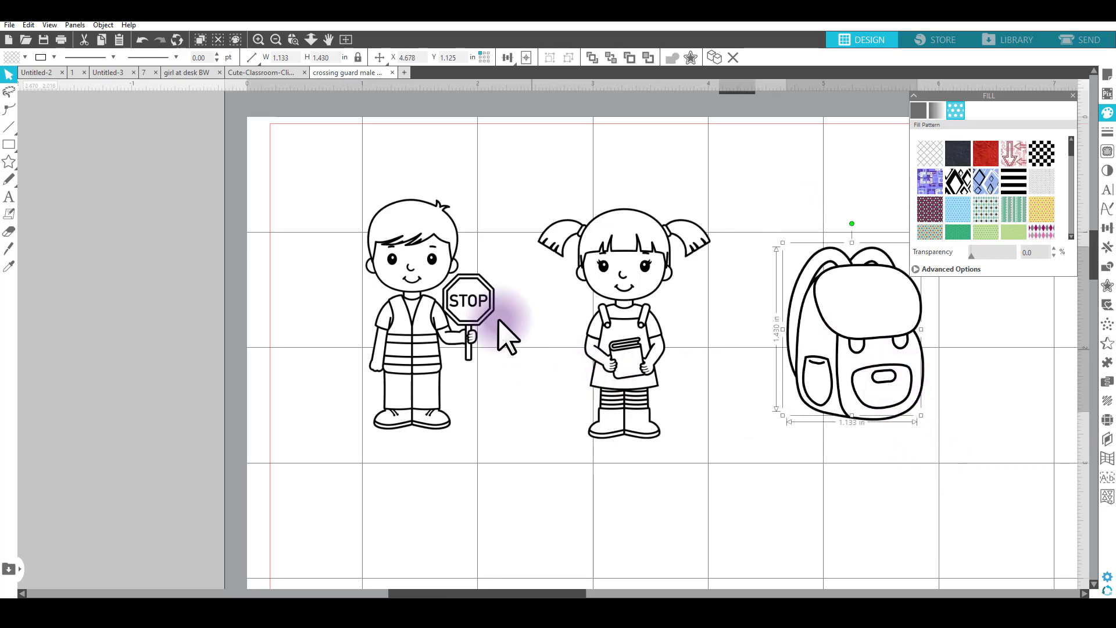
Step: Move the crossing guard and the girl down to about Y 0.979 in, and shift the backpack slightly down and closer to the girl
{"action": "left_click_drag", "start_coordinate": [470, 314], "coordinate": [465, 347]}
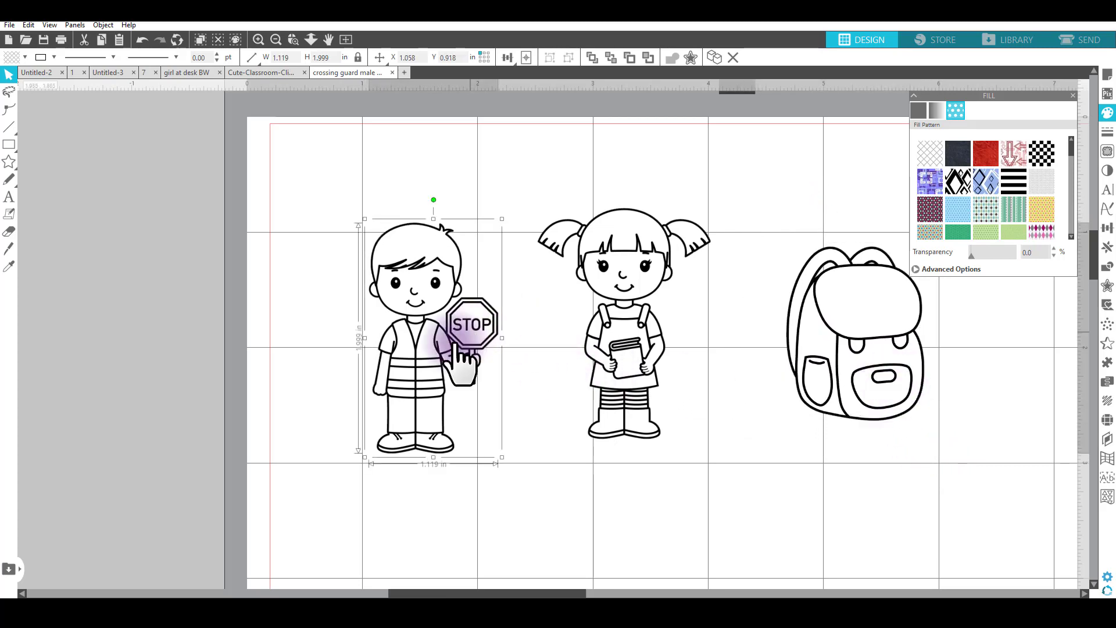
{"action": "mouse_move", "coordinate": [399, 291]}
{"action": "left_mouse_down"}
{"action": "mouse_move", "coordinate": [395, 314]}
{"action": "mouse_move", "coordinate": [386, 312]}
{"action": "mouse_move", "coordinate": [400, 307]}
{"action": "left_mouse_up"}
{"action": "left_click_drag", "start_coordinate": [604, 267], "coordinate": [603, 295]}
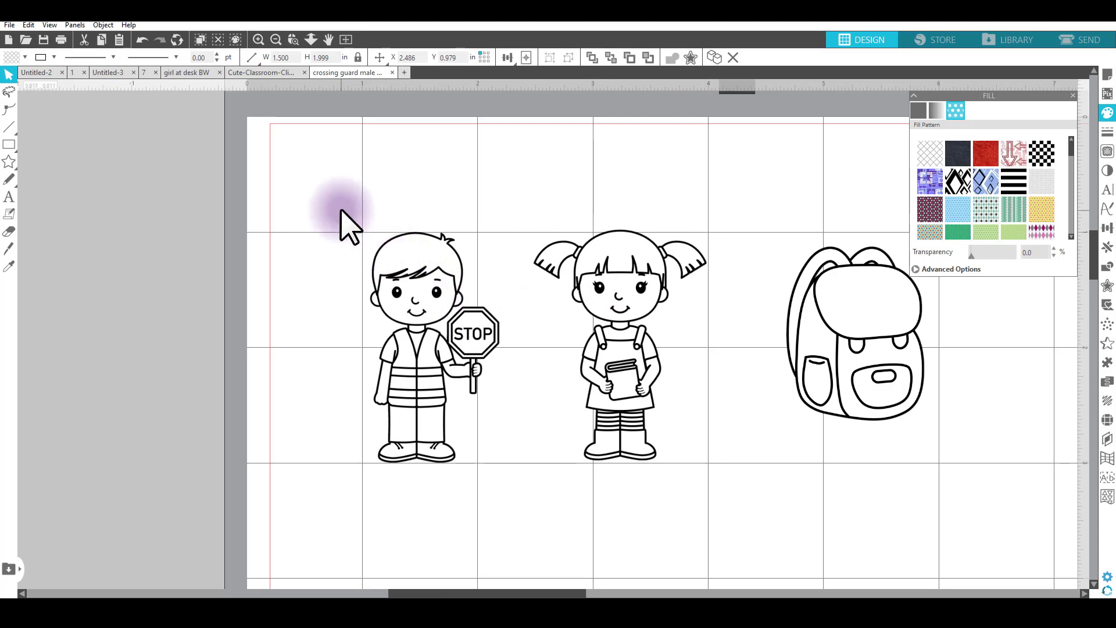
{"action": "left_click_drag", "start_coordinate": [853, 336], "coordinate": [835, 352]}
Step: Add a rounded-corner offset of 0.045 in around the crossing guard, girl and backpack
{"action": "left_click_drag", "start_coordinate": [341, 220], "coordinate": [905, 446]}
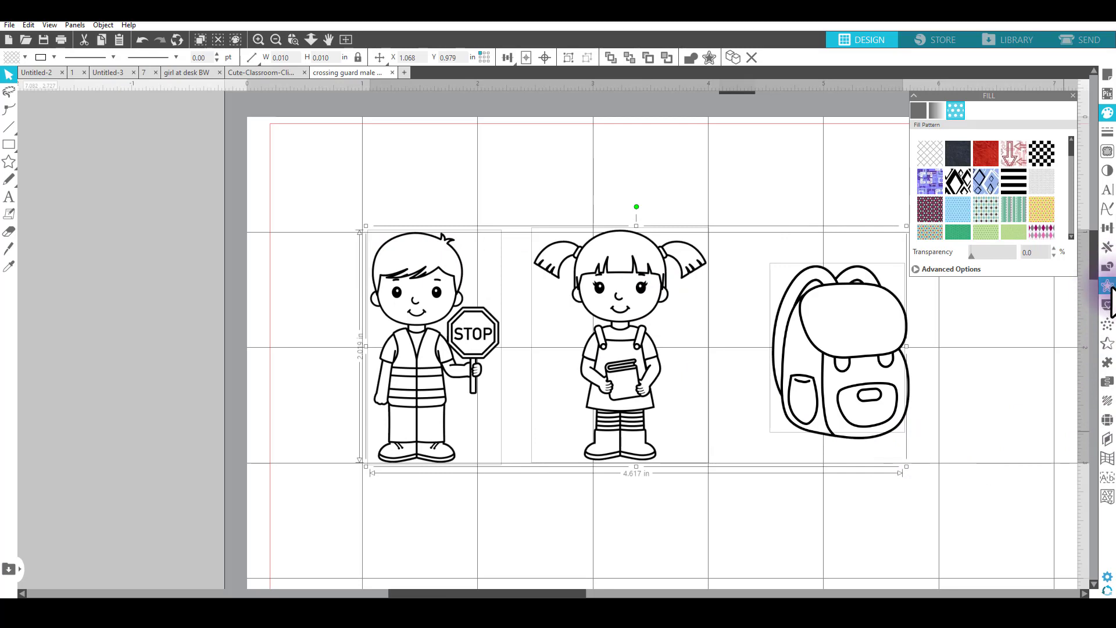
{"action": "left_click", "coordinate": [1107, 287]}
{"action": "left_click", "coordinate": [941, 123]}
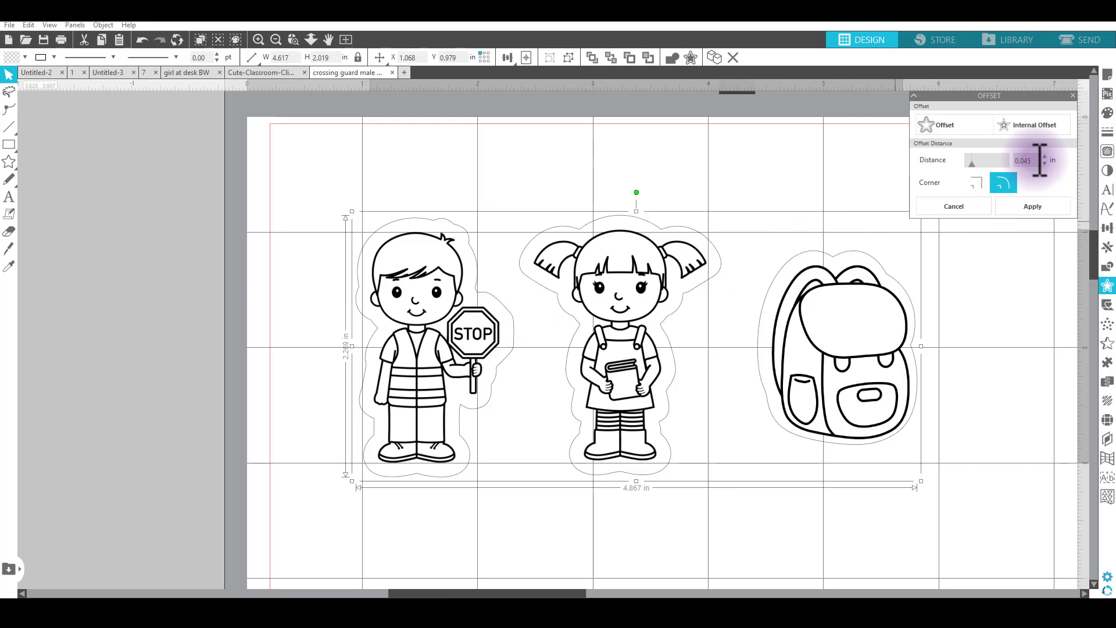
{"action": "key", "text": "Return"}
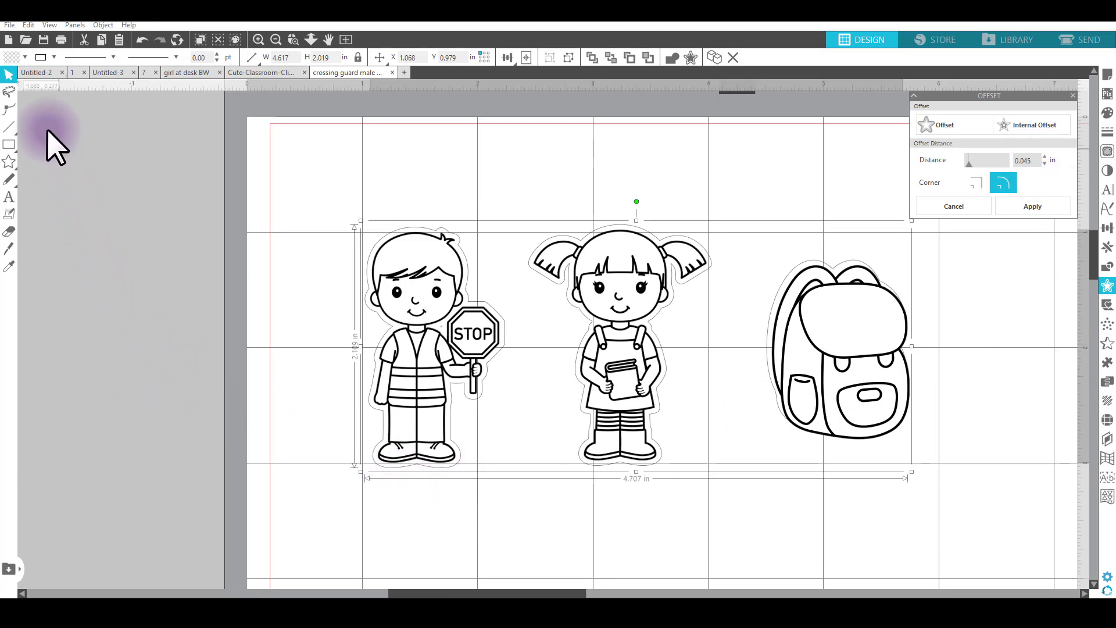
Step: Fill the offset outlines with white and release their compound path so each image has its own outline
{"action": "left_click", "coordinate": [13, 59]}
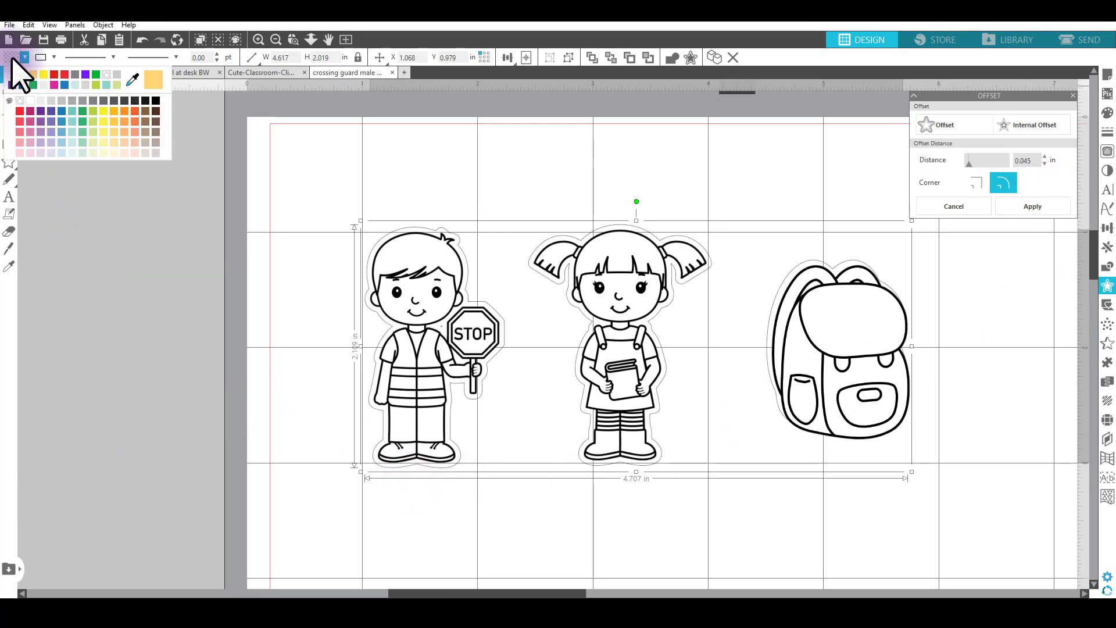
{"action": "left_click", "coordinate": [13, 75]}
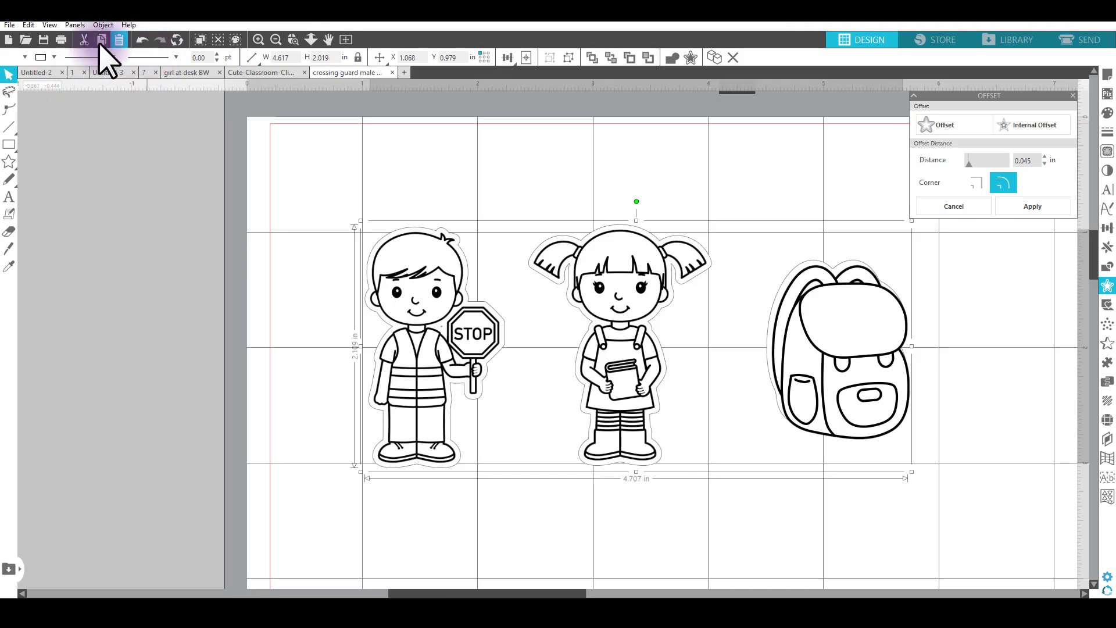
{"action": "left_click", "coordinate": [103, 26]}
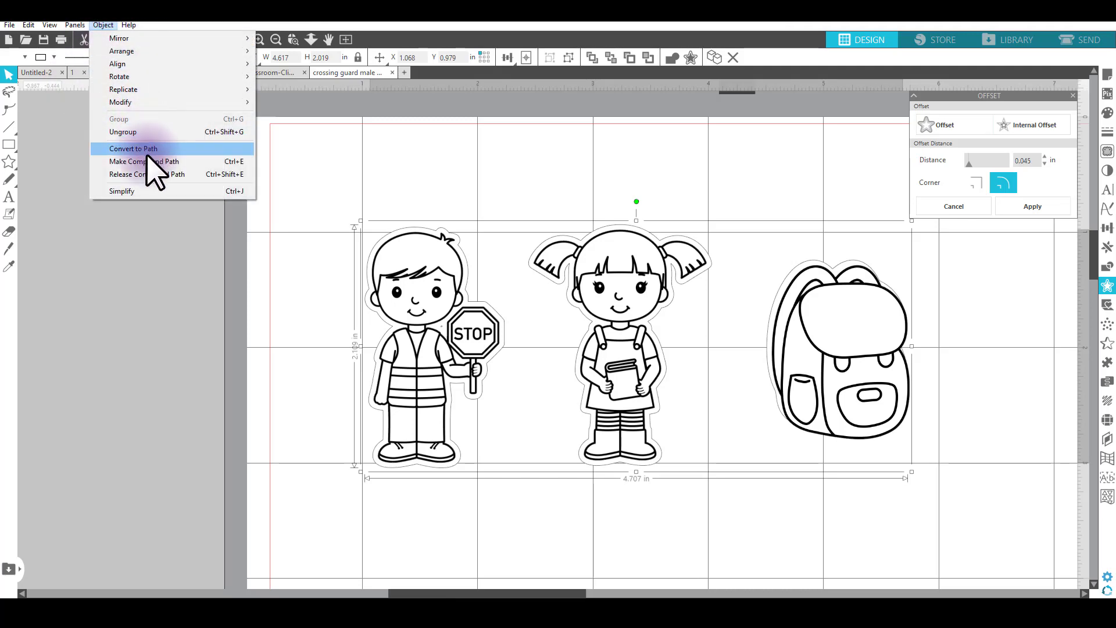
{"action": "left_click", "coordinate": [150, 174]}
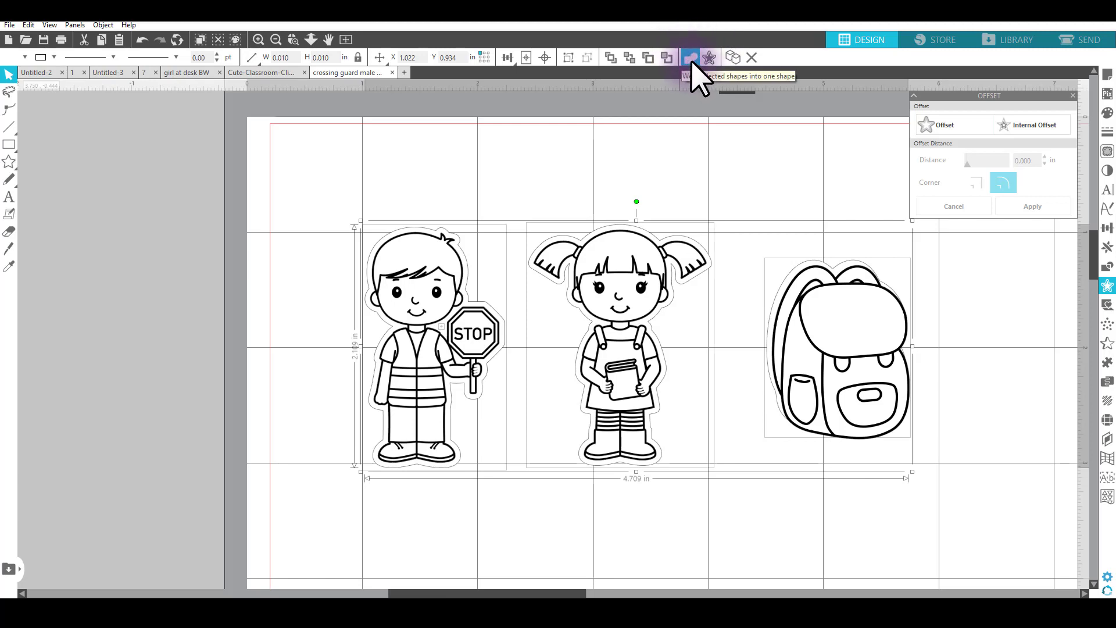
{"action": "left_click", "coordinate": [349, 212]}
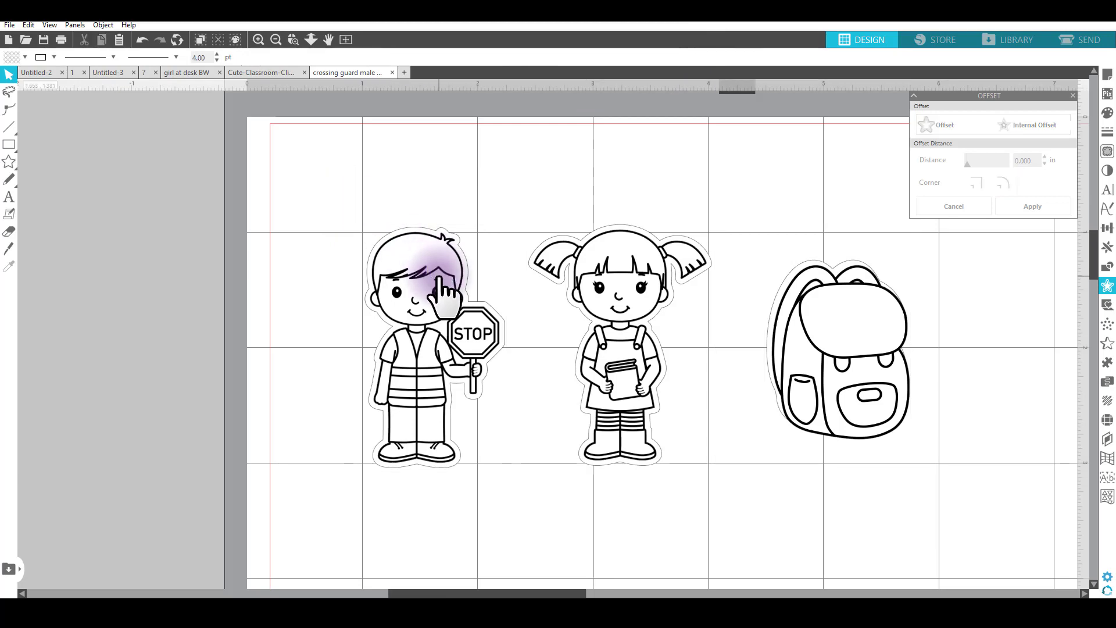
Step: Center the crossing guard and its offset outline on each other and group the two
{"action": "mouse_move", "coordinate": [430, 272]}
{"action": "left_mouse_down"}
{"action": "mouse_move", "coordinate": [294, 240]}
{"action": "mouse_move", "coordinate": [456, 293]}
{"action": "mouse_move", "coordinate": [447, 286]}
{"action": "left_mouse_up"}
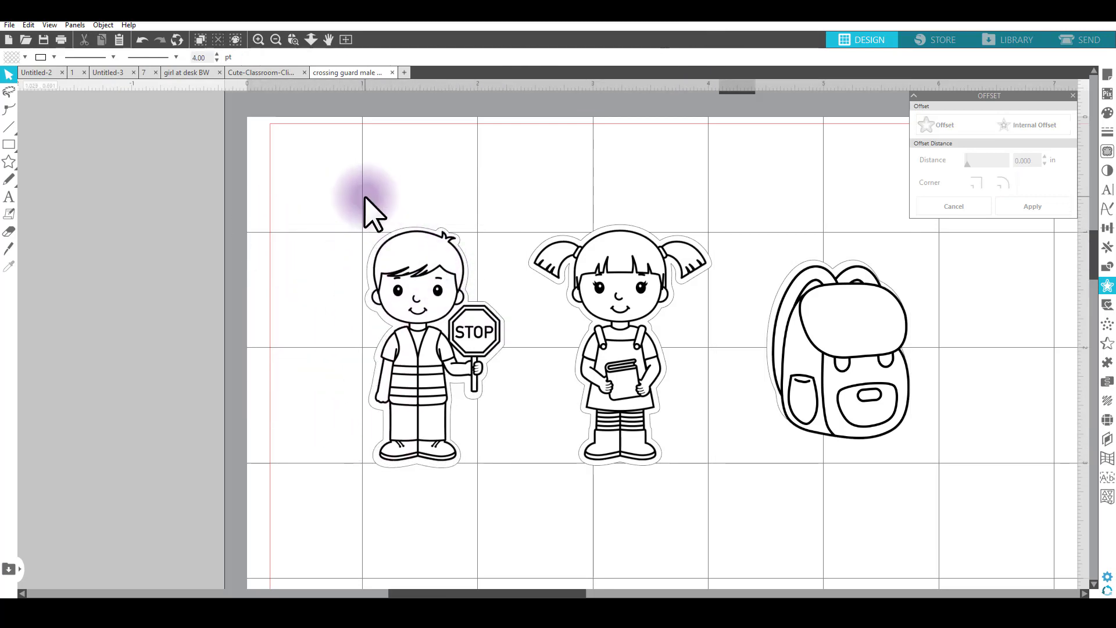
{"action": "left_click_drag", "start_coordinate": [366, 197], "coordinate": [455, 456]}
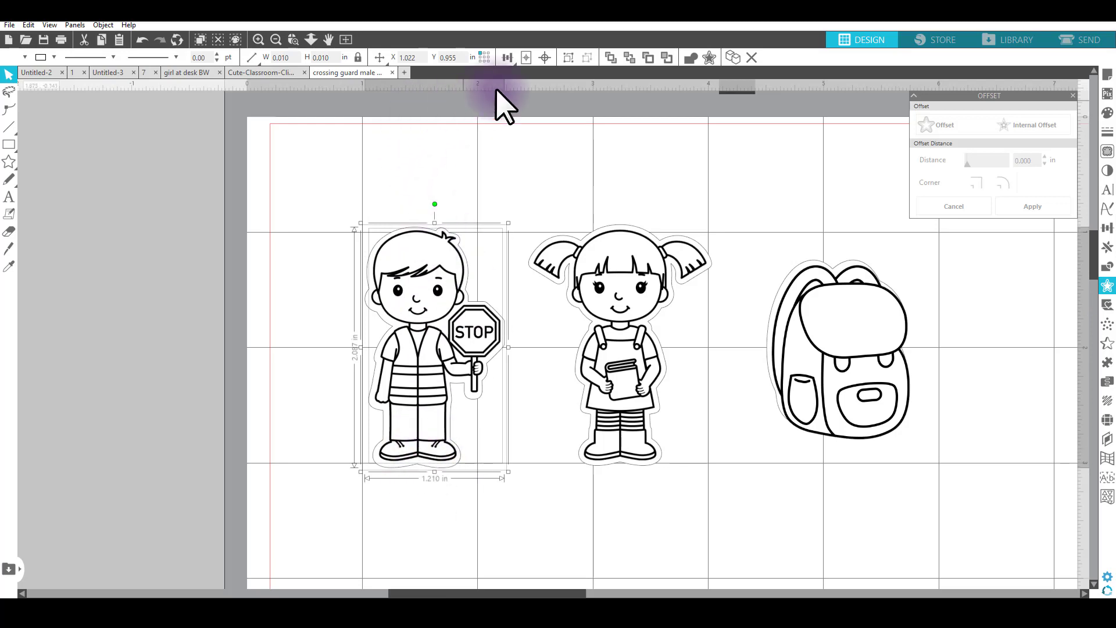
{"action": "left_click", "coordinate": [526, 57]}
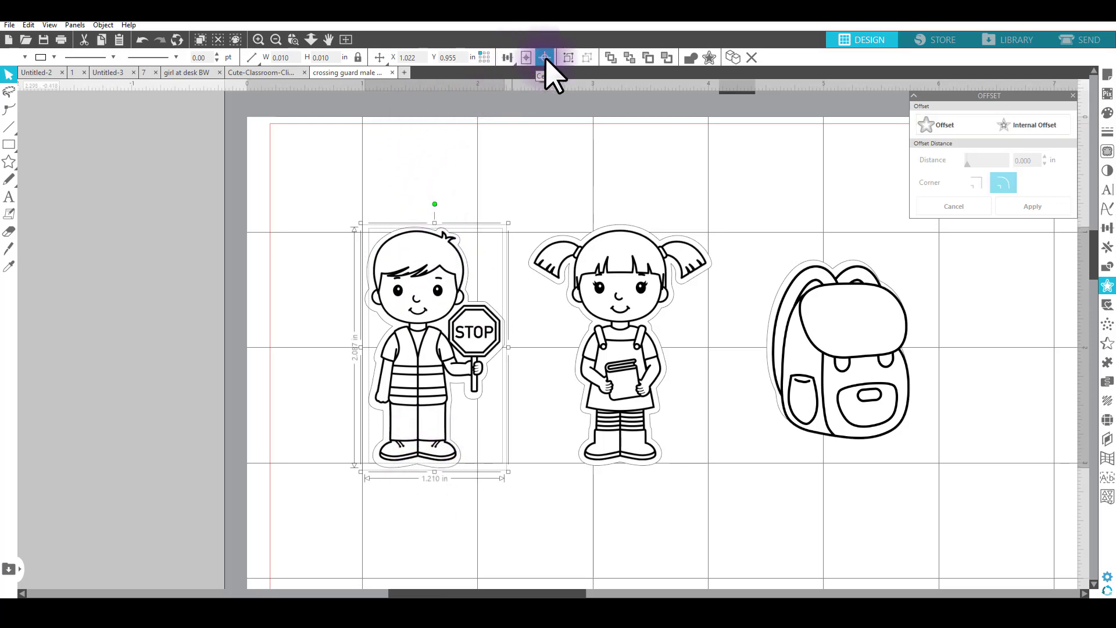
{"action": "right_click", "coordinate": [445, 277]}
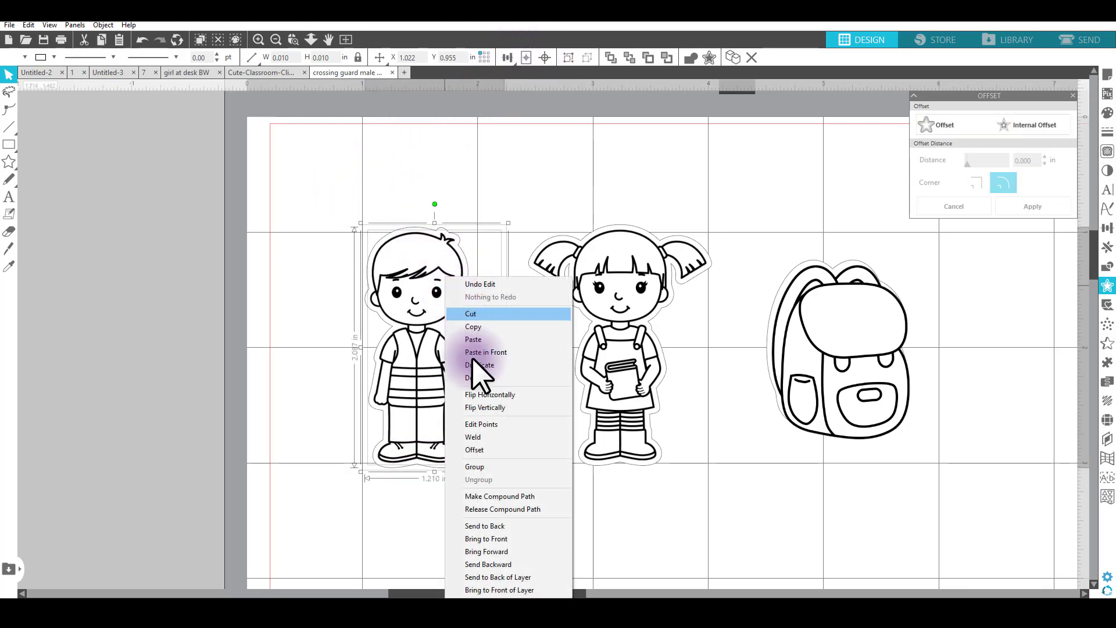
{"action": "left_click", "coordinate": [479, 467]}
Step: Group the girl with her offset outline, and center the backpack within its outline and group the two
{"action": "left_click", "coordinate": [603, 265]}
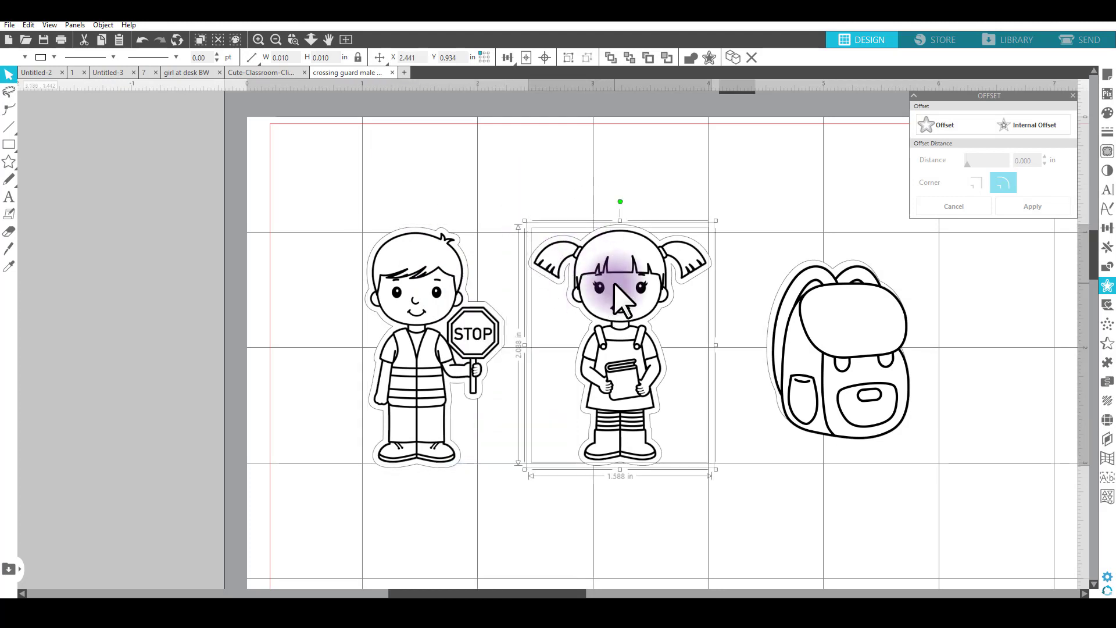
{"action": "right_click", "coordinate": [615, 285]}
{"action": "left_click", "coordinate": [676, 473]}
{"action": "left_click", "coordinate": [833, 331]}
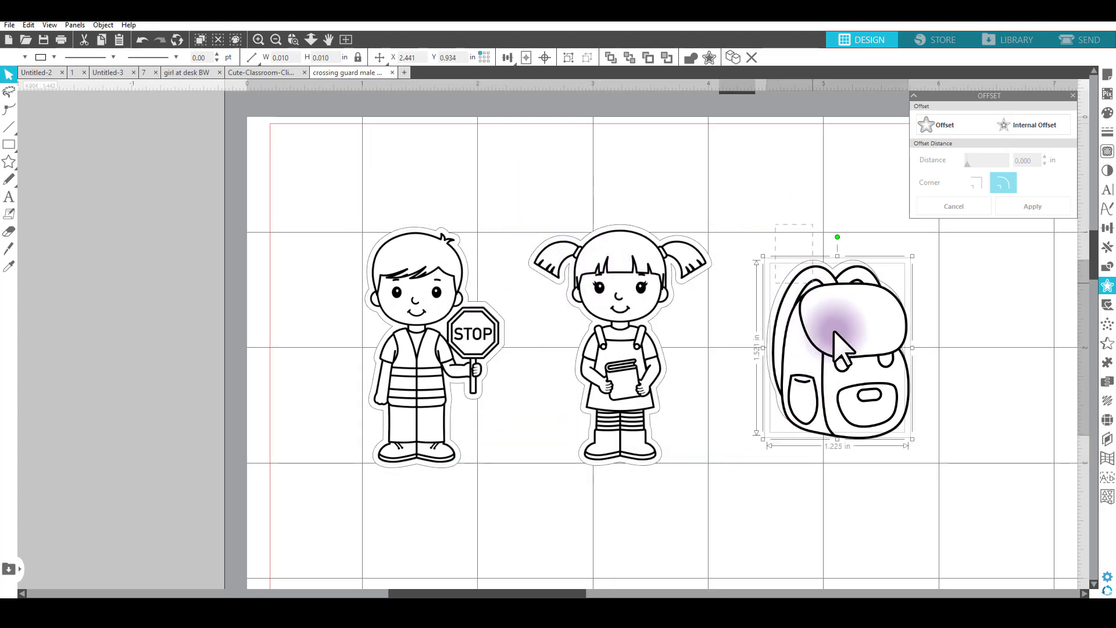
{"action": "right_click", "coordinate": [838, 361]}
{"action": "left_click", "coordinate": [867, 230]}
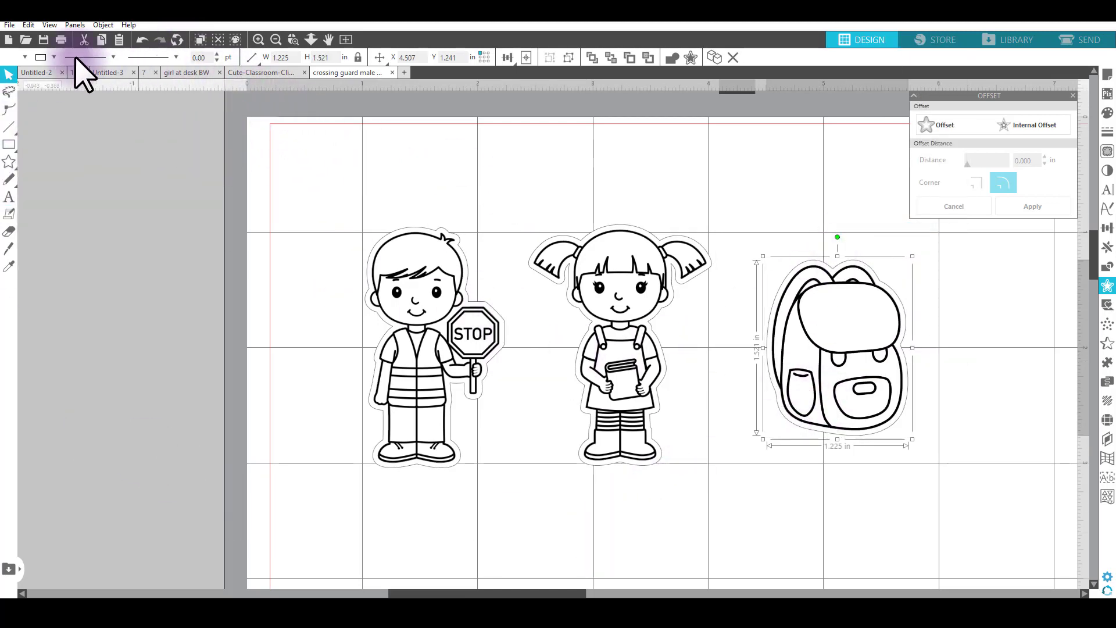
Step: Merge the crossing guard female BW image into the design at a height of 2 in, centered on the page
{"action": "scroll", "coordinate": [343, 194], "scroll_direction": "down", "scroll_amount": 2}
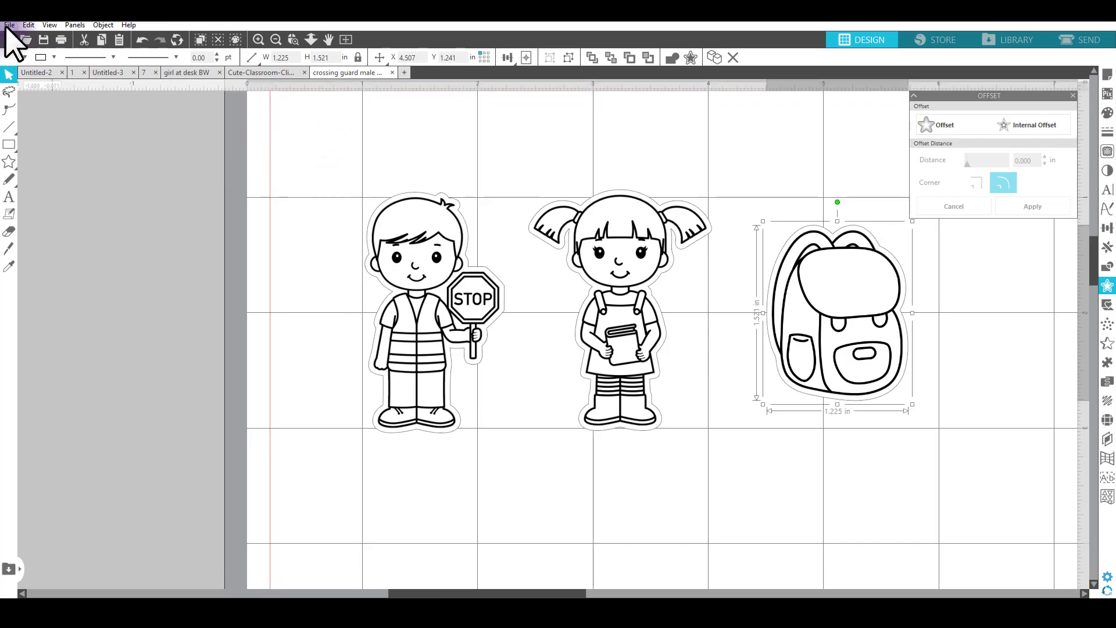
{"action": "left_click", "coordinate": [9, 25]}
{"action": "left_click", "coordinate": [52, 92]}
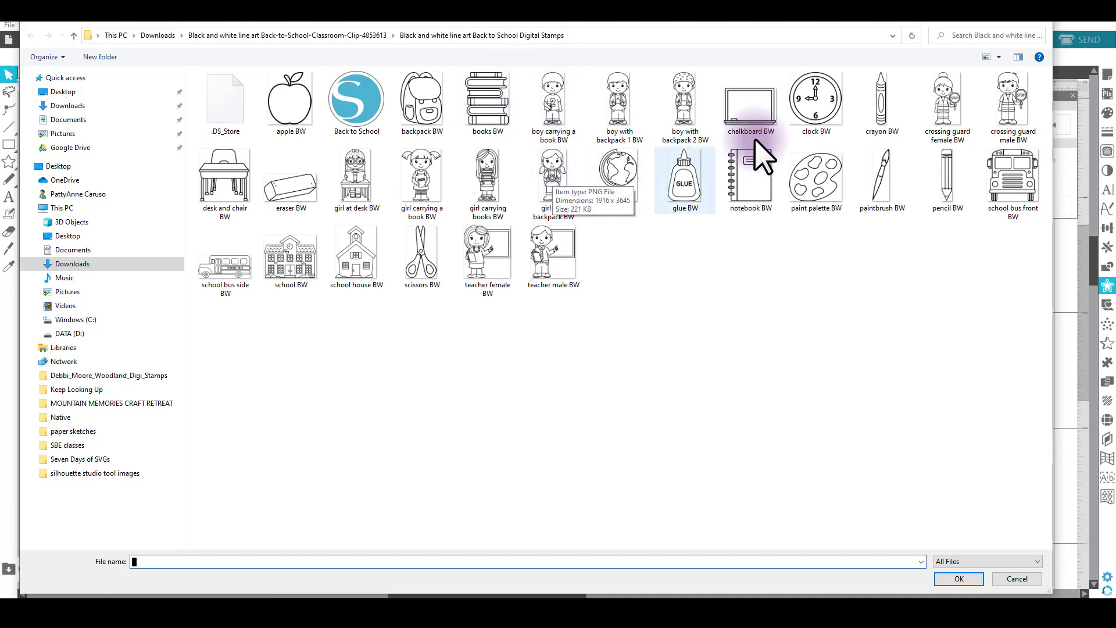
{"action": "left_click", "coordinate": [947, 95]}
{"action": "double_click", "coordinate": [948, 96]}
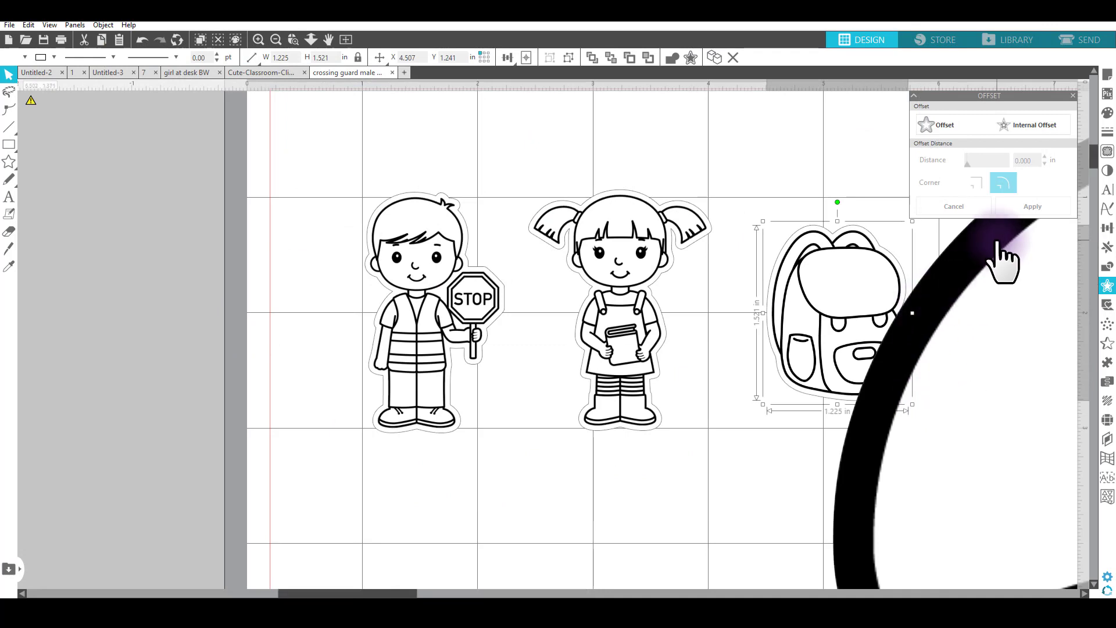
{"action": "left_click", "coordinate": [1005, 256]}
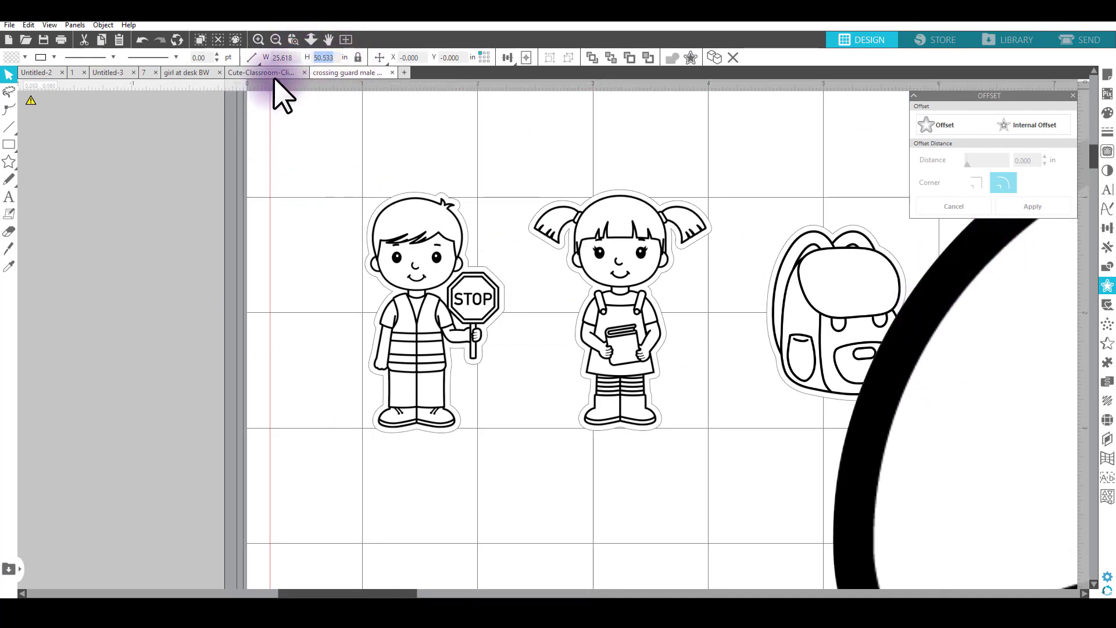
{"action": "key", "text": "Return"}
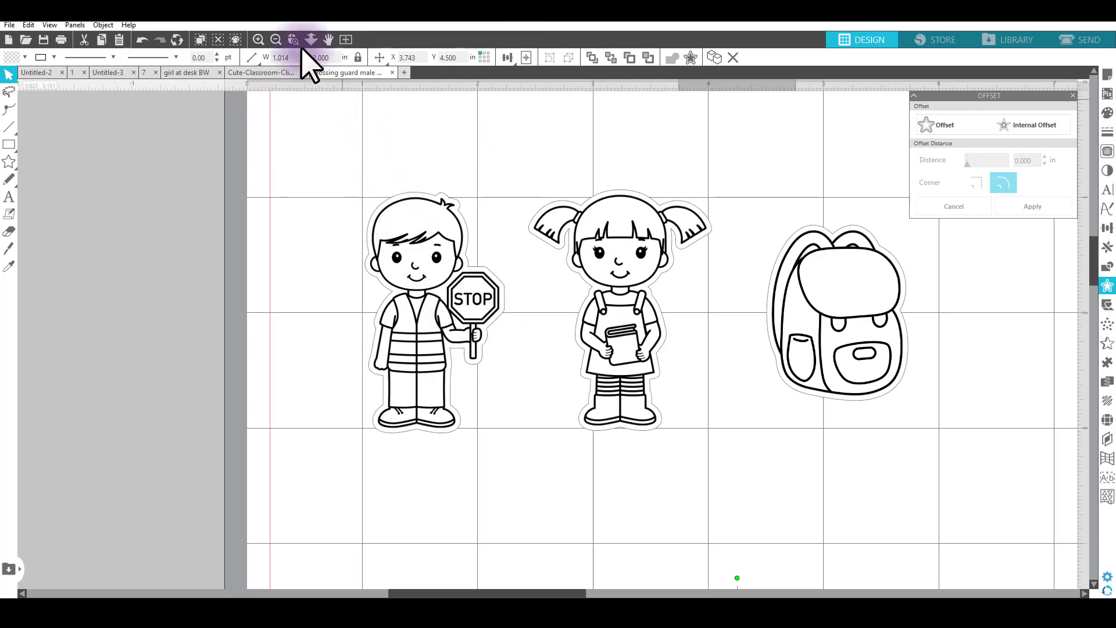
Step: Move the female crossing guard beside the backpack at about X 6.522, Y 0.814 in and add a 0.045 in rounded-corner offset
{"action": "left_click", "coordinate": [276, 39]}
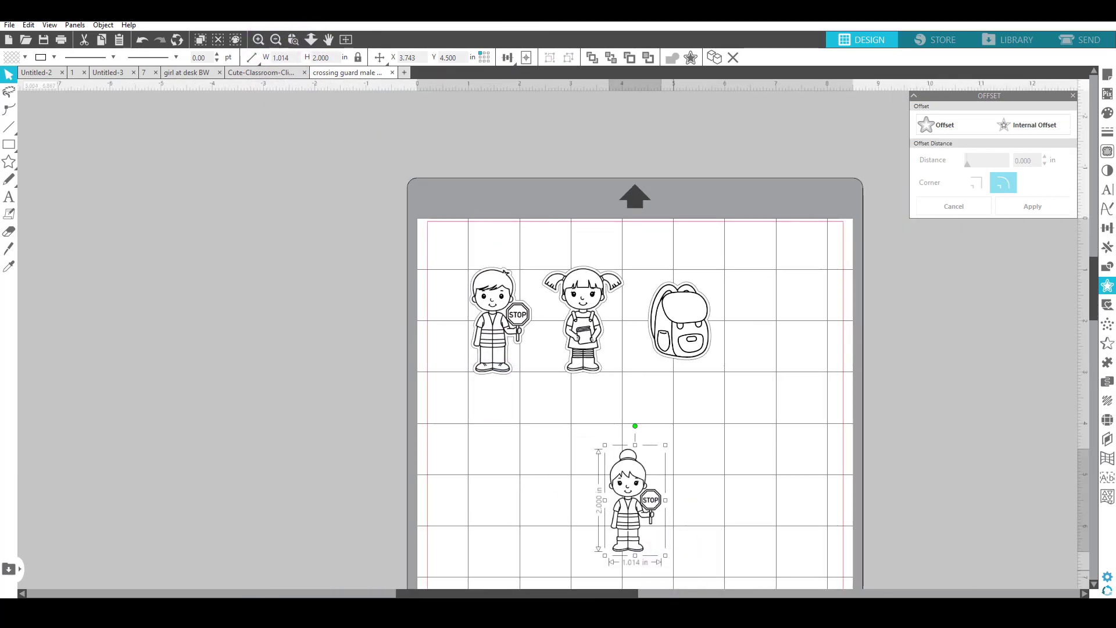
{"action": "left_click", "coordinate": [626, 518]}
{"action": "left_click_drag", "start_coordinate": [624, 519], "coordinate": [768, 330]}
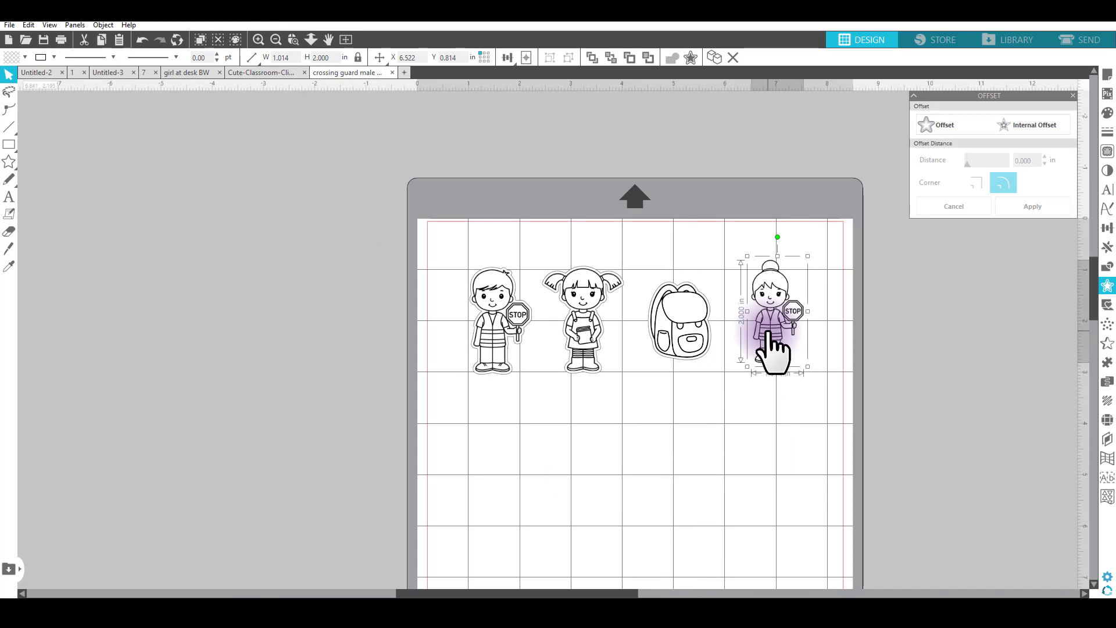
{"action": "left_click", "coordinate": [943, 126]}
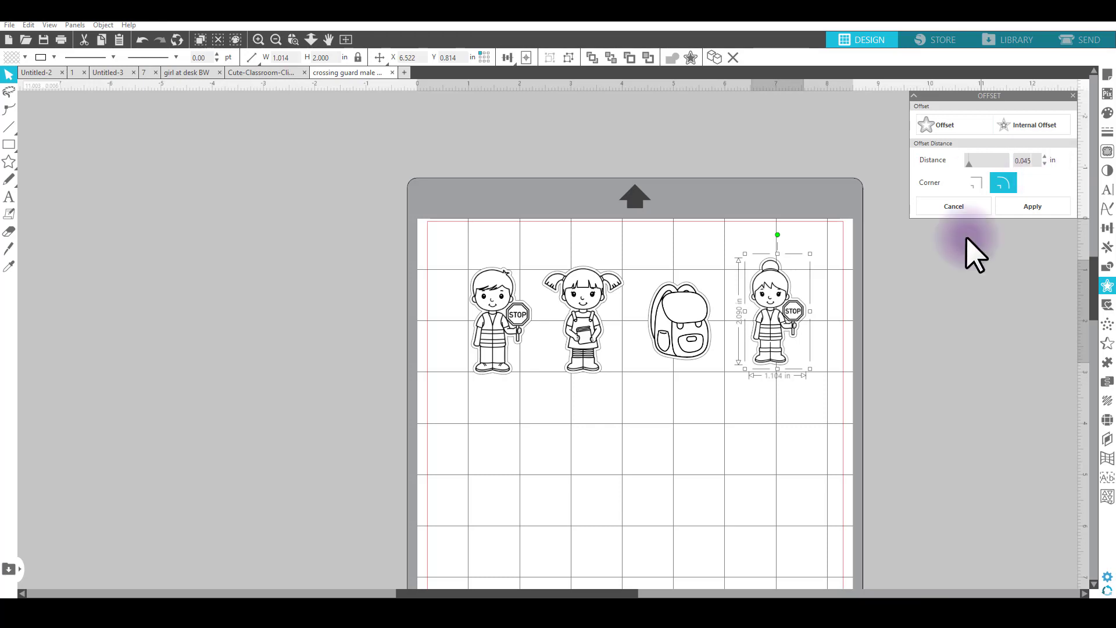
{"action": "left_click_drag", "start_coordinate": [779, 366], "coordinate": [821, 363]}
{"action": "left_click", "coordinate": [406, 97]}
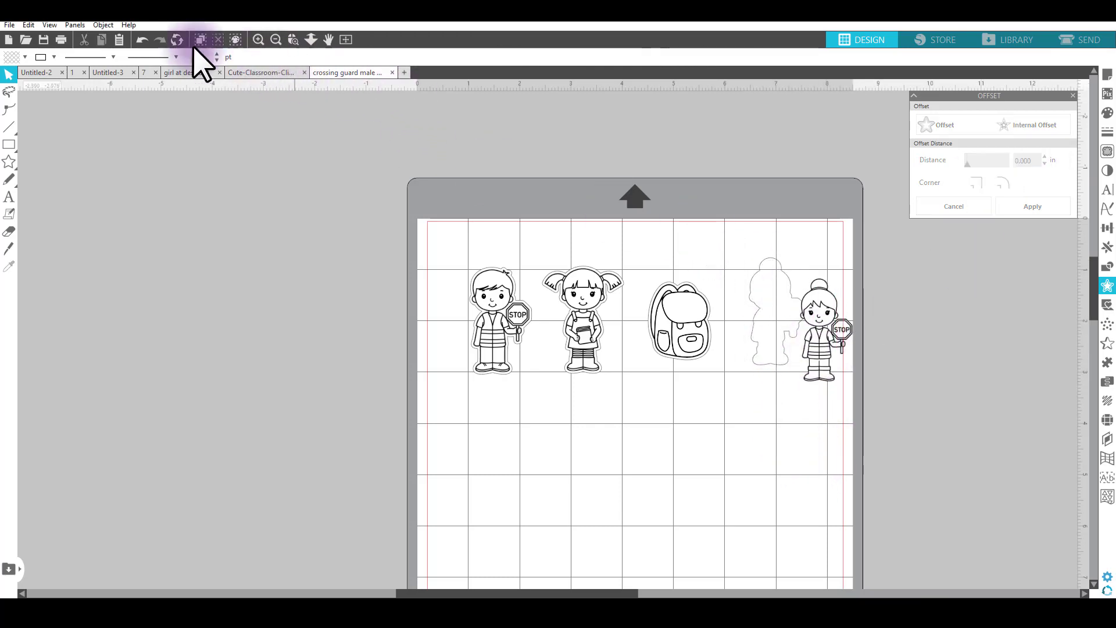
{"action": "left_click", "coordinate": [142, 39]}
Step: Select the female crossing guard together with her offset outline and group the two
{"action": "left_click", "coordinate": [756, 325]}
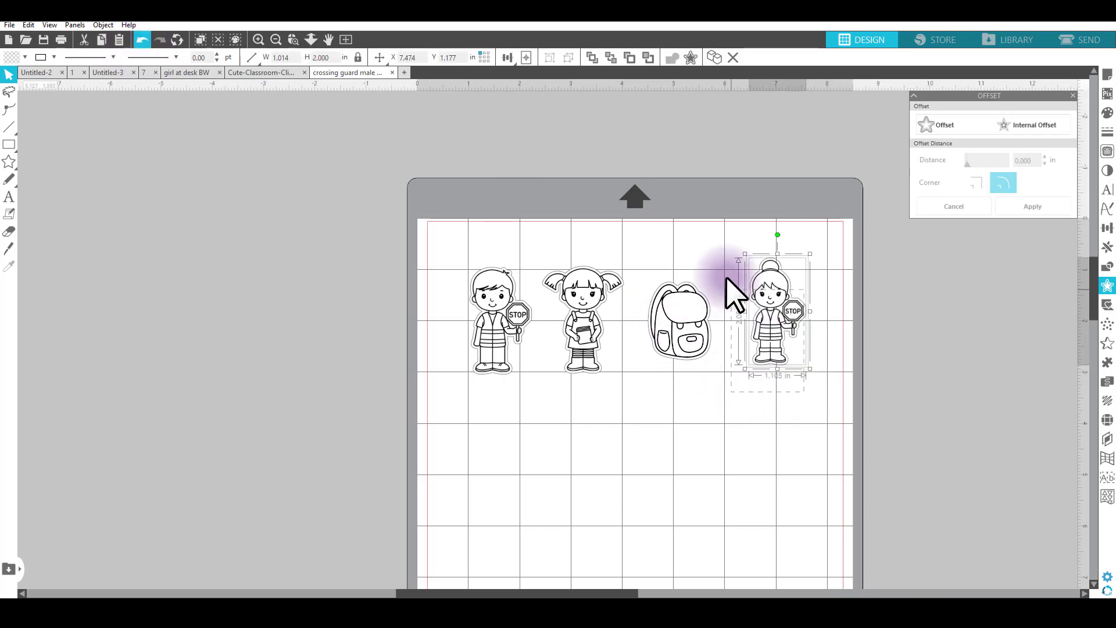
{"action": "right_click", "coordinate": [770, 279]}
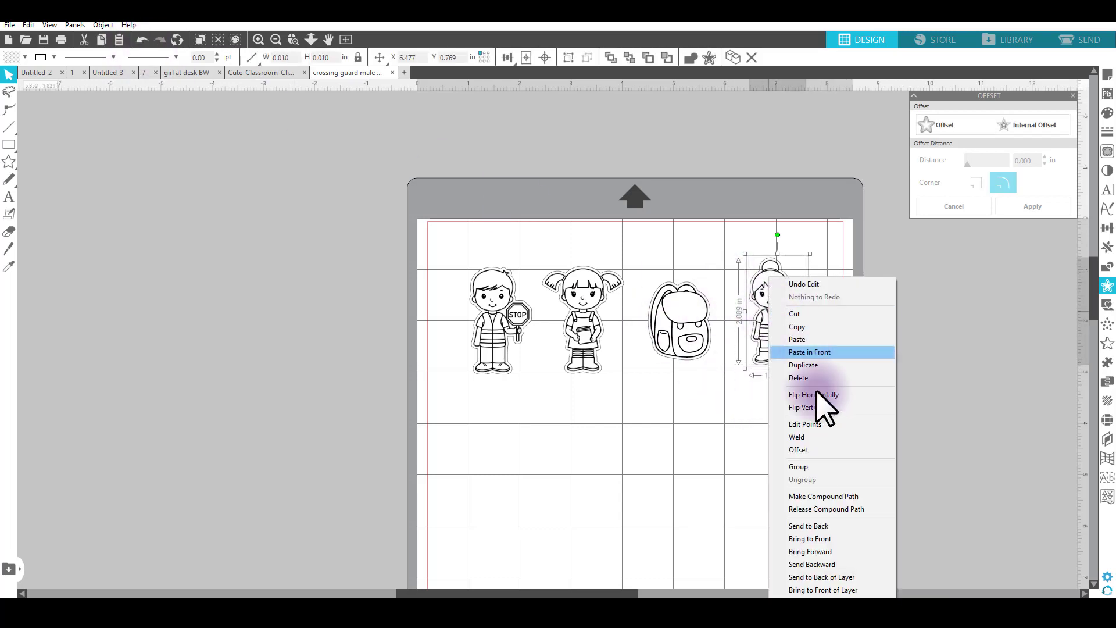
{"action": "left_click", "coordinate": [822, 465]}
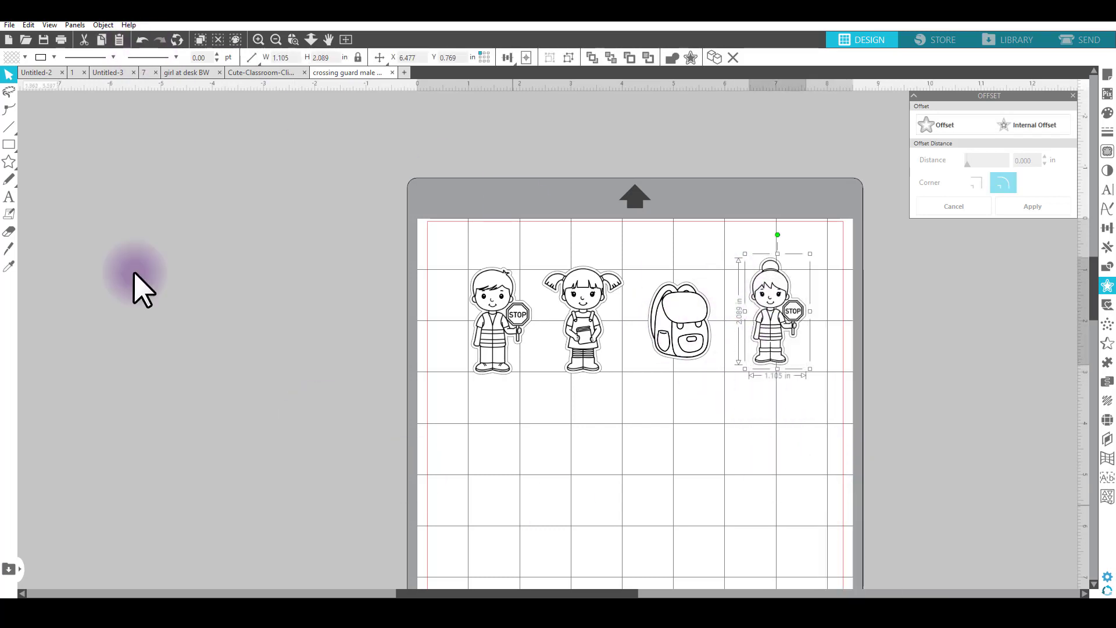
Step: Merge the school bus front BW image into the design at a height of 2 in, centered on the page
{"action": "left_click", "coordinate": [9, 25]}
{"action": "left_click", "coordinate": [54, 103]}
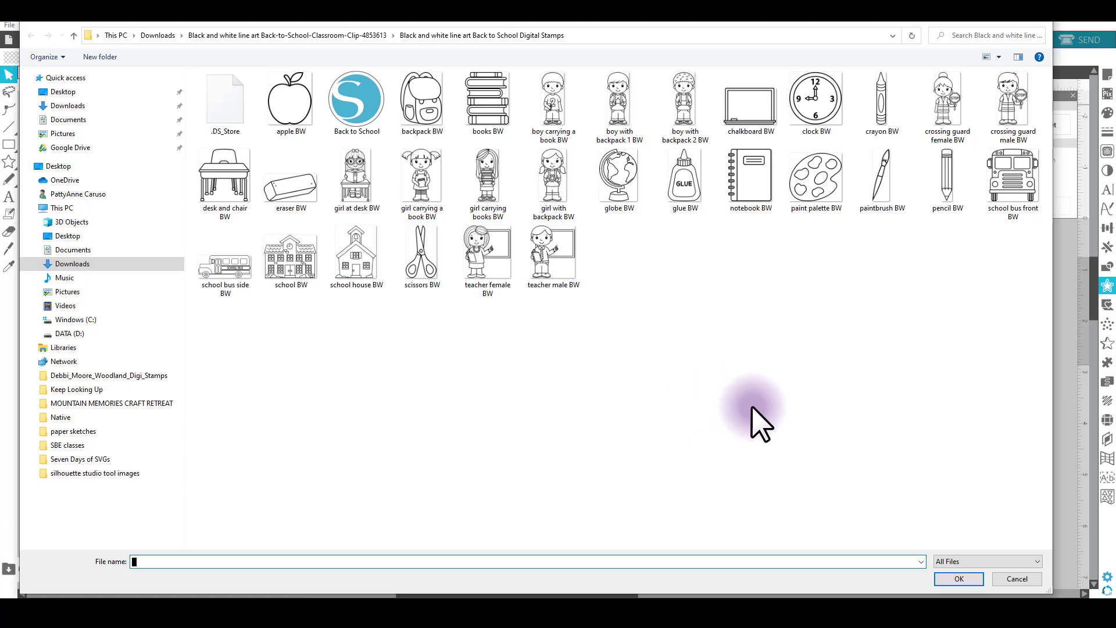
{"action": "double_click", "coordinate": [1014, 176]}
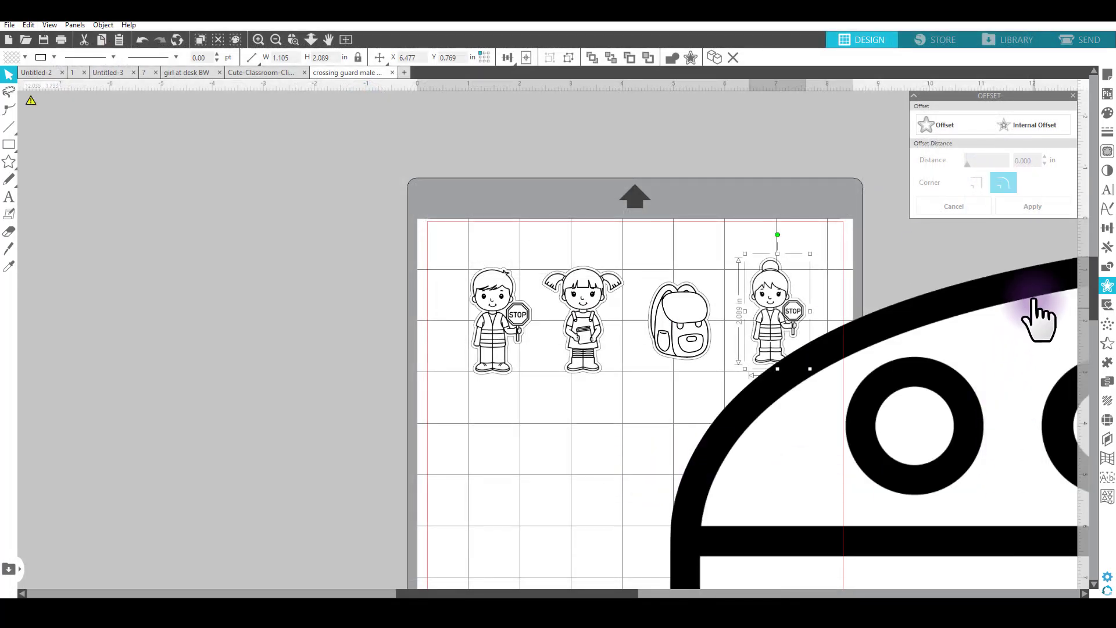
{"action": "left_click", "coordinate": [328, 57]}
{"action": "left_click", "coordinate": [251, 57]}
{"action": "type", "text": "2"}
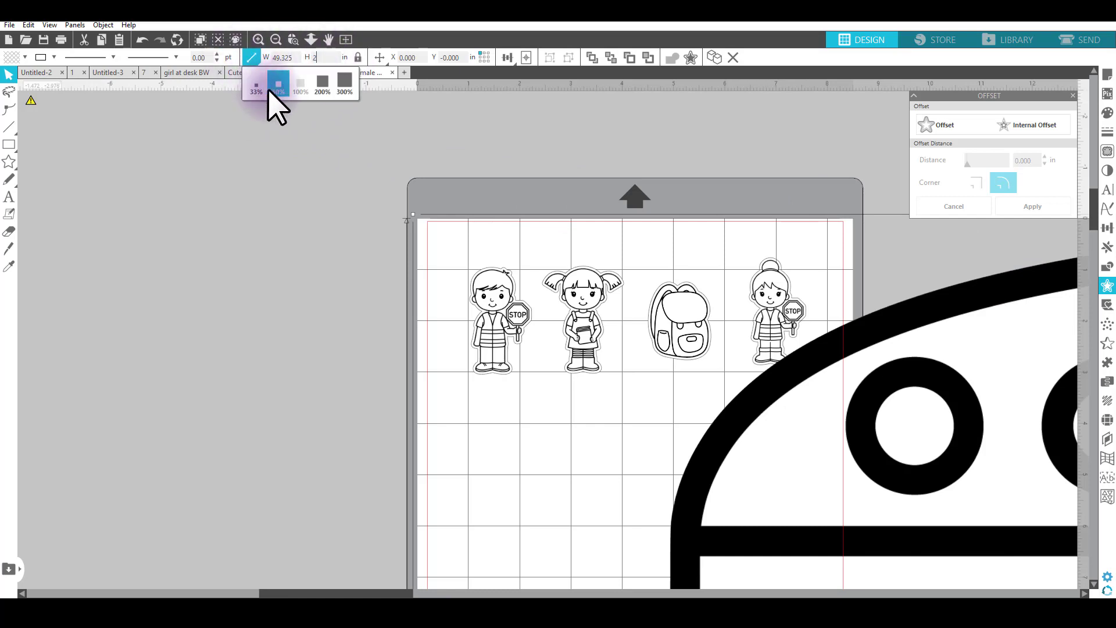
{"action": "key", "text": "Return"}
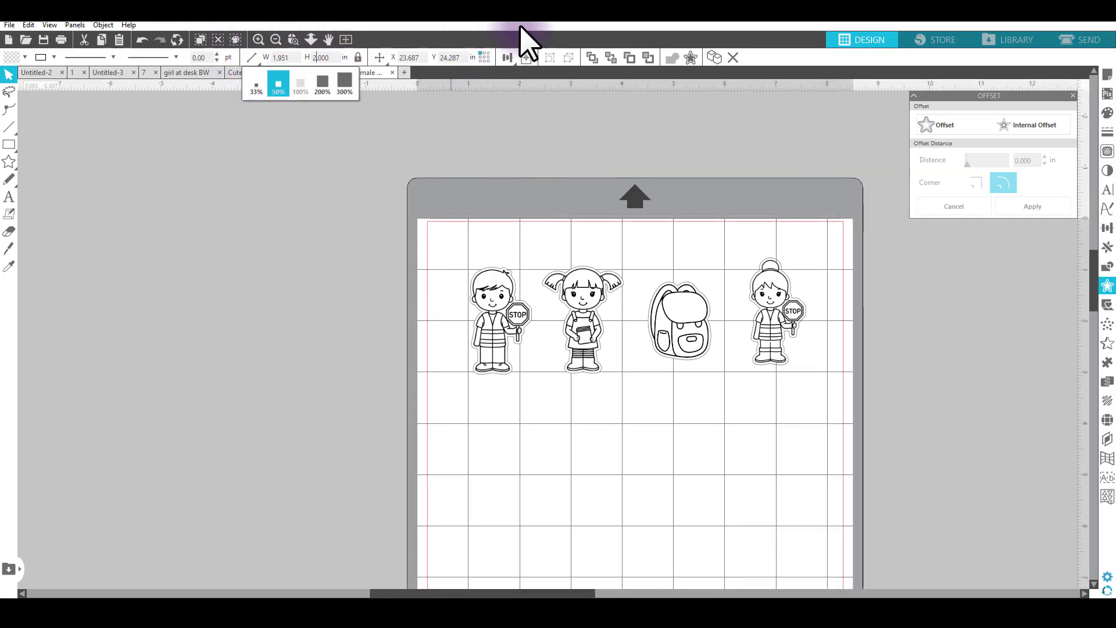
{"action": "left_click", "coordinate": [527, 57]}
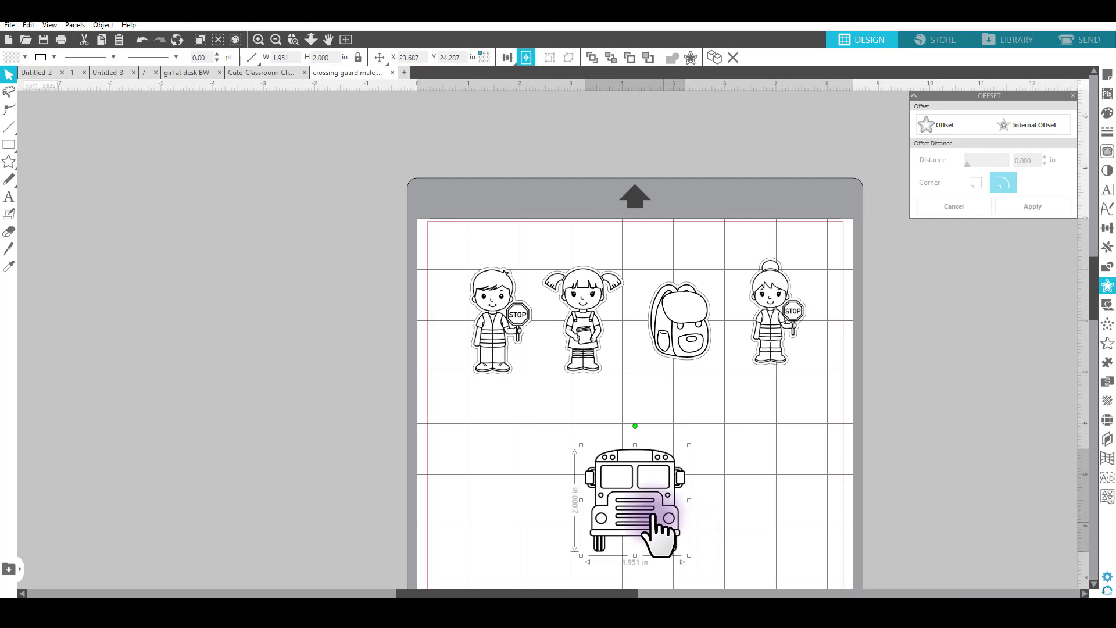
Step: Move the school bus to about X 2.073, Y 3.956 in and add a rounded-corner offset of 0.045 in
{"action": "left_click_drag", "start_coordinate": [653, 512], "coordinate": [590, 486]}
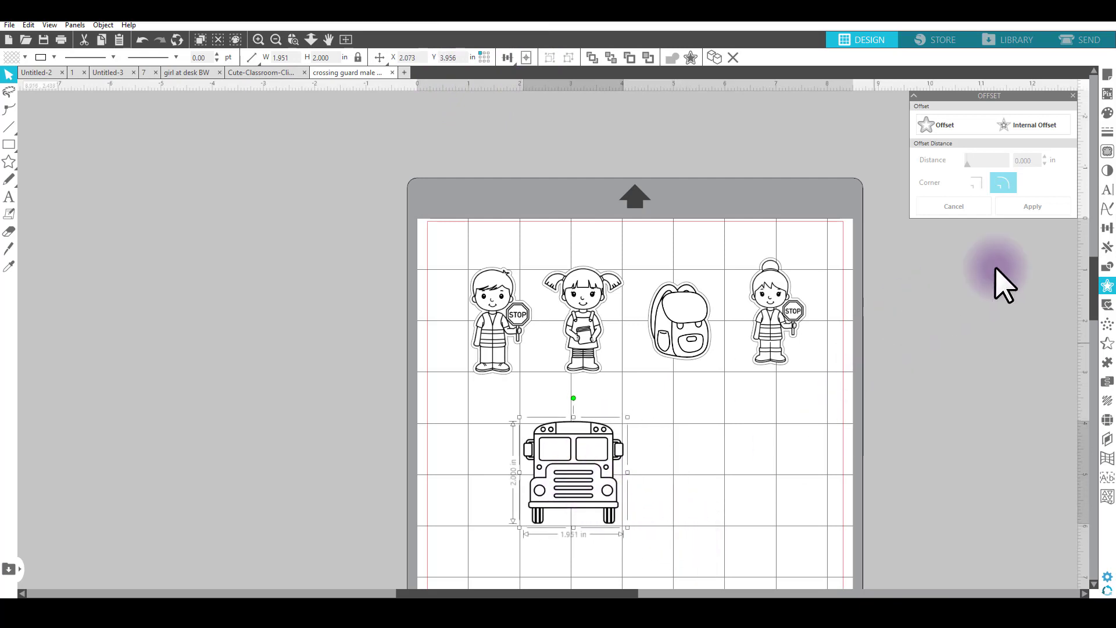
{"action": "left_click", "coordinate": [937, 125]}
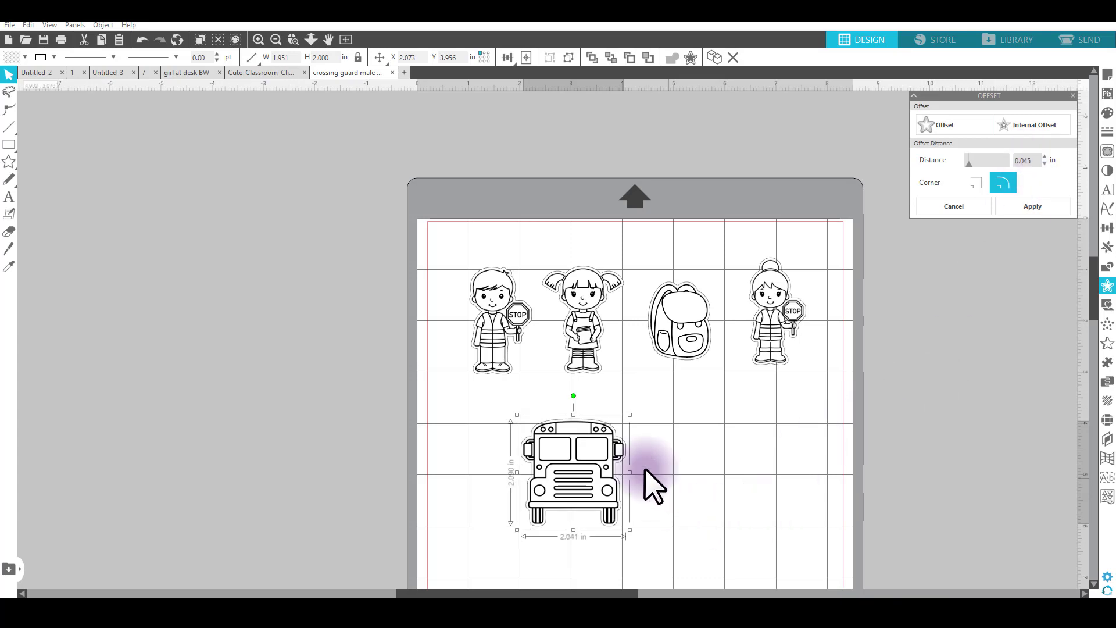
Step: Group the school bus with its offset outline and move it below the male crossing guard, at about X 0.676, Y 3.219 in
{"action": "right_click", "coordinate": [593, 485]}
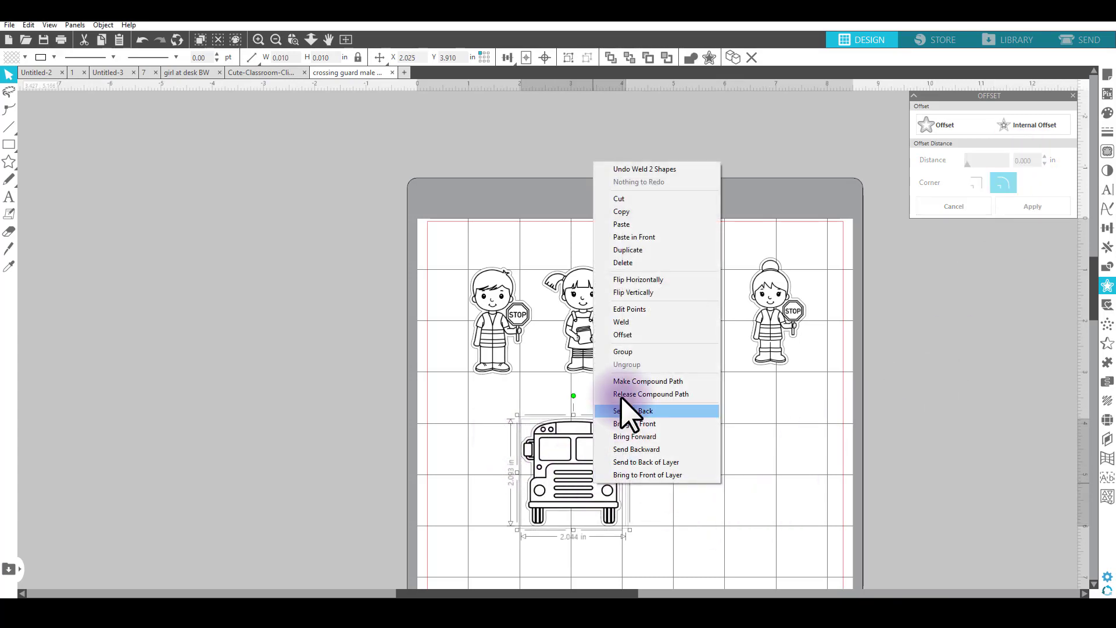
{"action": "left_click", "coordinate": [628, 352]}
{"action": "left_click_drag", "start_coordinate": [577, 487], "coordinate": [507, 451]}
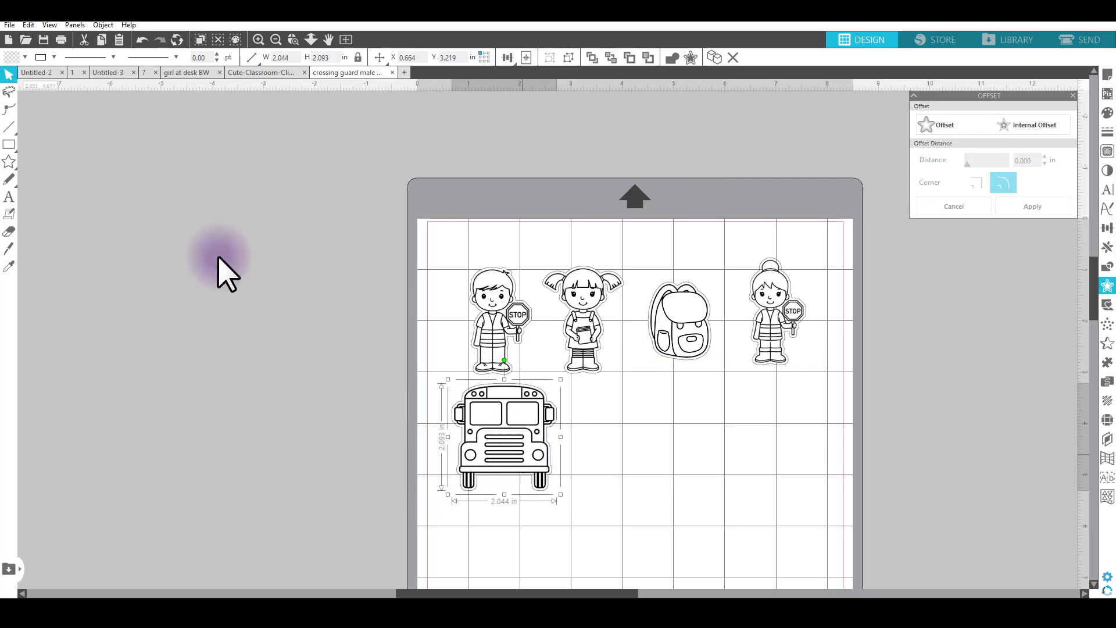
Step: Merge the KIK_SchoolBoys_BoywithBackpack_COL image from the School-Boys-Clip-Art-7260662 folder in Downloads into the design
{"action": "left_click", "coordinate": [7, 24]}
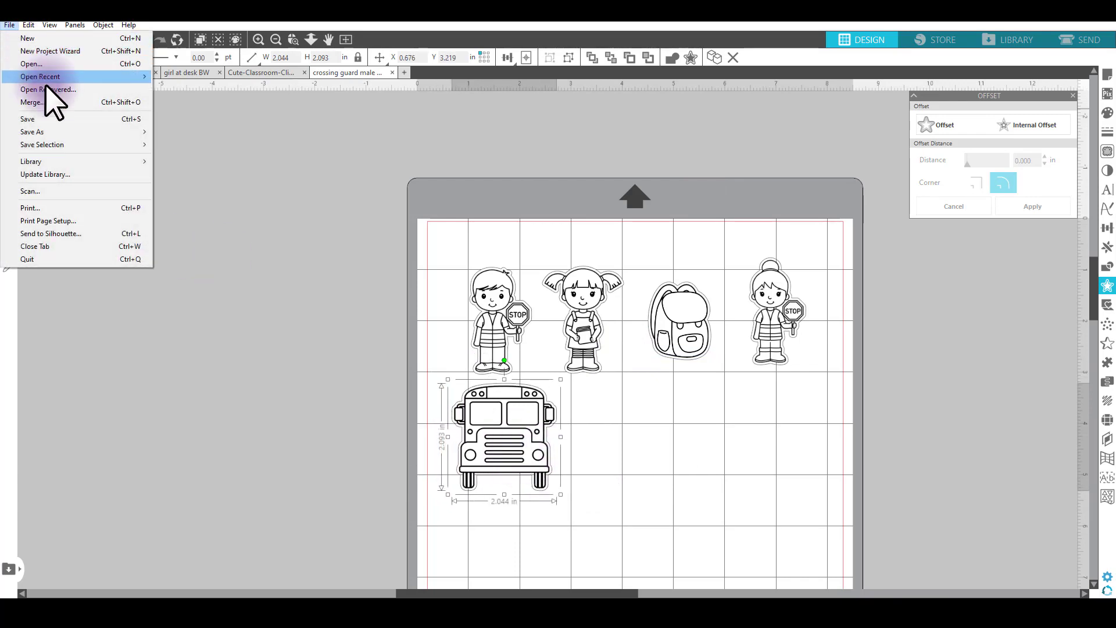
{"action": "left_click", "coordinate": [54, 104]}
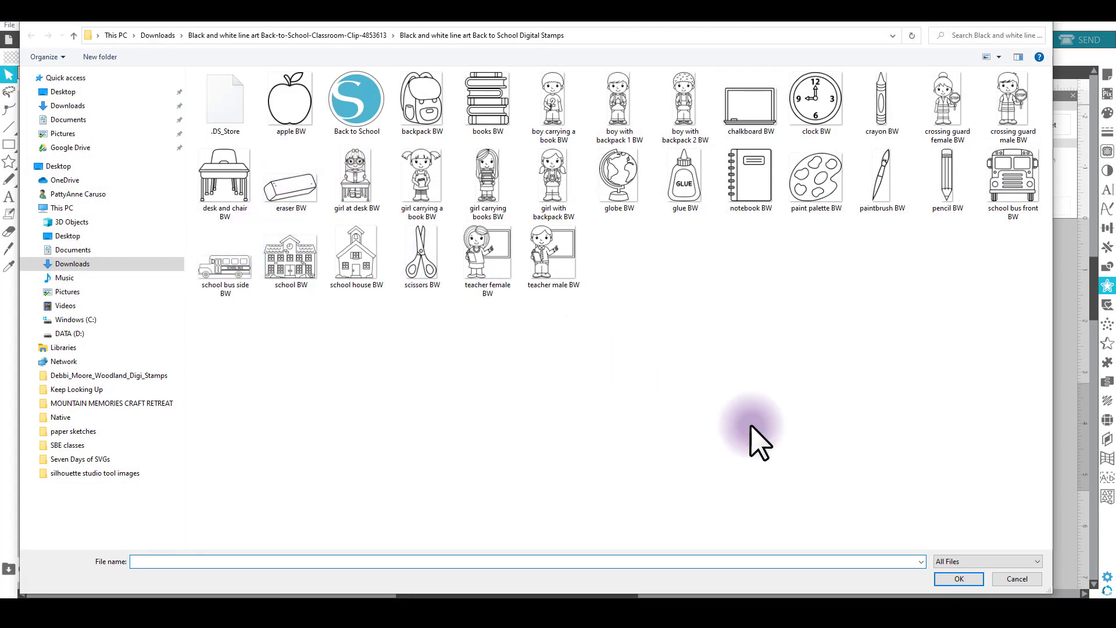
{"action": "left_click", "coordinate": [73, 35]}
{"action": "left_click", "coordinate": [73, 35]}
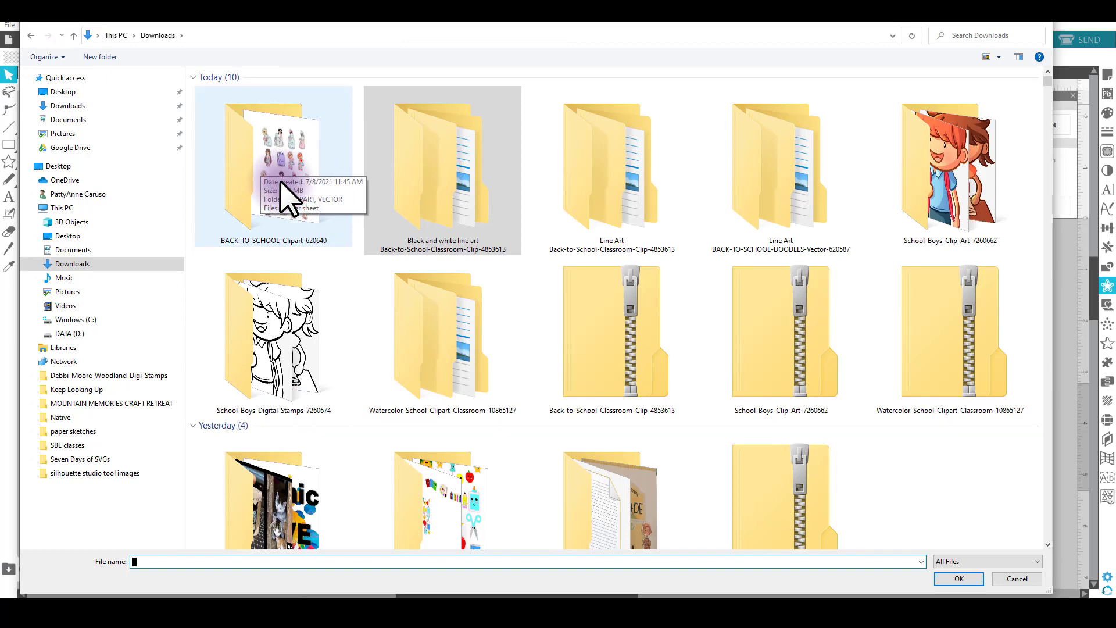
{"action": "double_click", "coordinate": [956, 186]}
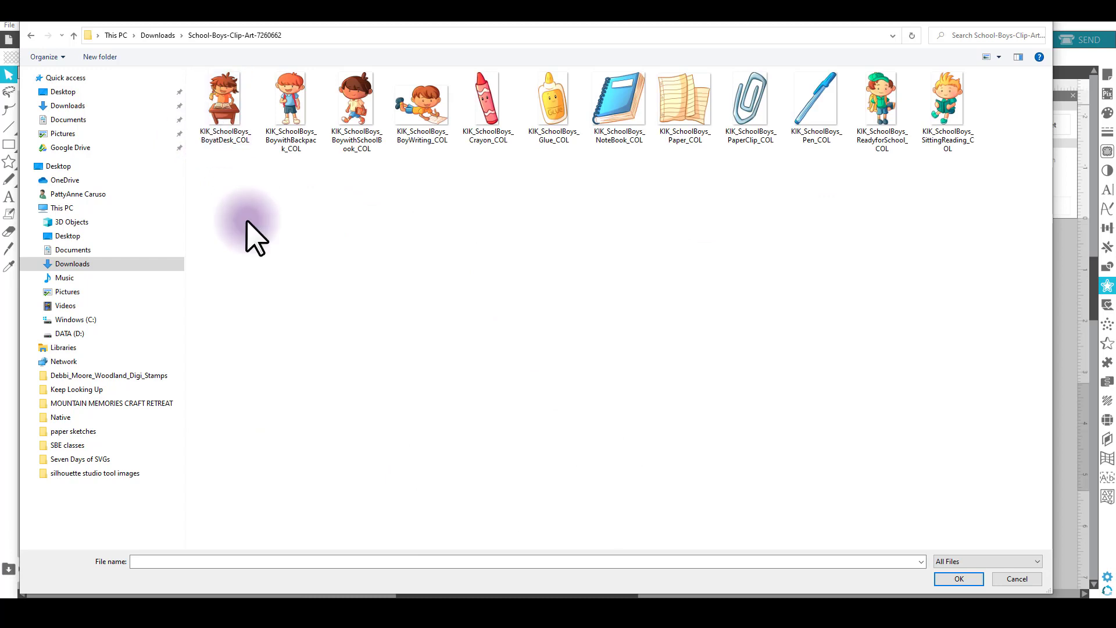
{"action": "double_click", "coordinate": [294, 107]}
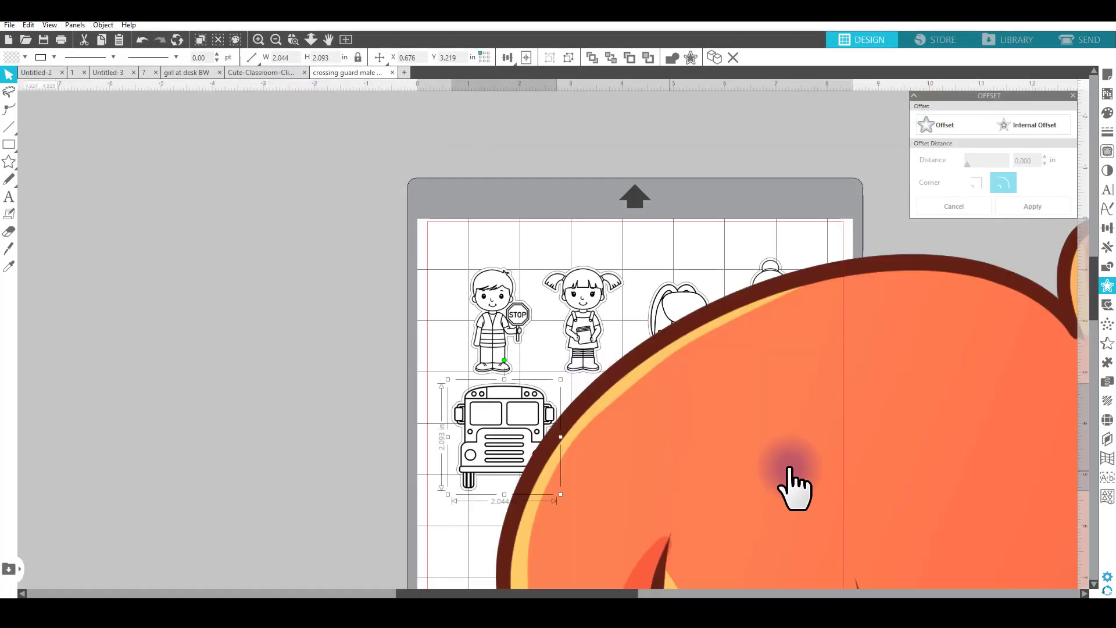
{"action": "left_click", "coordinate": [898, 362]}
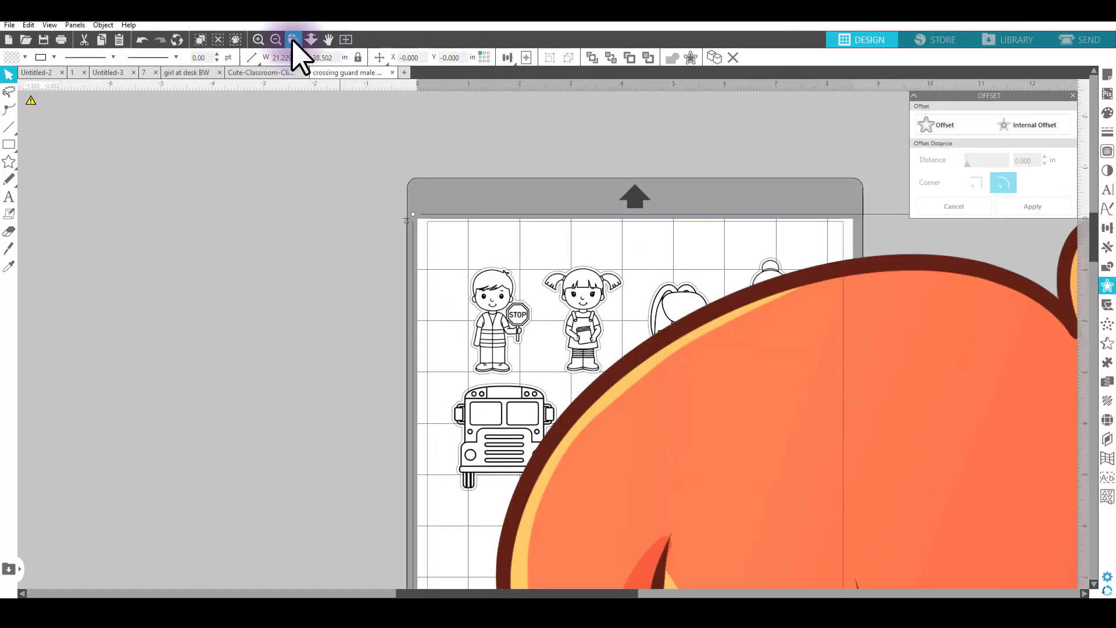
Step: Set the color boy's height to 2 in and center him on the page
{"action": "double_click", "coordinate": [325, 57]}
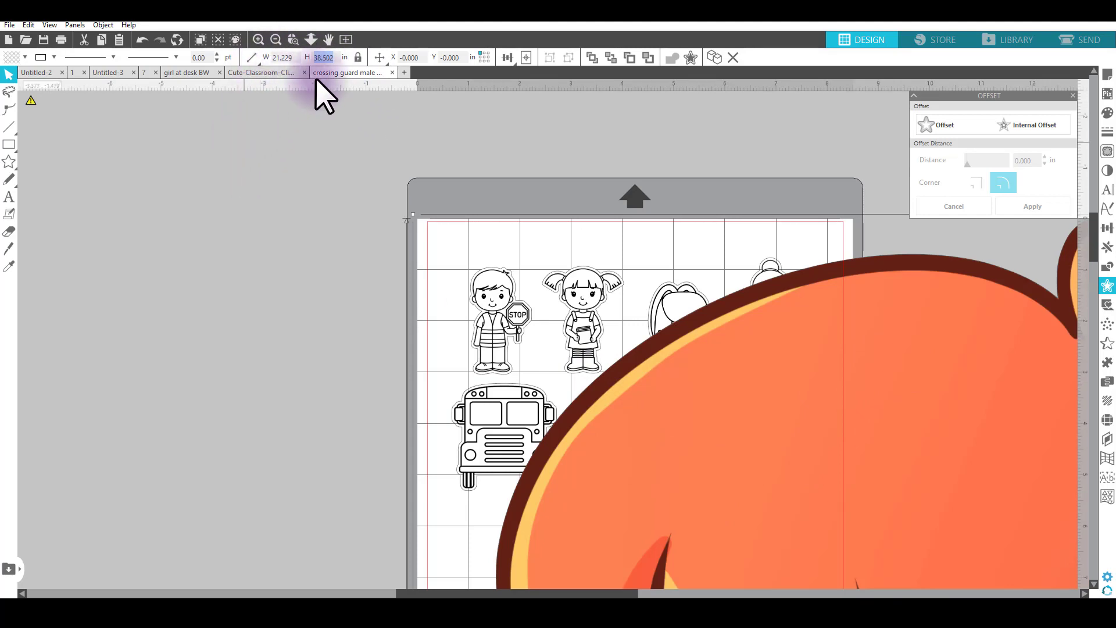
{"action": "type", "text": "2"}
{"action": "key", "text": "Return"}
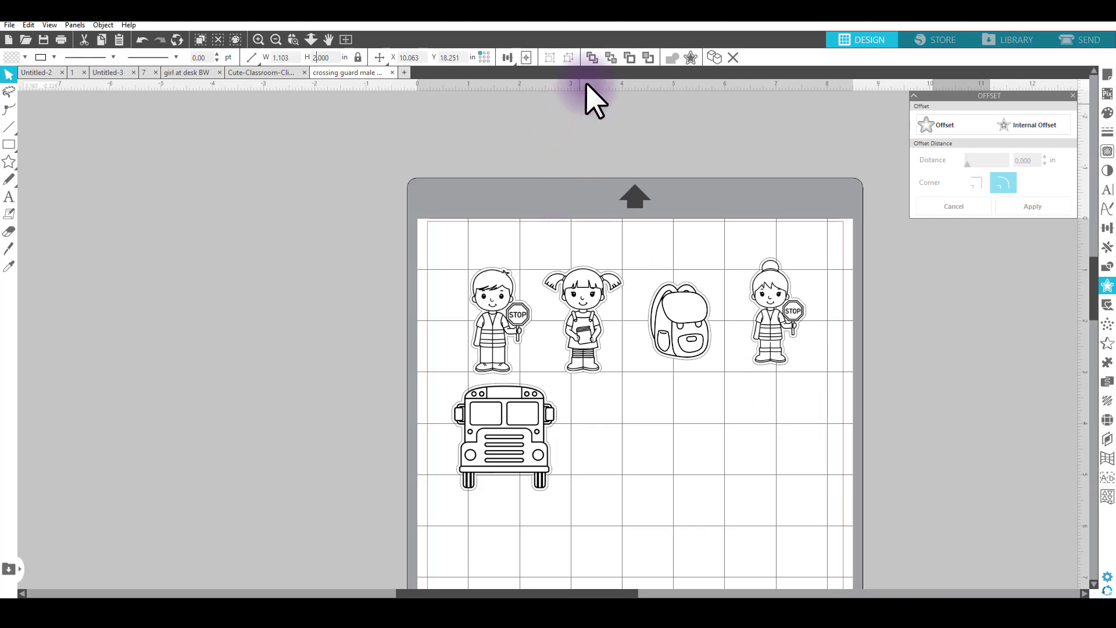
{"action": "left_click", "coordinate": [527, 56]}
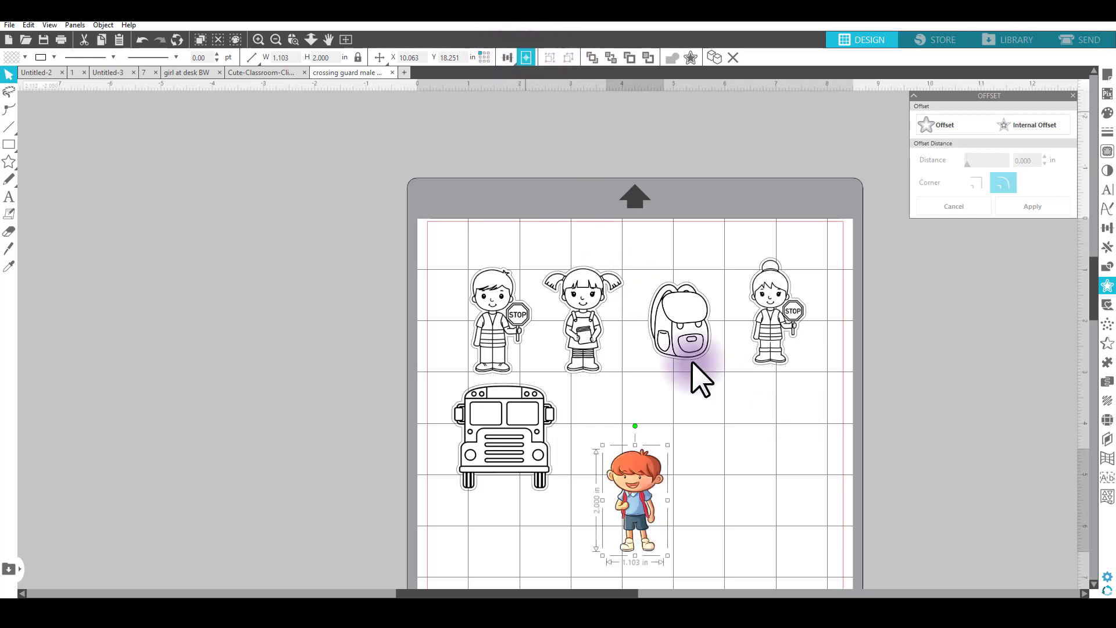
Step: Move the color boy beside the school bus at about X 3.494, Y 3.207 in and add a 0.045 in rounded-corner offset
{"action": "left_click_drag", "start_coordinate": [639, 486], "coordinate": [629, 419]}
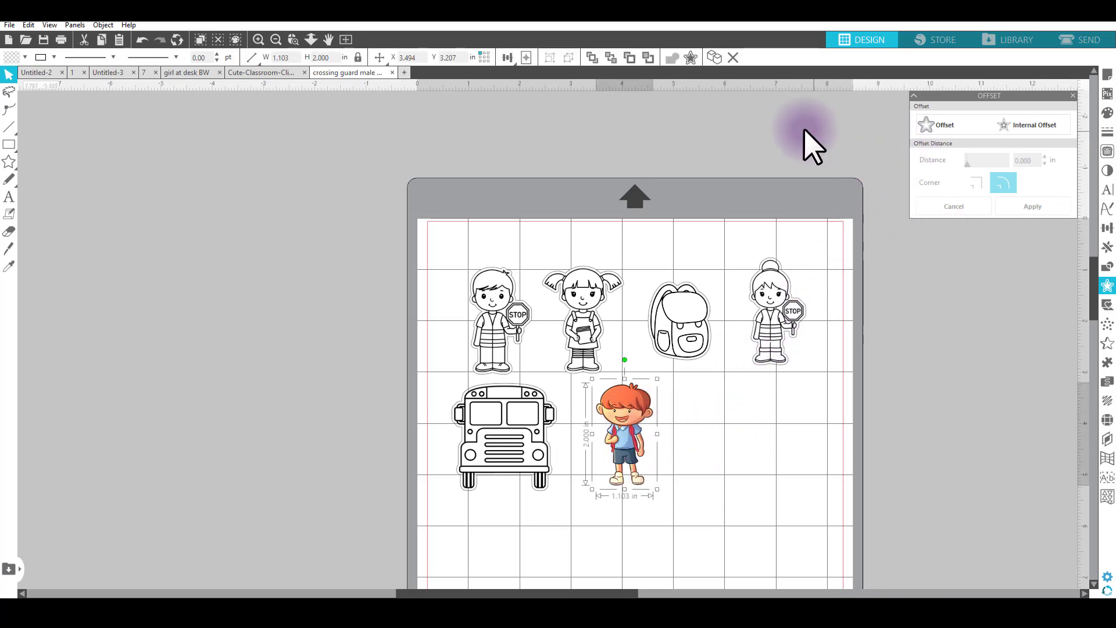
{"action": "left_click", "coordinate": [943, 135]}
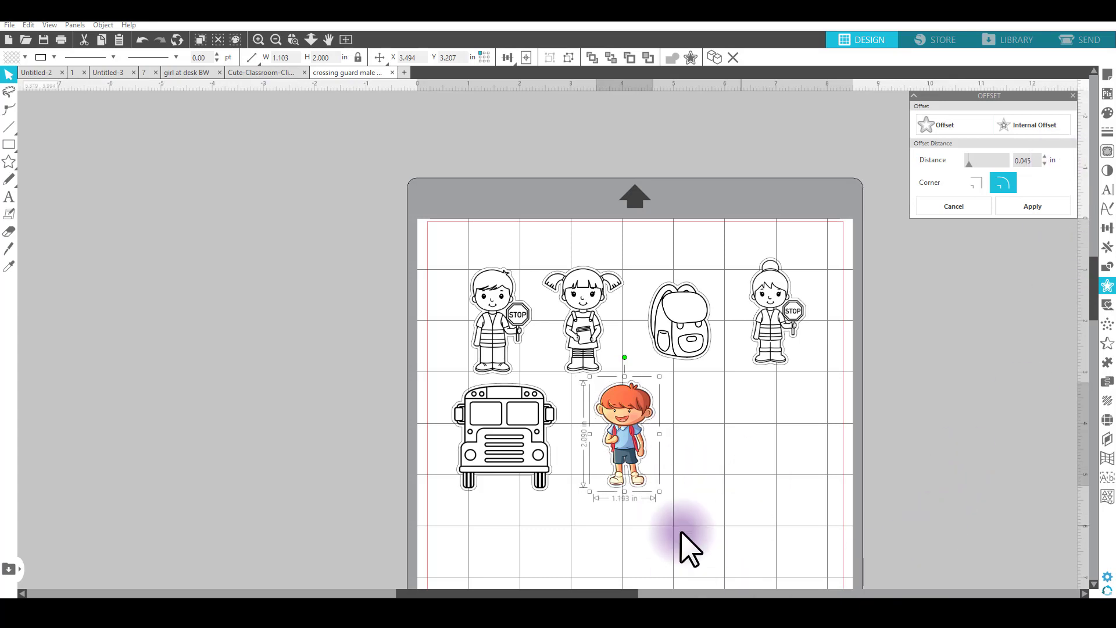
Step: Apply the color boy's offset and group him with the outline
{"action": "left_click_drag", "start_coordinate": [623, 456], "coordinate": [624, 432]}
{"action": "left_click", "coordinate": [633, 440]}
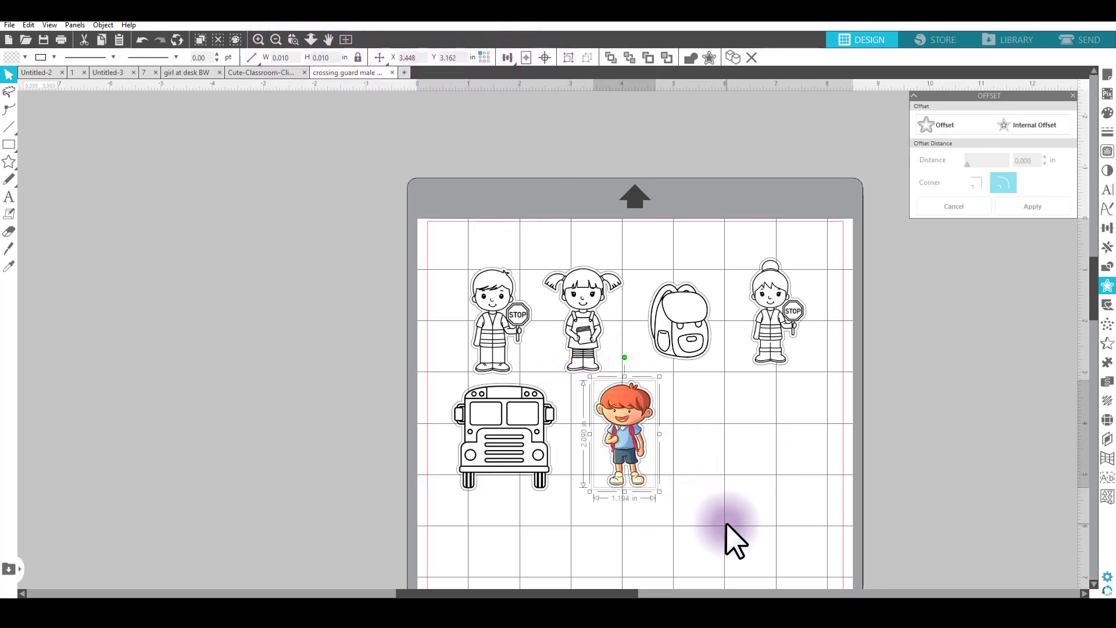
{"action": "right_click", "coordinate": [616, 423]}
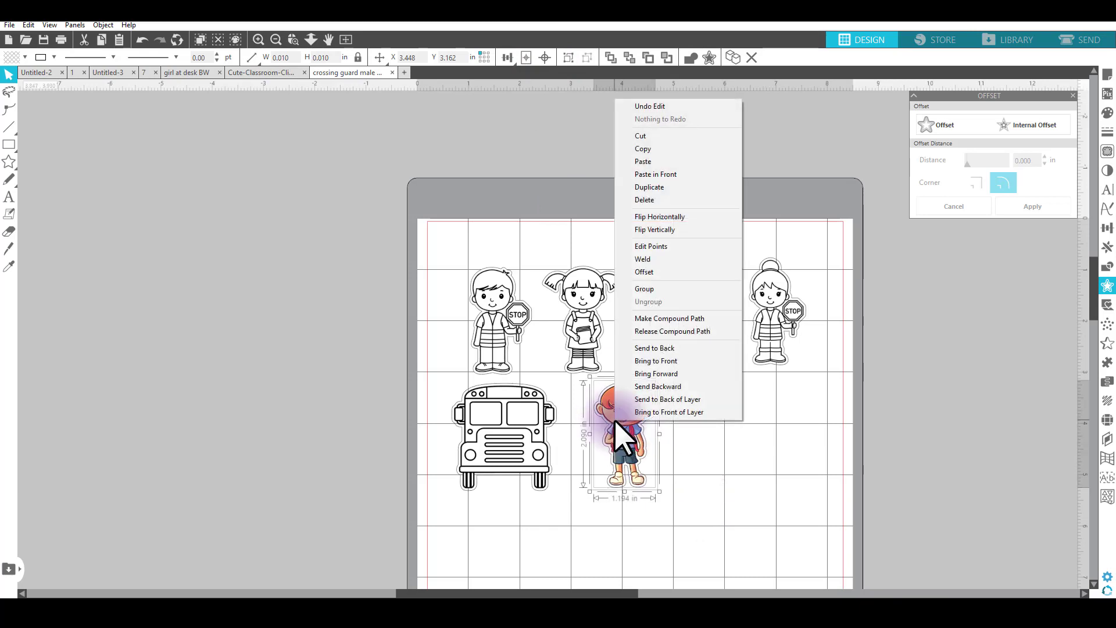
{"action": "left_click", "coordinate": [651, 289]}
Step: Merge the KIK_SchoolBoys_PaperClip_COL image from the School-Boys-Clip-Art-7260662 folder into the design
{"action": "left_click", "coordinate": [10, 25]}
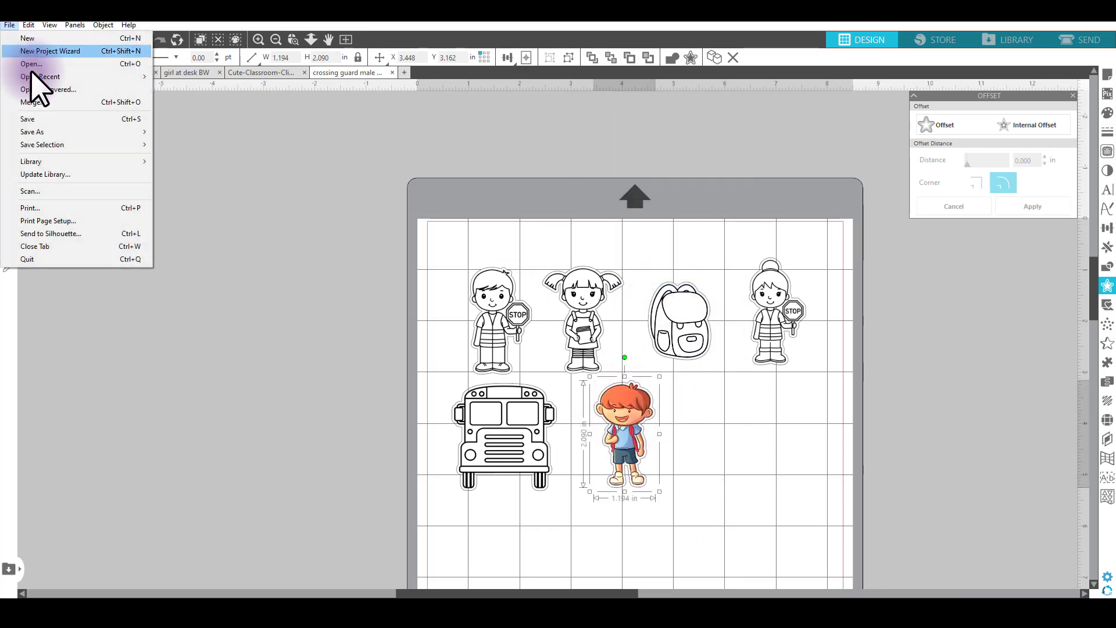
{"action": "left_click", "coordinate": [46, 102]}
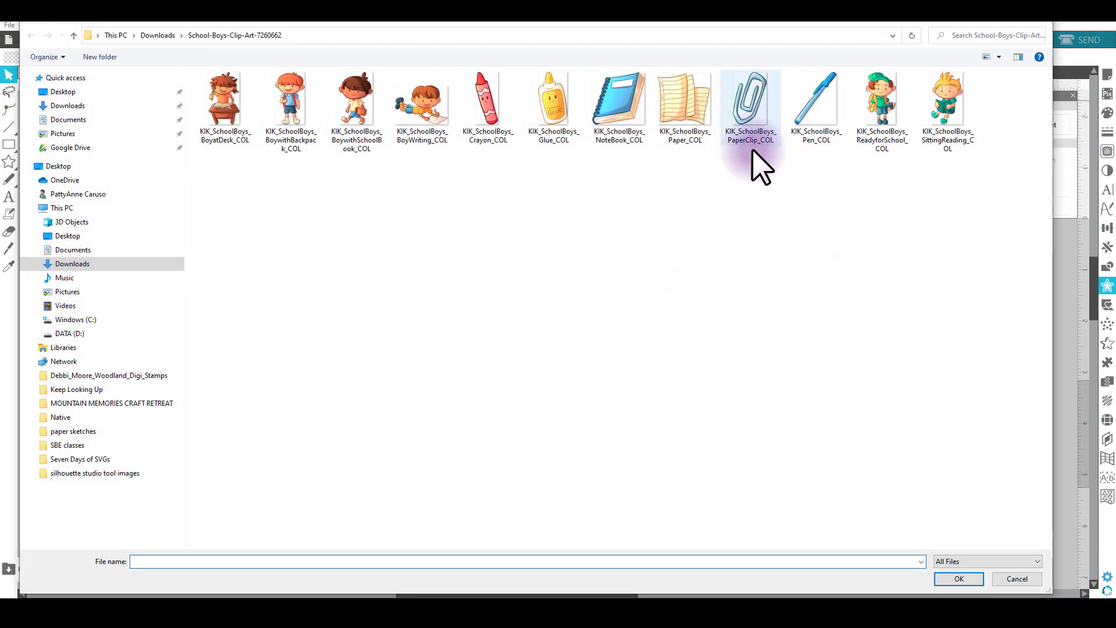
{"action": "double_click", "coordinate": [755, 114]}
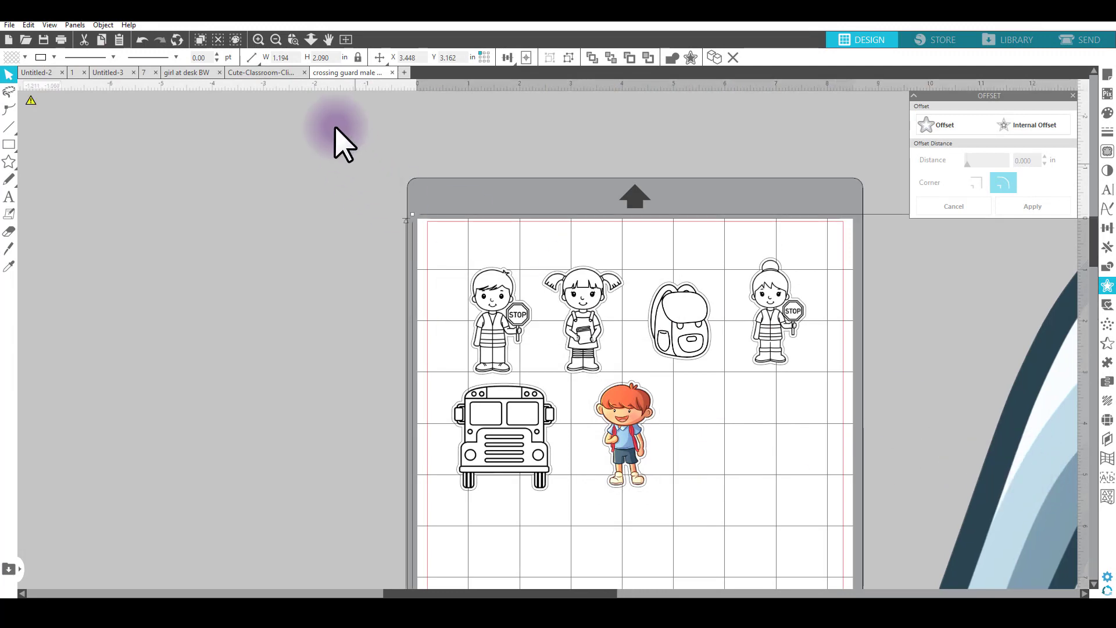
Step: Set the imported paper clip's height to 2 in and center it on the page
{"action": "left_click", "coordinate": [334, 58]}
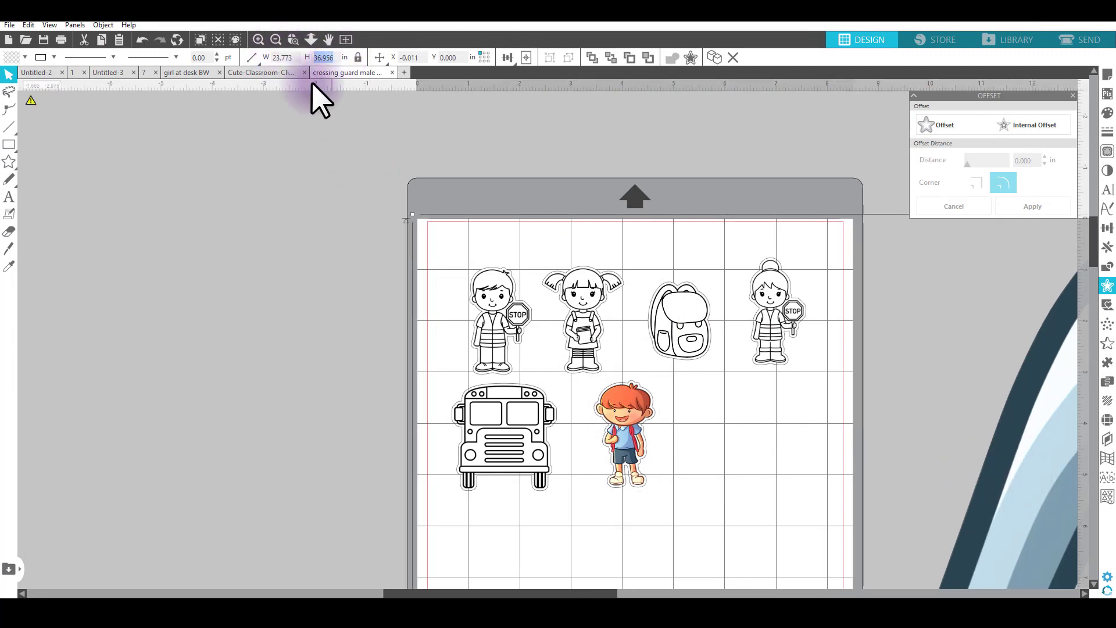
{"action": "type", "text": "2"}
{"action": "key", "text": "Return"}
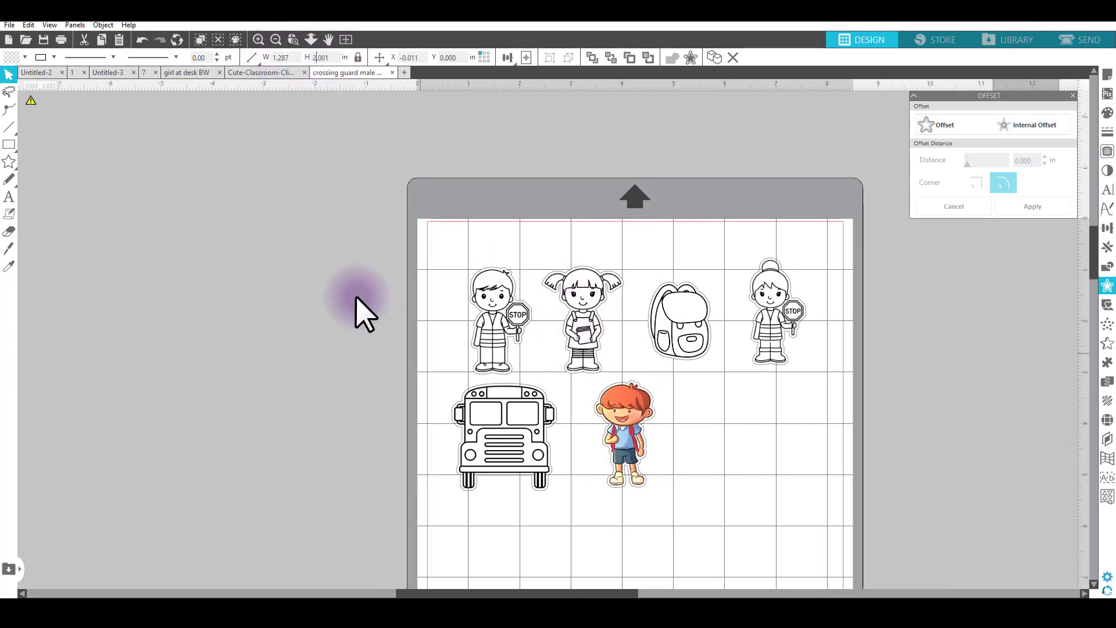
{"action": "left_click", "coordinate": [525, 57]}
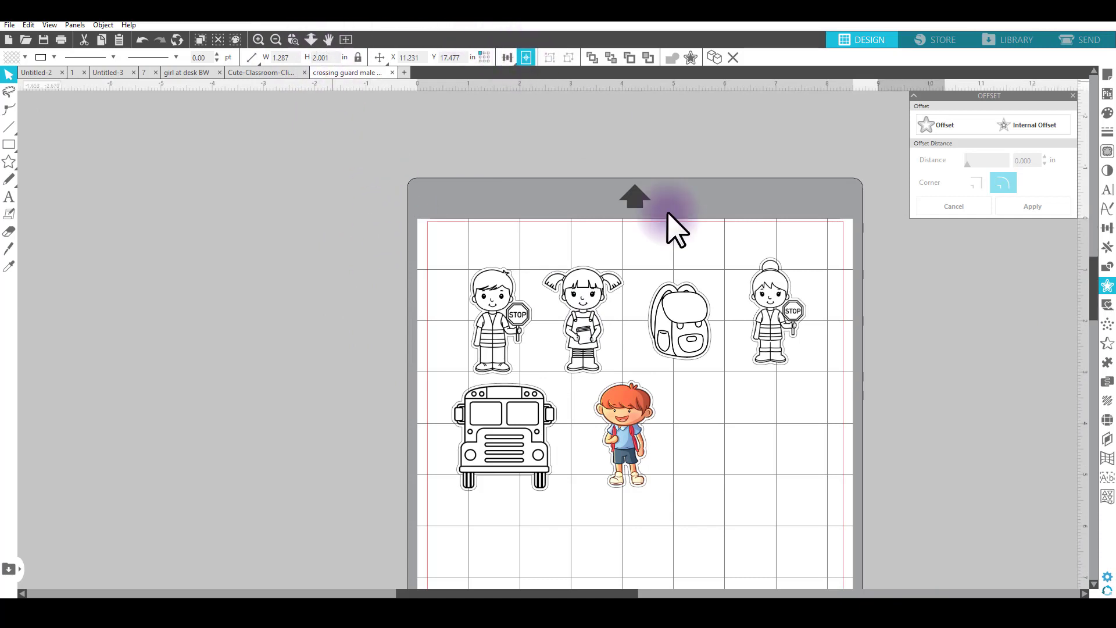
Step: Move the paper clip beside the color boy, shrink it to about 1.36 in tall and add a rounded-corner offset
{"action": "left_click_drag", "start_coordinate": [639, 510], "coordinate": [729, 447]}
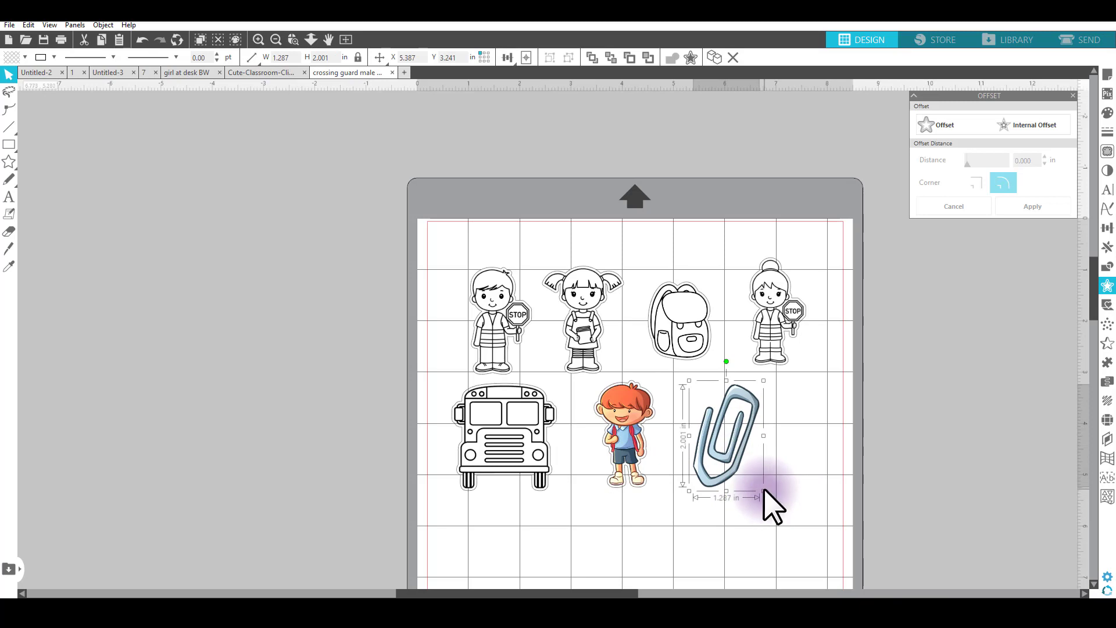
{"action": "left_click_drag", "start_coordinate": [766, 493], "coordinate": [743, 459]}
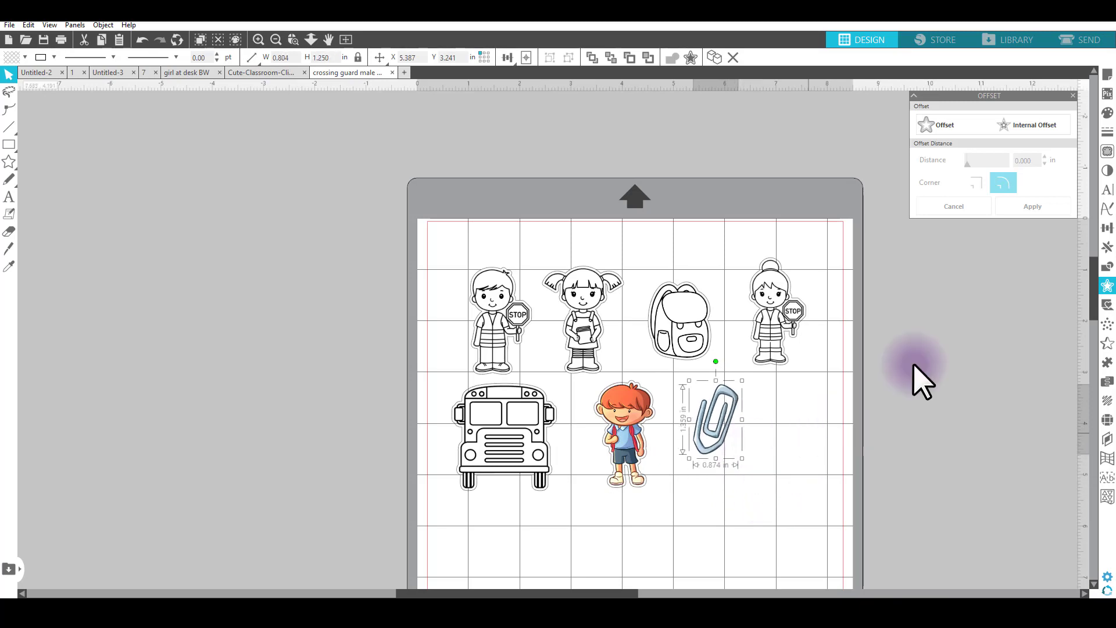
{"action": "left_click", "coordinate": [959, 125]}
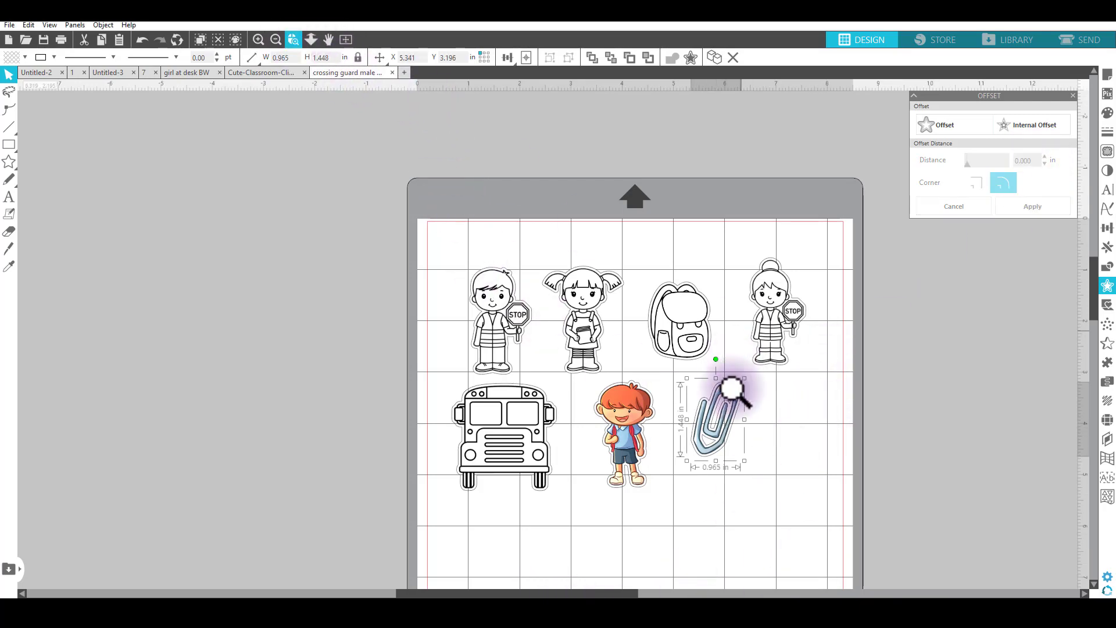
Step: Move the paper clip off its offset outline to examine the inner cut shapes, and undo the move
{"action": "left_click_drag", "start_coordinate": [651, 369], "coordinate": [796, 518]}
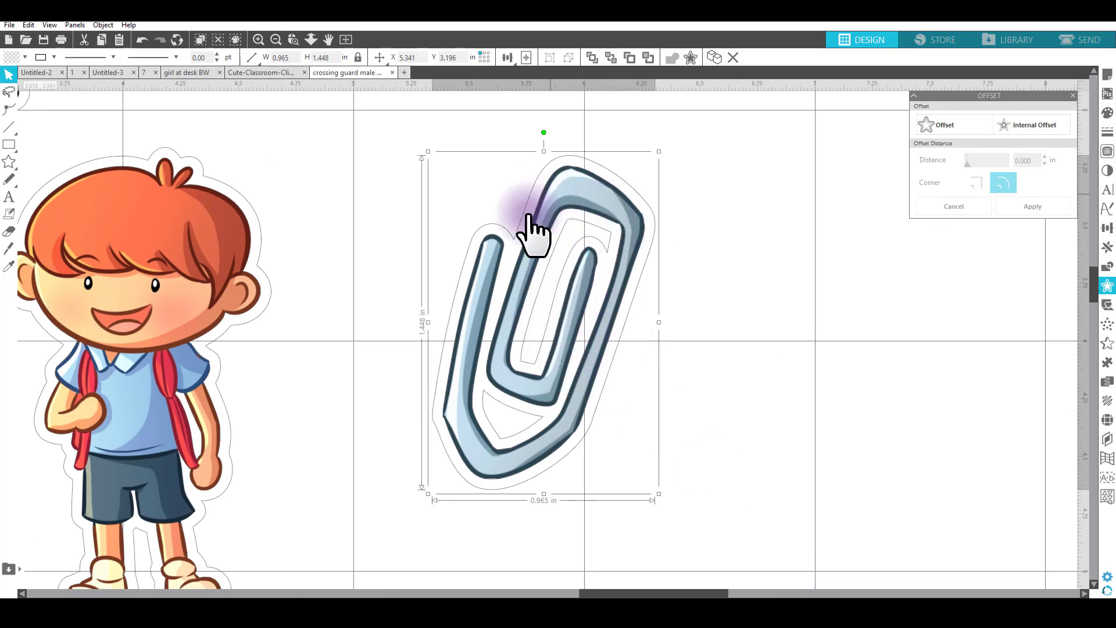
{"action": "left_click", "coordinate": [726, 224]}
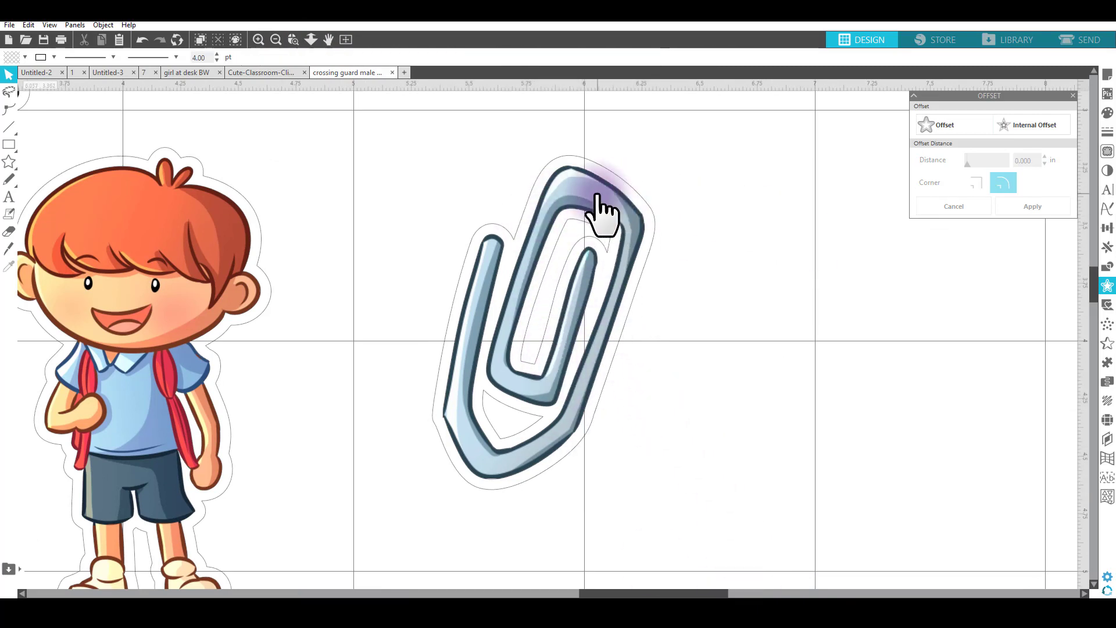
{"action": "left_click_drag", "start_coordinate": [598, 211], "coordinate": [836, 283]}
{"action": "left_click", "coordinate": [563, 260]}
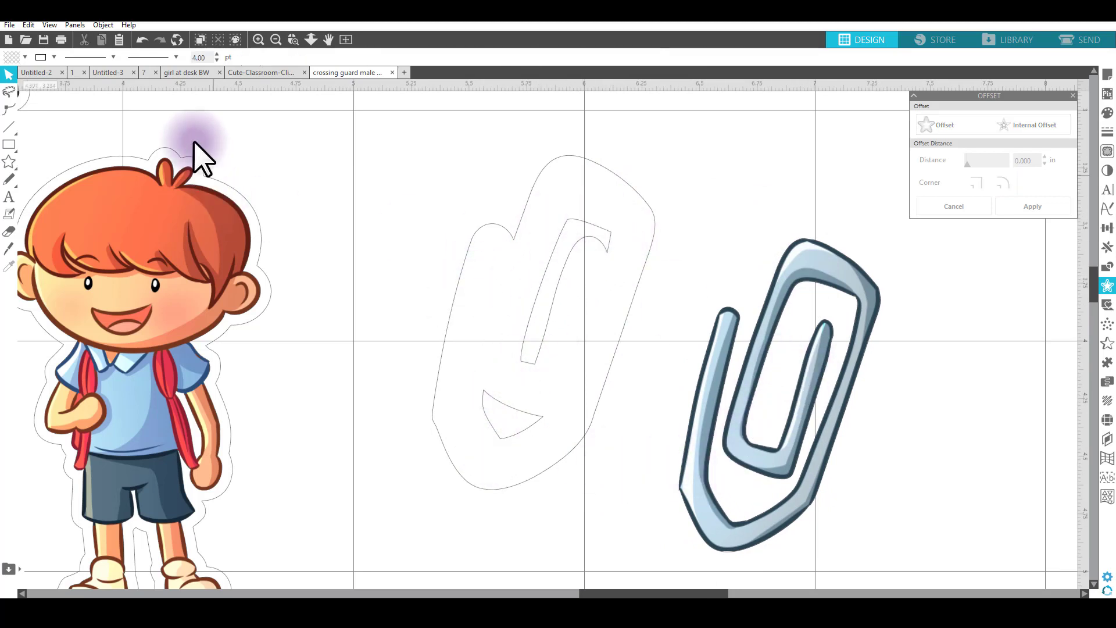
{"action": "left_click", "coordinate": [142, 40]}
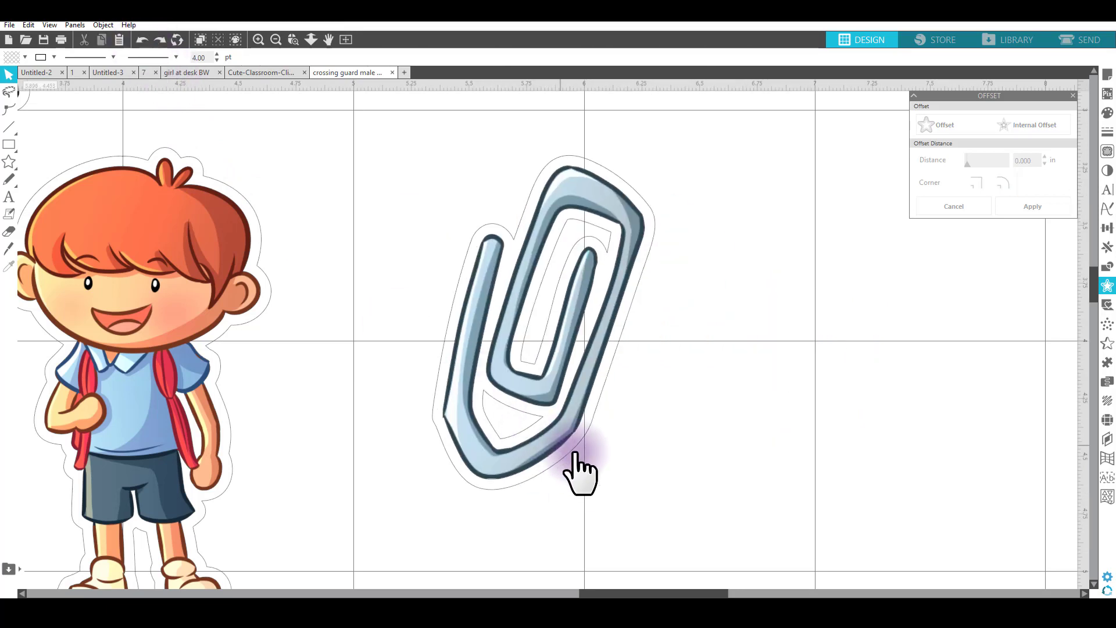
Step: Try to fill the paper clip's offset with white and release its compound path
{"action": "left_click", "coordinate": [567, 169]}
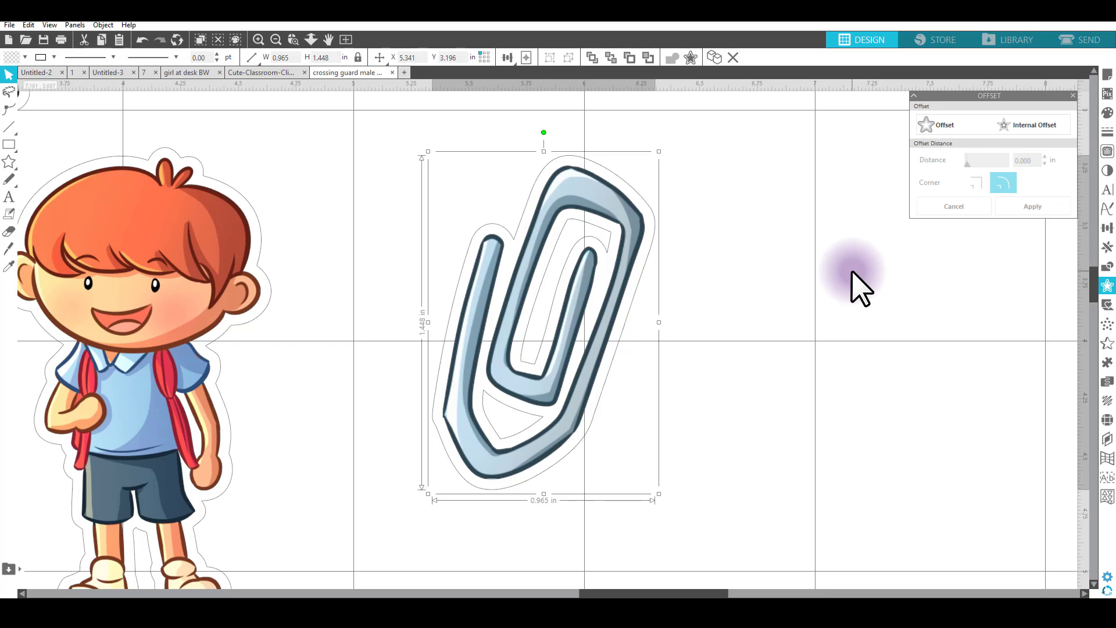
{"action": "left_click", "coordinate": [13, 58]}
{"action": "left_click", "coordinate": [13, 74]}
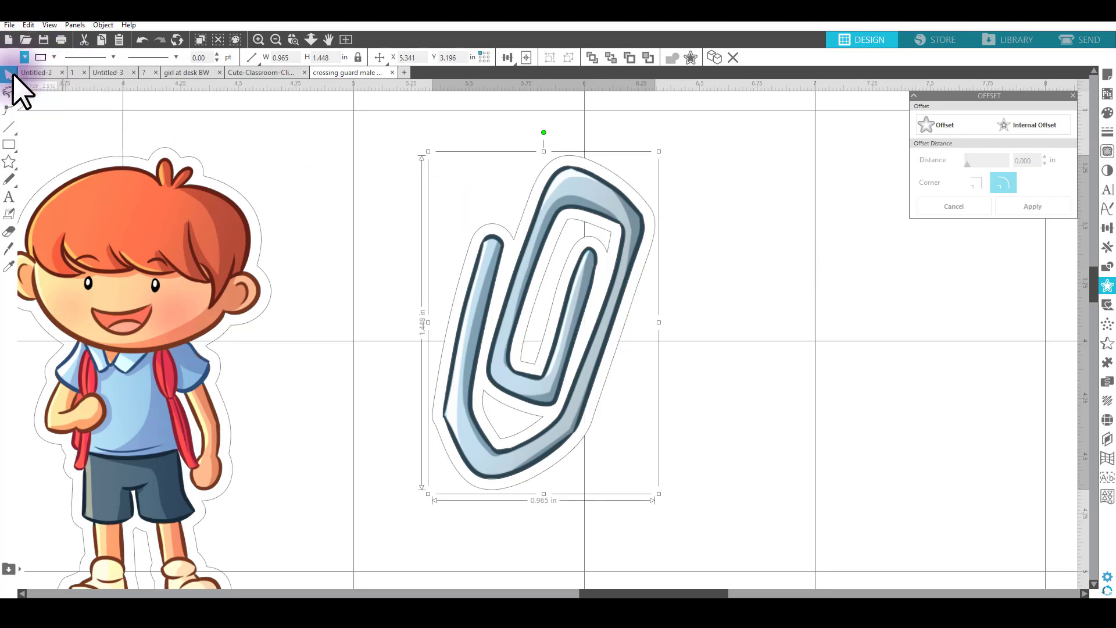
{"action": "left_click", "coordinate": [103, 25]}
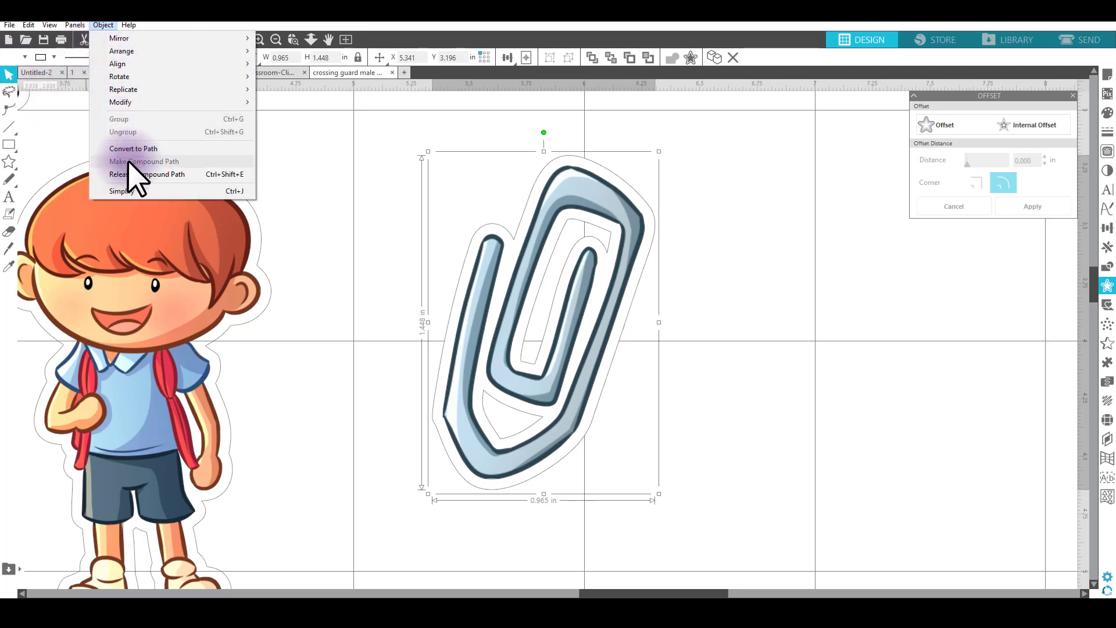
{"action": "left_click", "coordinate": [135, 175]}
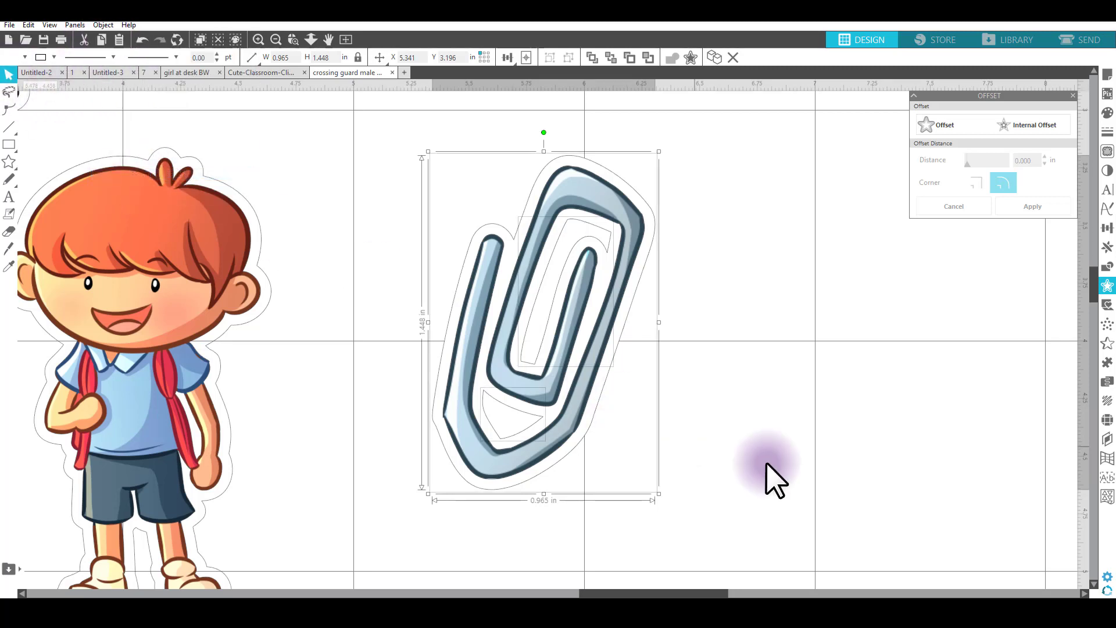
{"action": "left_click", "coordinate": [852, 427]}
Step: With the paper clip moved aside, release the offset's compound path and weld its pieces into a single solid outline
{"action": "left_click_drag", "start_coordinate": [636, 229], "coordinate": [994, 255]}
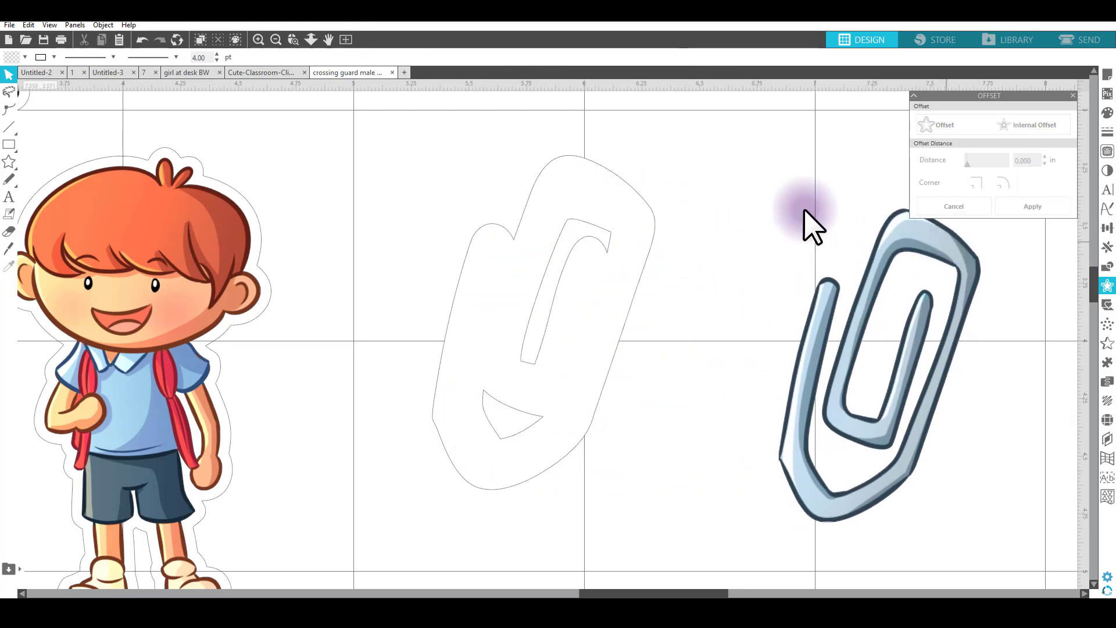
{"action": "left_click", "coordinate": [591, 198]}
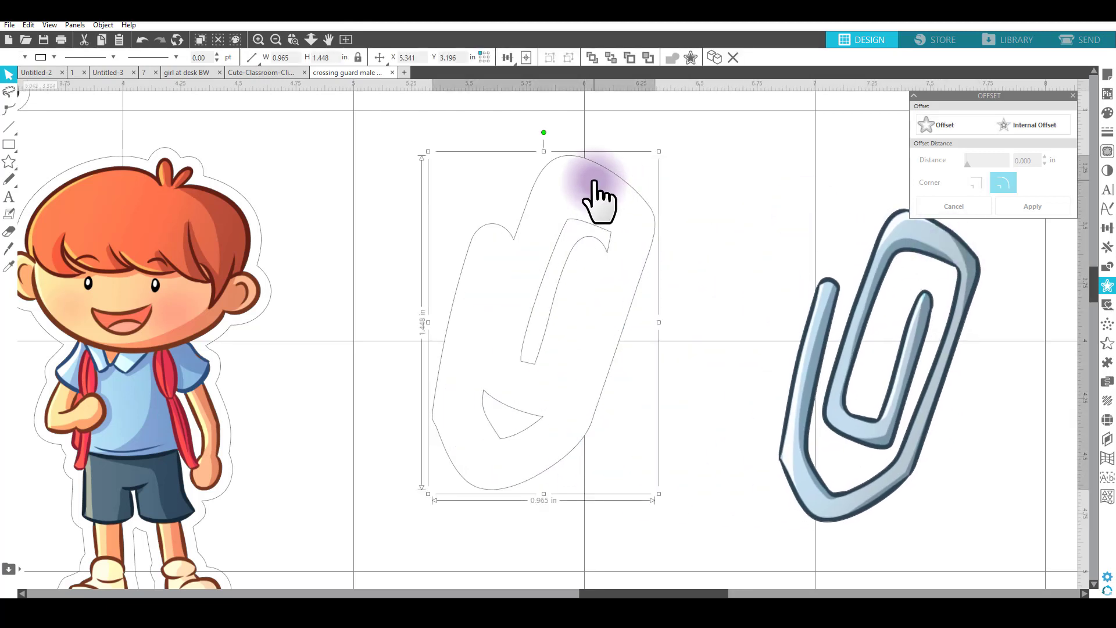
{"action": "left_click", "coordinate": [103, 25]}
{"action": "left_click", "coordinate": [135, 174]}
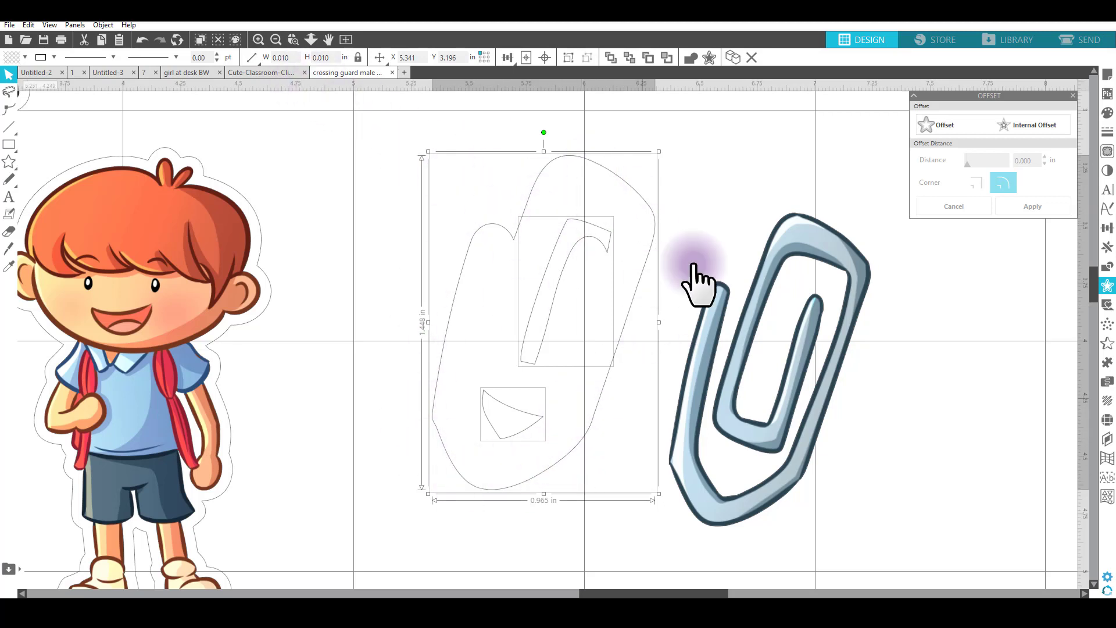
{"action": "left_click", "coordinate": [695, 60]}
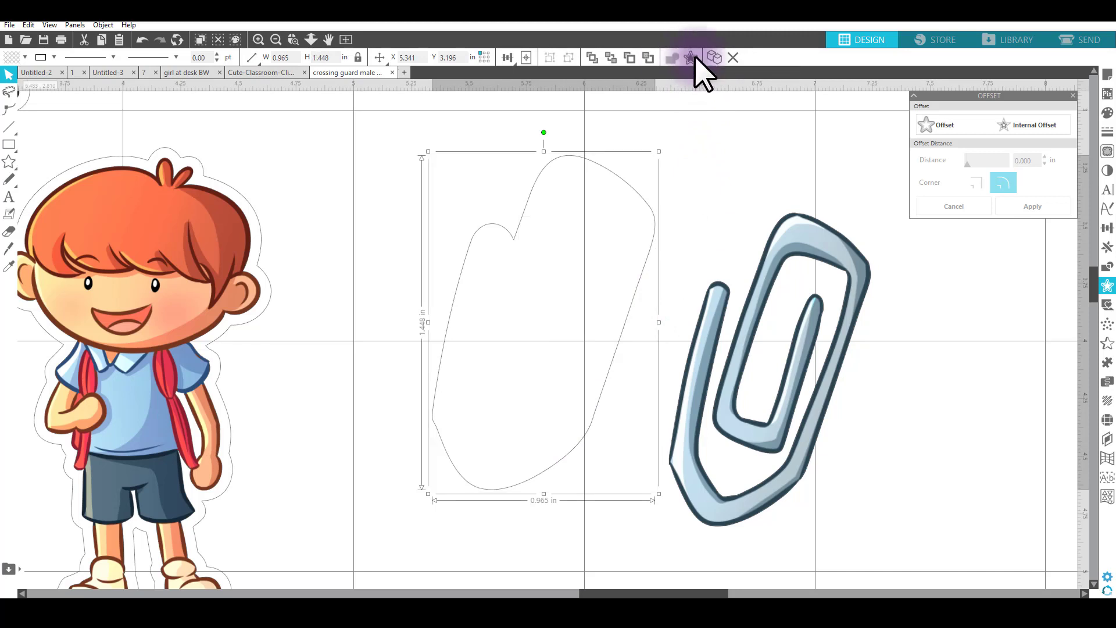
Step: Fill the solid outline with white and move the paper clip back onto it
{"action": "left_click", "coordinate": [8, 57]}
{"action": "left_click", "coordinate": [652, 343]}
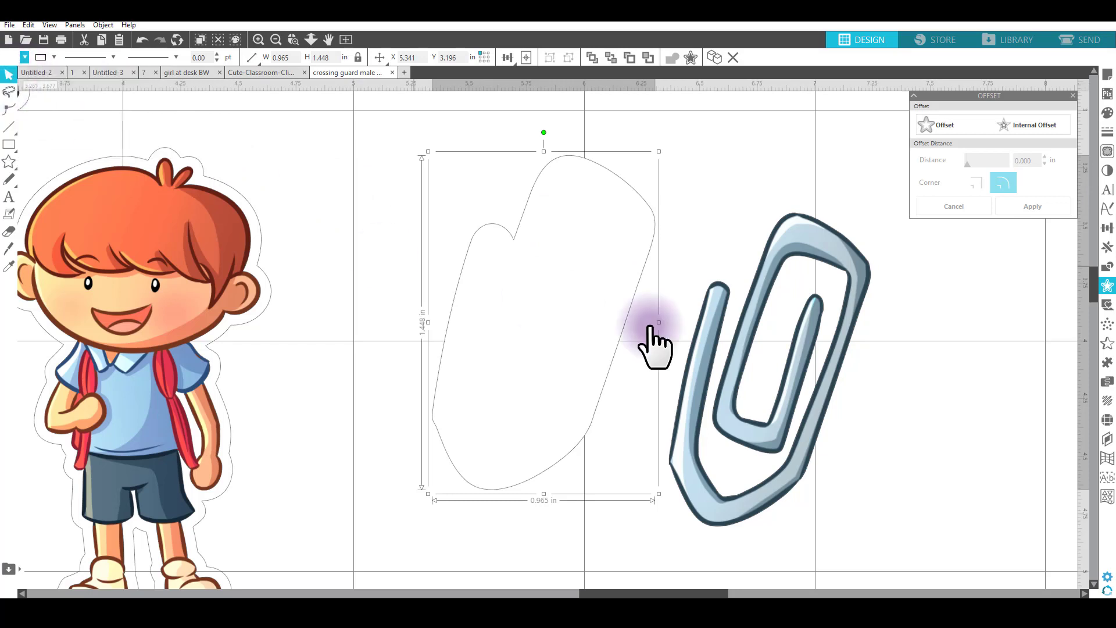
{"action": "left_click_drag", "start_coordinate": [756, 449], "coordinate": [524, 385]}
Step: Group the paper clip with its outline and move the group against the color boy, at about X 4.424, Y 3.280 in
{"action": "left_click_drag", "start_coordinate": [445, 216], "coordinate": [609, 367]}
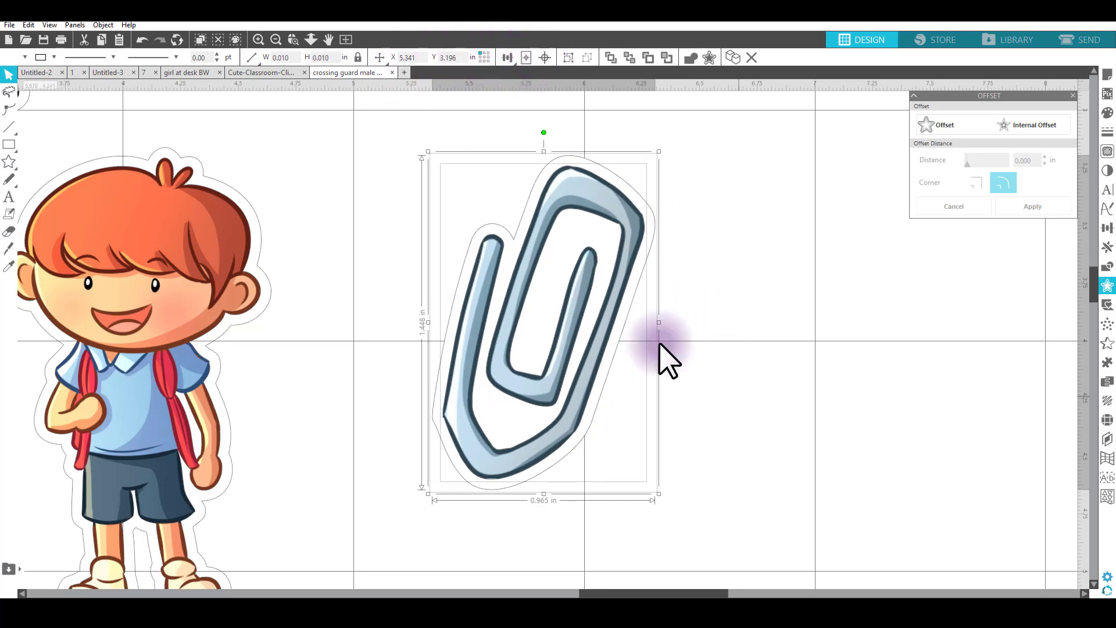
{"action": "right_click", "coordinate": [571, 265]}
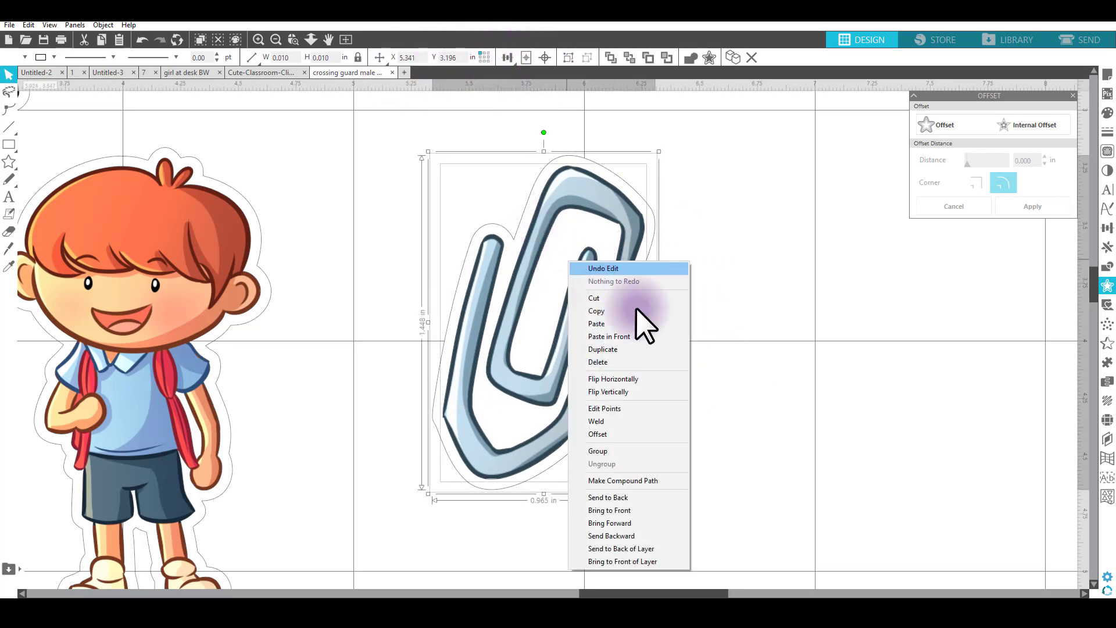
{"action": "left_click", "coordinate": [635, 453]}
{"action": "left_click_drag", "start_coordinate": [588, 299], "coordinate": [369, 306]}
Step: Merge a second copy of the KIK_SchoolBoys_PaperClip_COL image into the design
{"action": "left_click", "coordinate": [9, 25]}
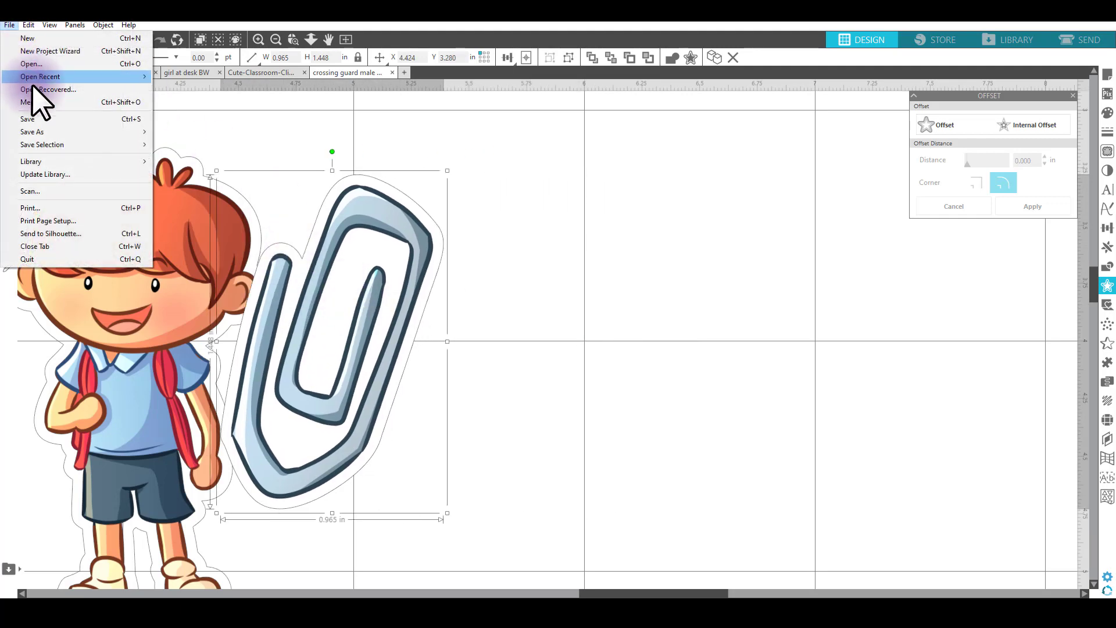
{"action": "left_click", "coordinate": [35, 102]}
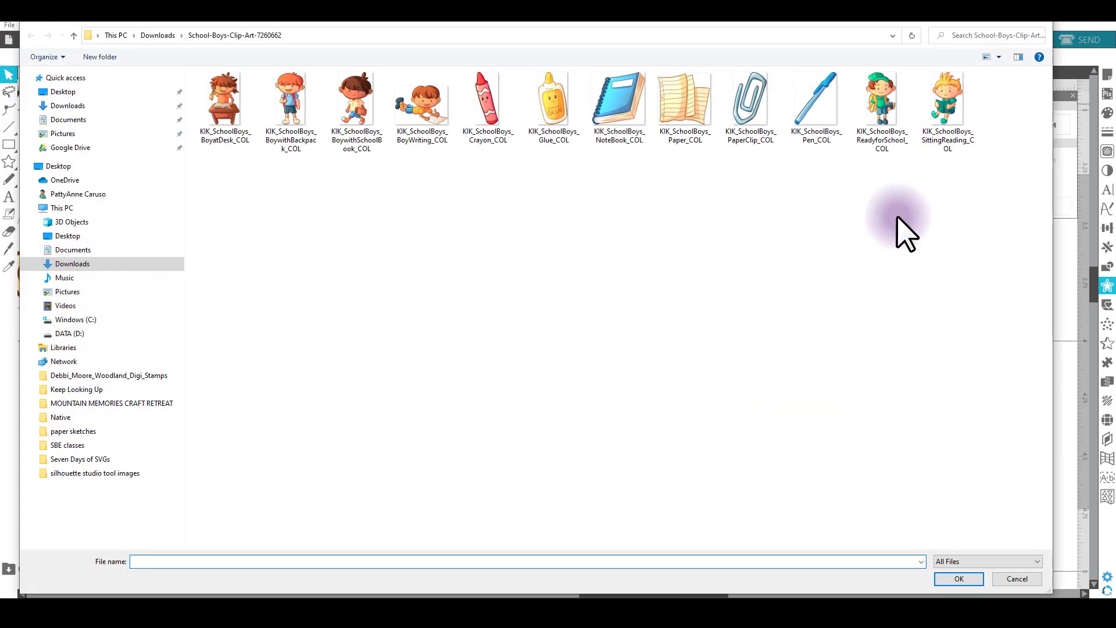
{"action": "double_click", "coordinate": [772, 106]}
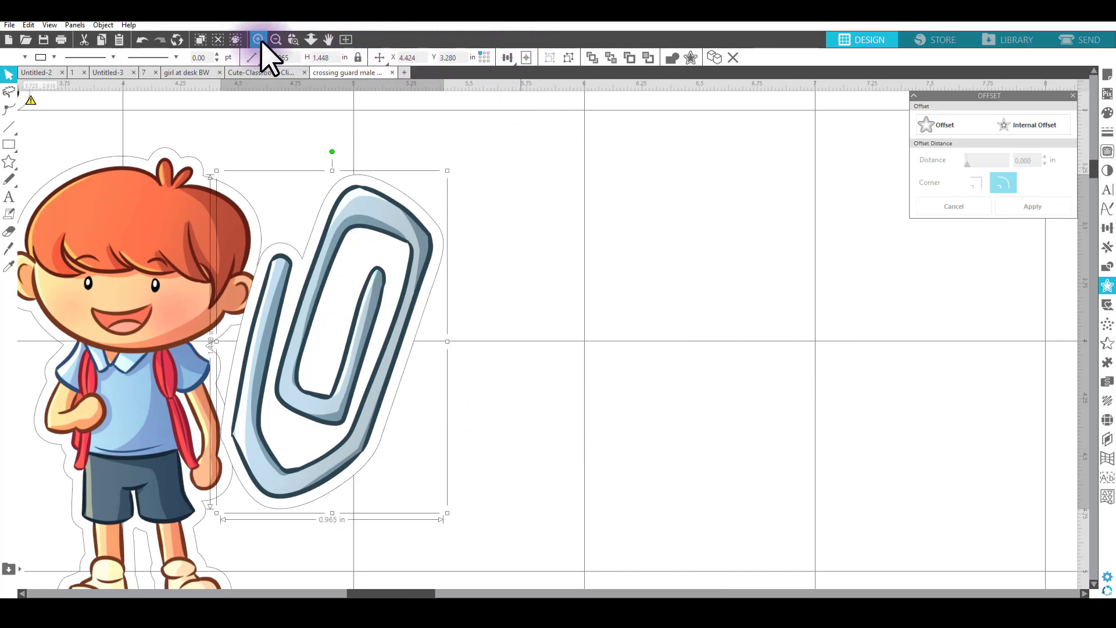
Step: Set the second paper clip's height to 2 in and center it on the page
{"action": "left_click", "coordinate": [277, 42]}
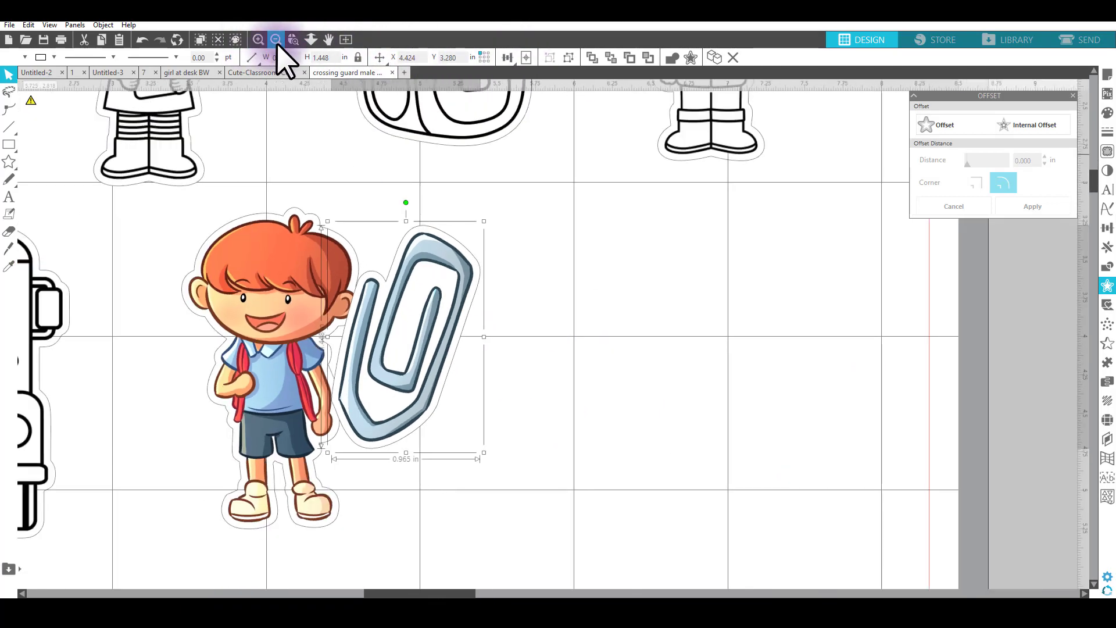
{"action": "left_click", "coordinate": [276, 42]}
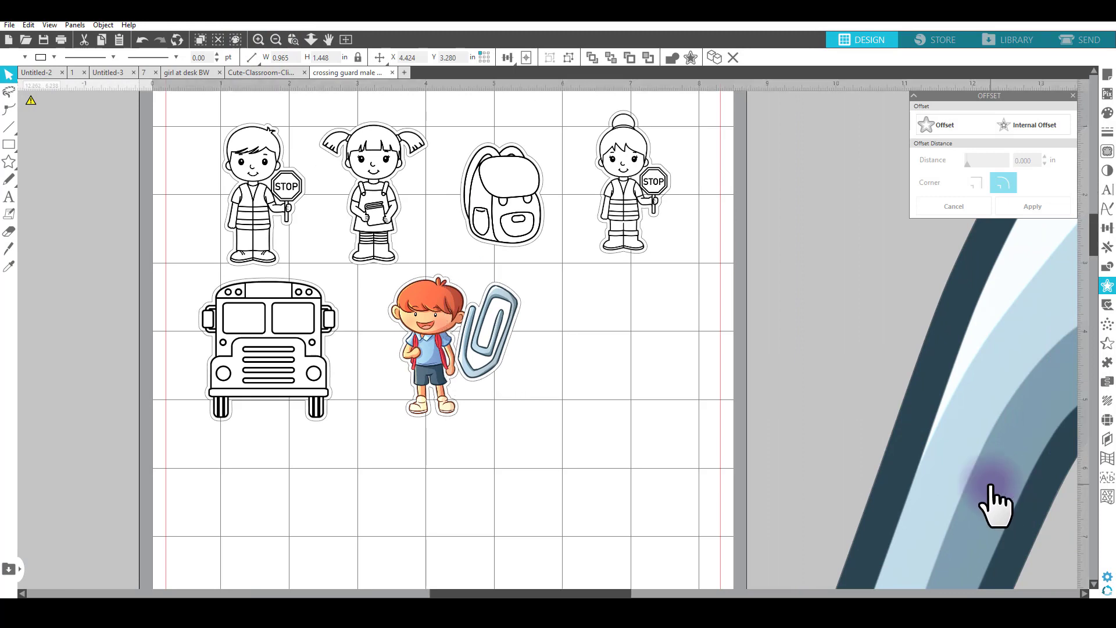
{"action": "left_click_drag", "start_coordinate": [991, 488], "coordinate": [942, 486]}
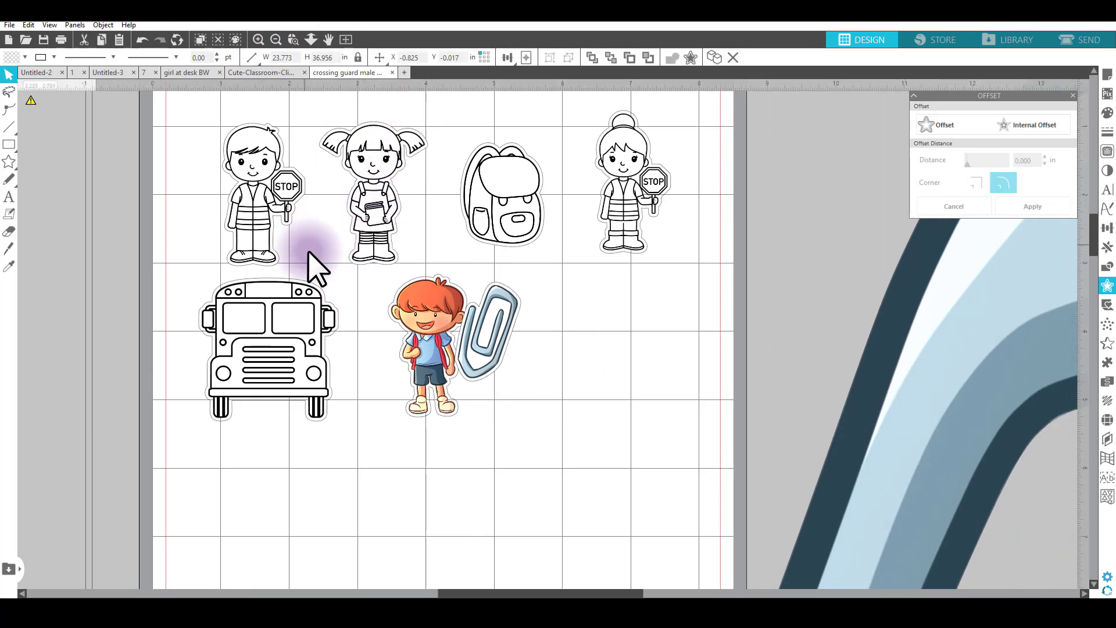
{"action": "left_click", "coordinate": [324, 57]}
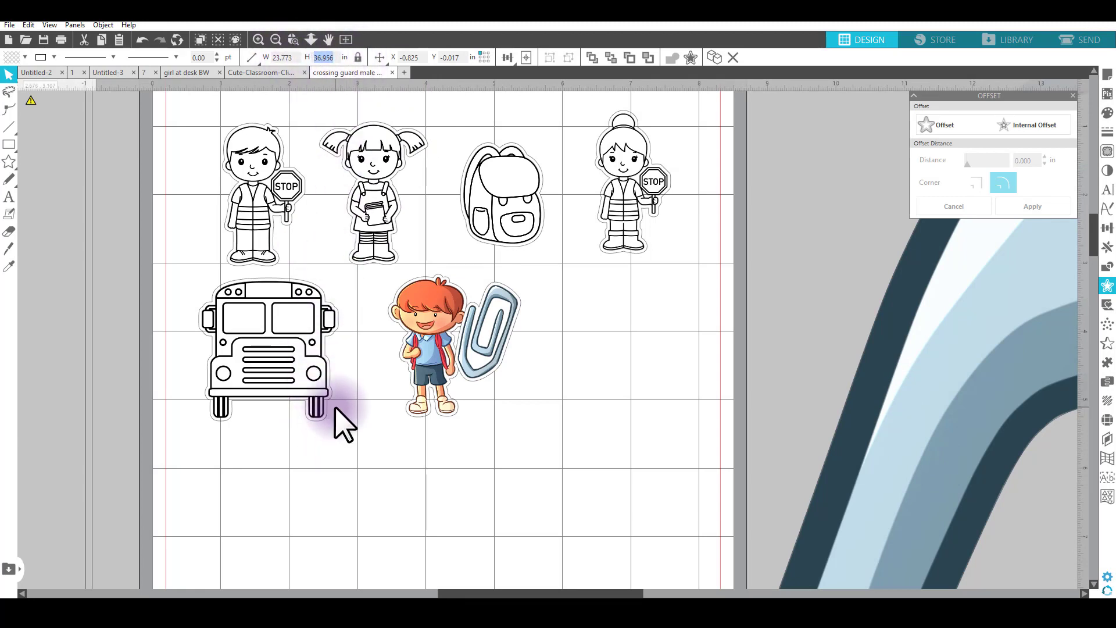
{"action": "key", "text": "Return"}
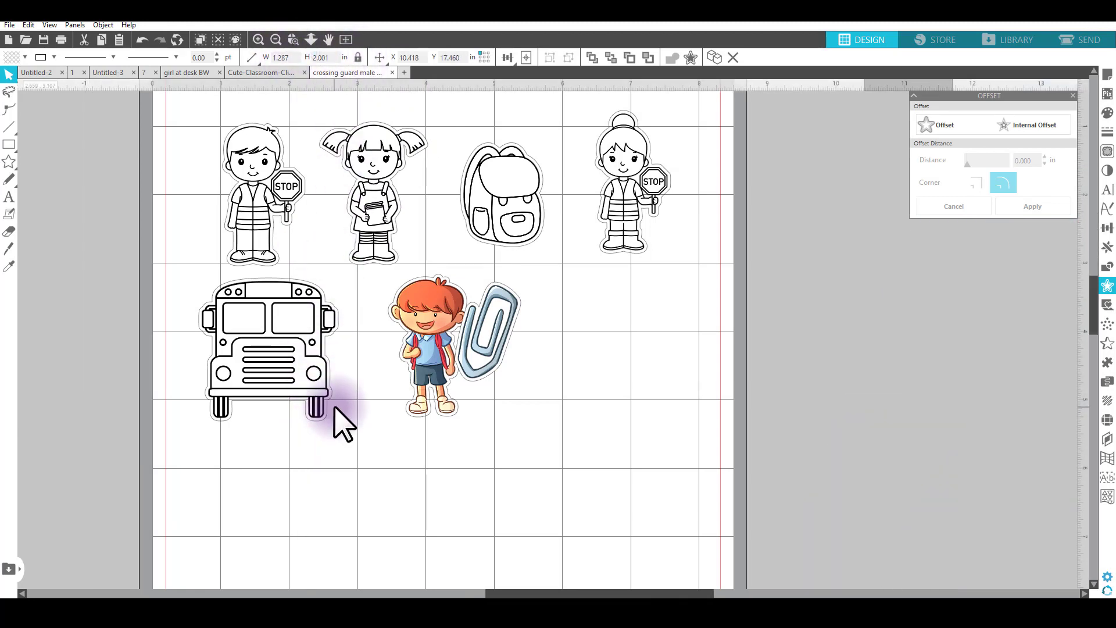
{"action": "left_click", "coordinate": [527, 58]}
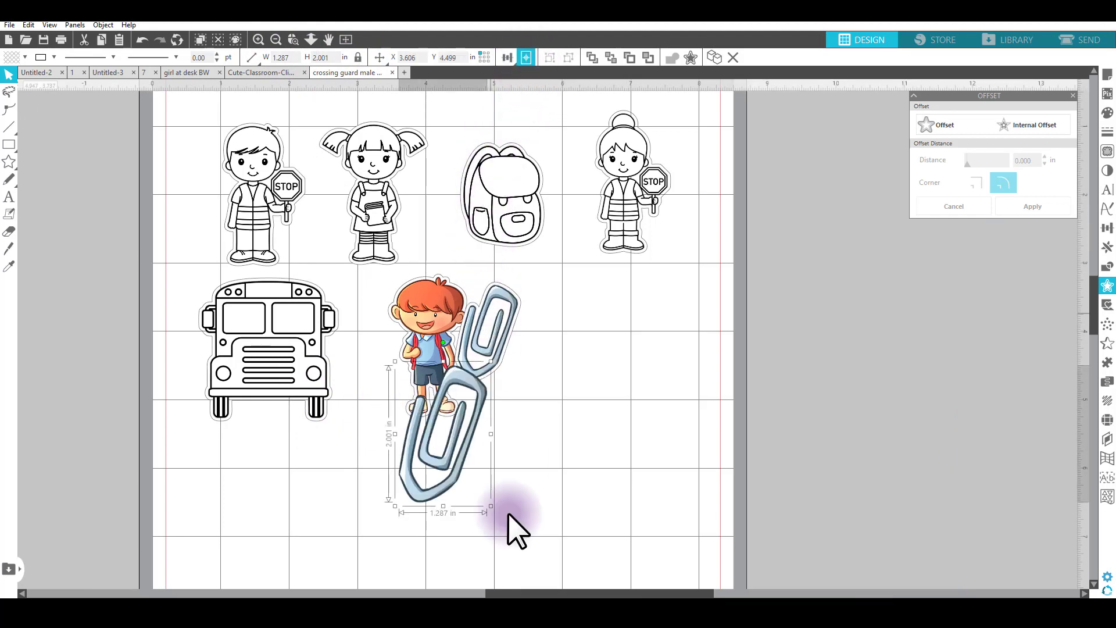
Step: Move the color boy closer to the bus and place the second paper clip, shrunk to about 0.743 × 1.155 in, beside the first
{"action": "left_click_drag", "start_coordinate": [440, 350], "coordinate": [407, 321]}
{"action": "left_click_drag", "start_coordinate": [453, 388], "coordinate": [620, 394]}
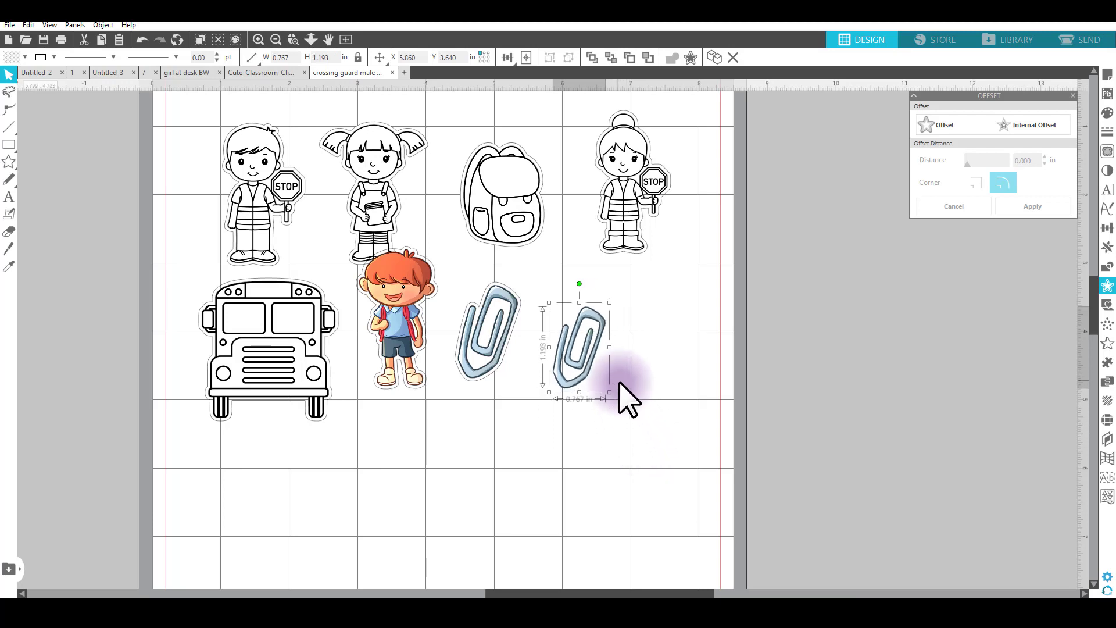
{"action": "left_click", "coordinate": [613, 504]}
{"action": "left_click_drag", "start_coordinate": [575, 323], "coordinate": [582, 301]}
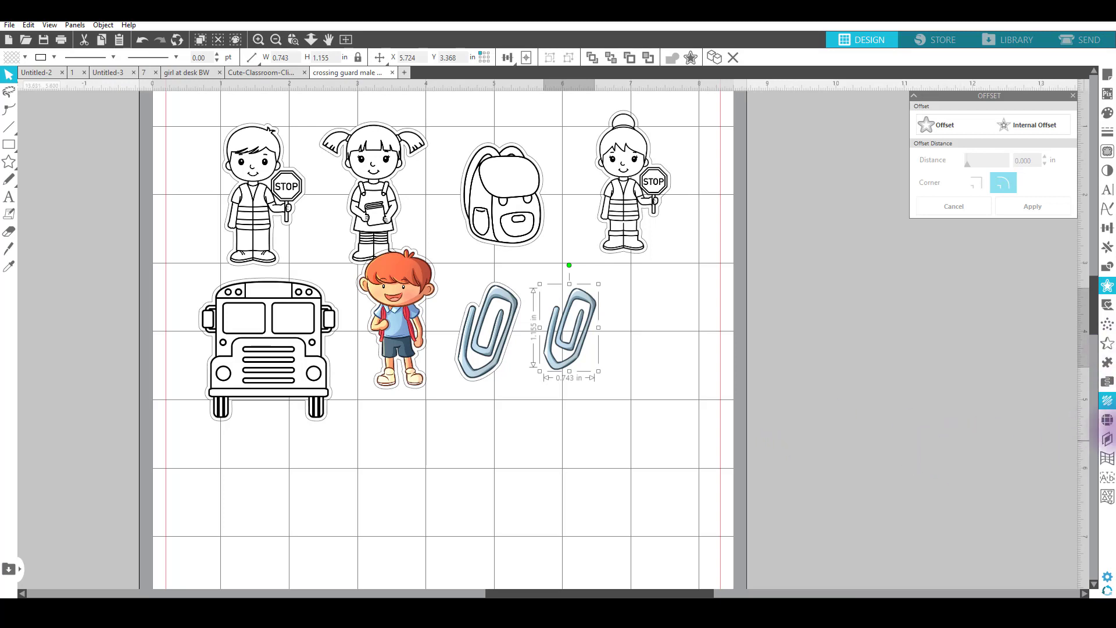
Step: Add a 0.045 in offset with rounded corners around the small paper clip
{"action": "left_click", "coordinate": [1110, 286]}
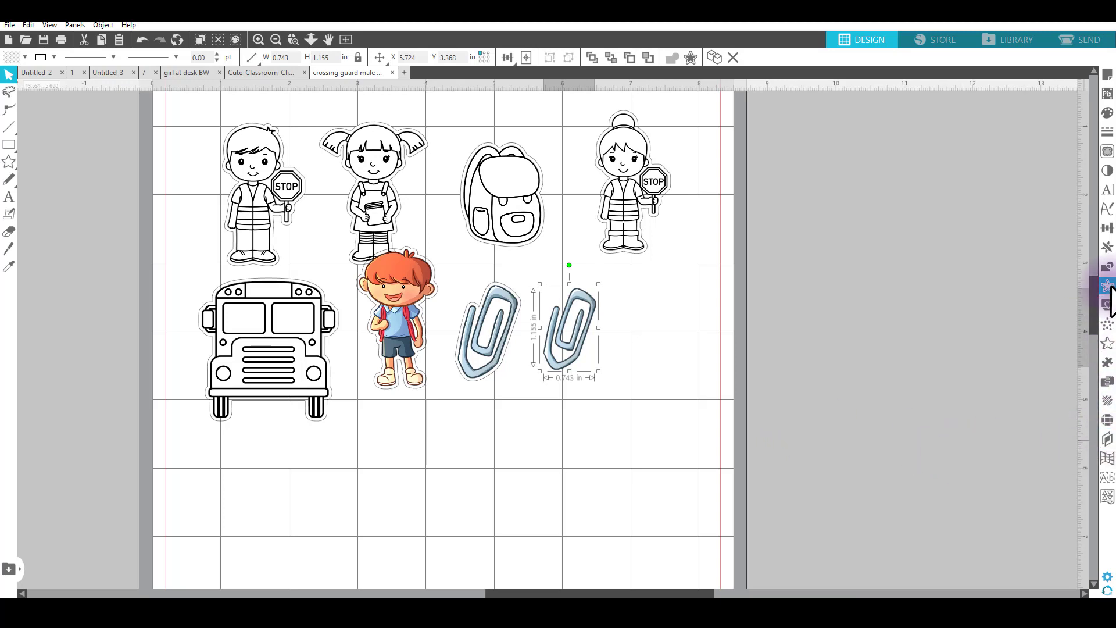
{"action": "left_click", "coordinate": [1108, 286]}
{"action": "left_click", "coordinate": [936, 125]}
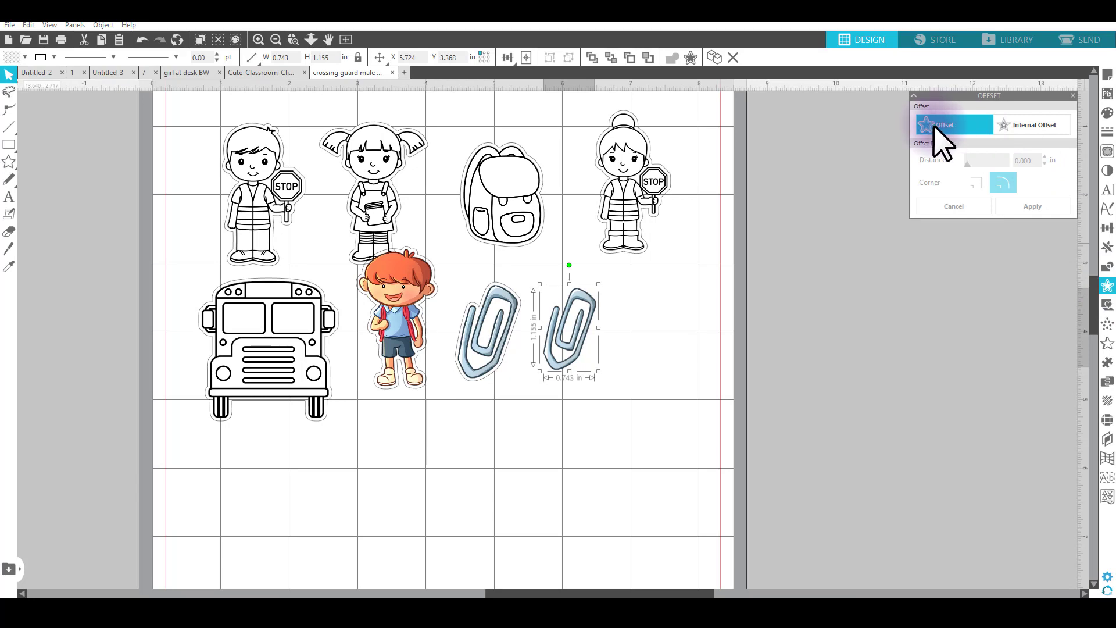
{"action": "left_click", "coordinate": [1038, 160]}
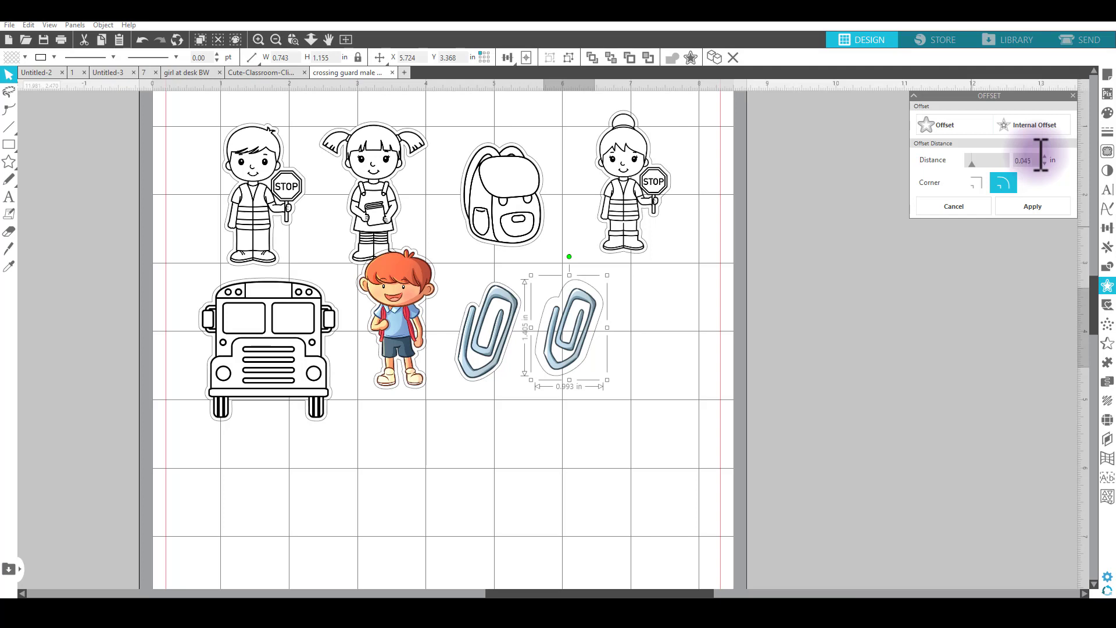
{"action": "key", "text": "Return"}
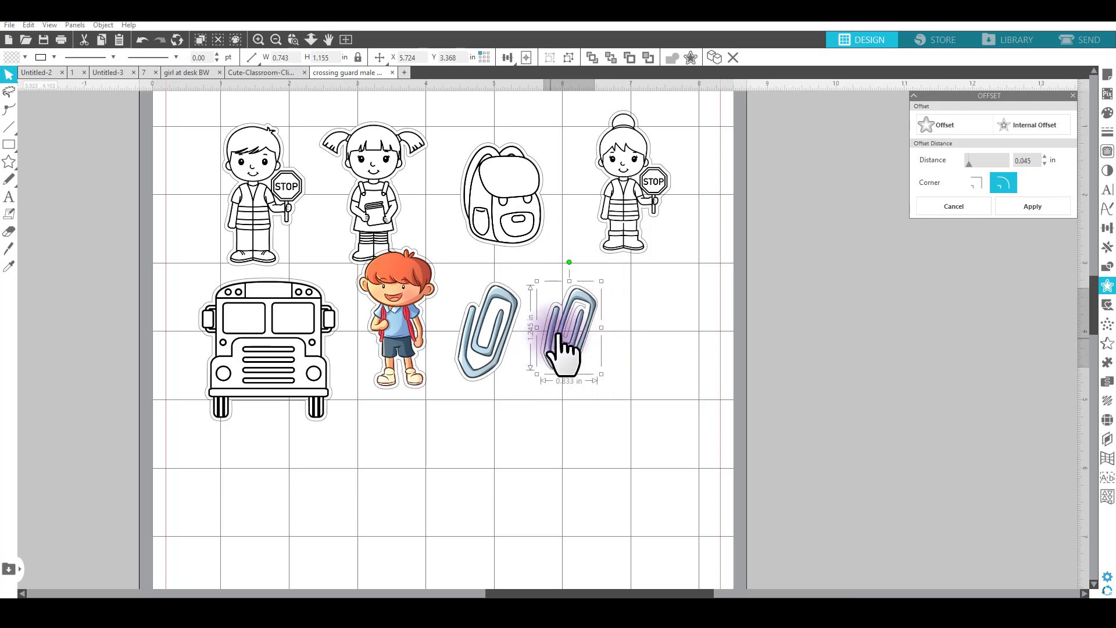
Step: Try yellow and light purple fills on the small paper clip's offset outline
{"action": "scroll", "coordinate": [567, 354], "scroll_direction": "up", "scroll_amount": 2}
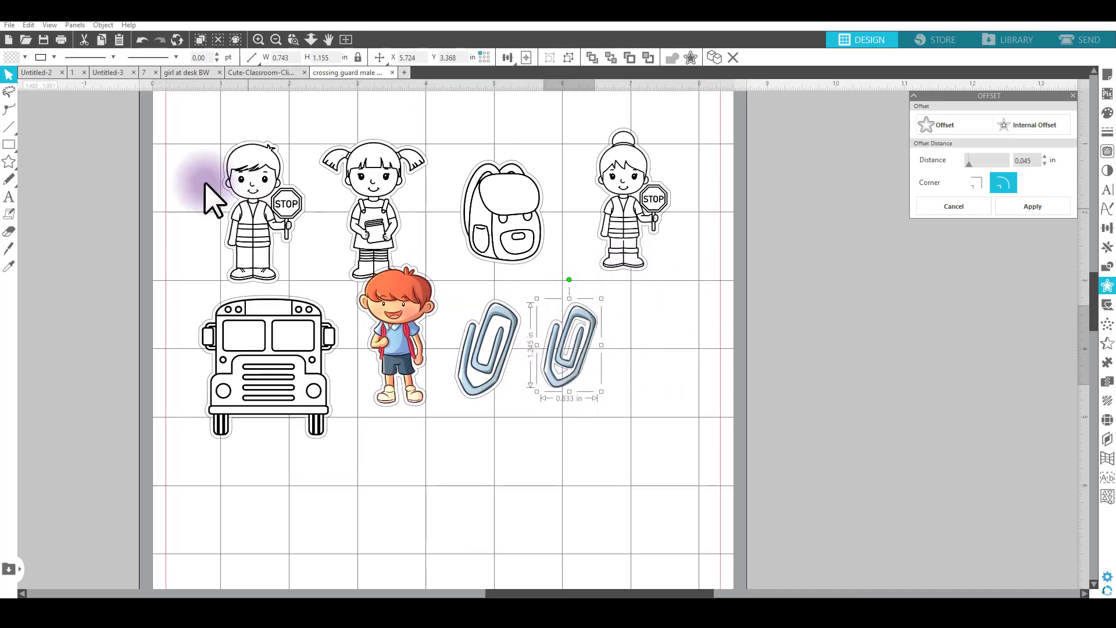
{"action": "left_click", "coordinate": [8, 58]}
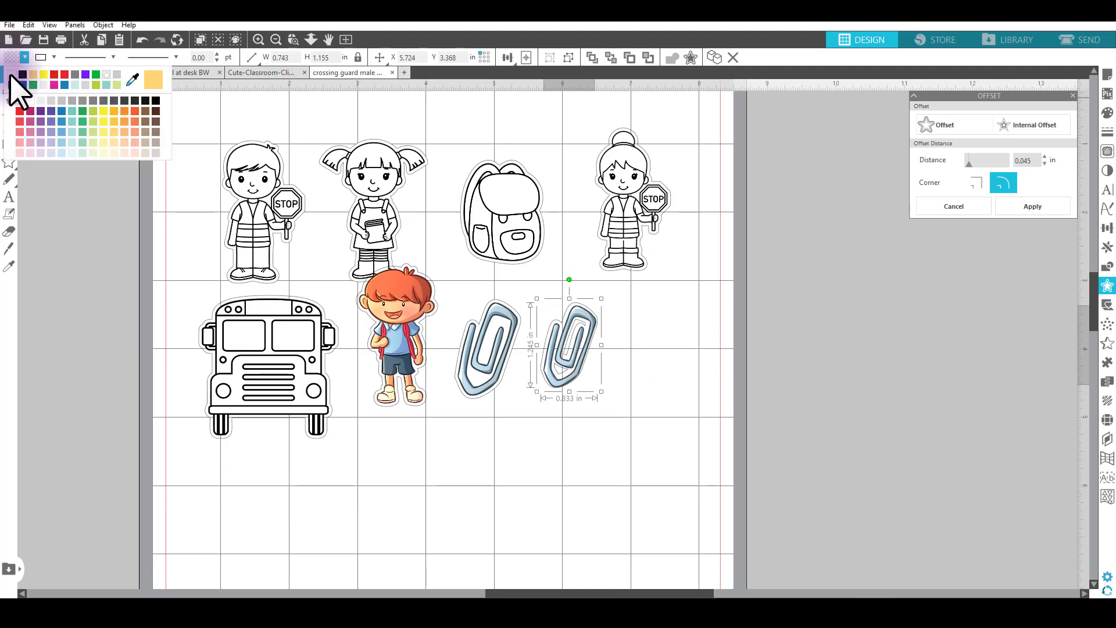
{"action": "left_click", "coordinate": [44, 75]}
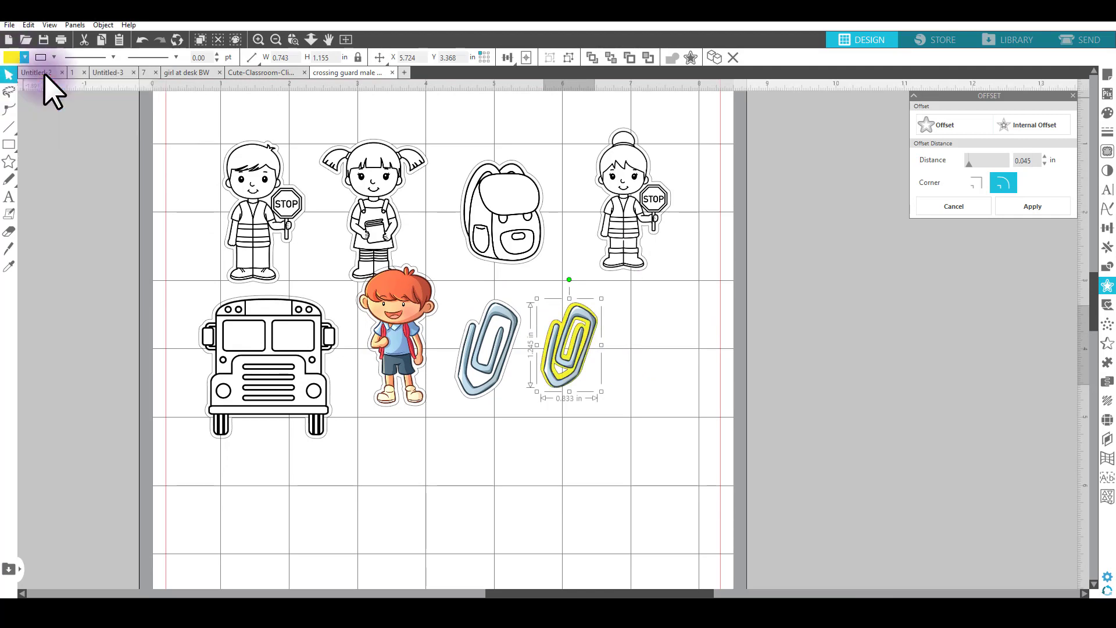
{"action": "left_click", "coordinate": [9, 58]}
{"action": "left_click", "coordinate": [49, 129]}
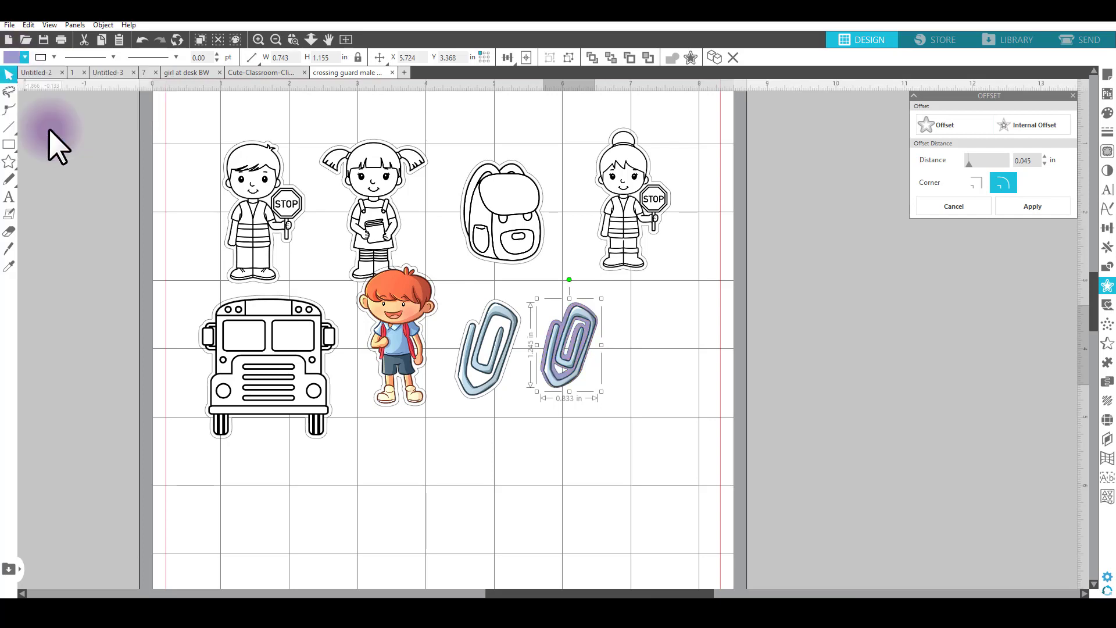
Step: Fill the small paper clip's offset with white and weld its pieces into one solid outline
{"action": "left_click", "coordinate": [12, 59]}
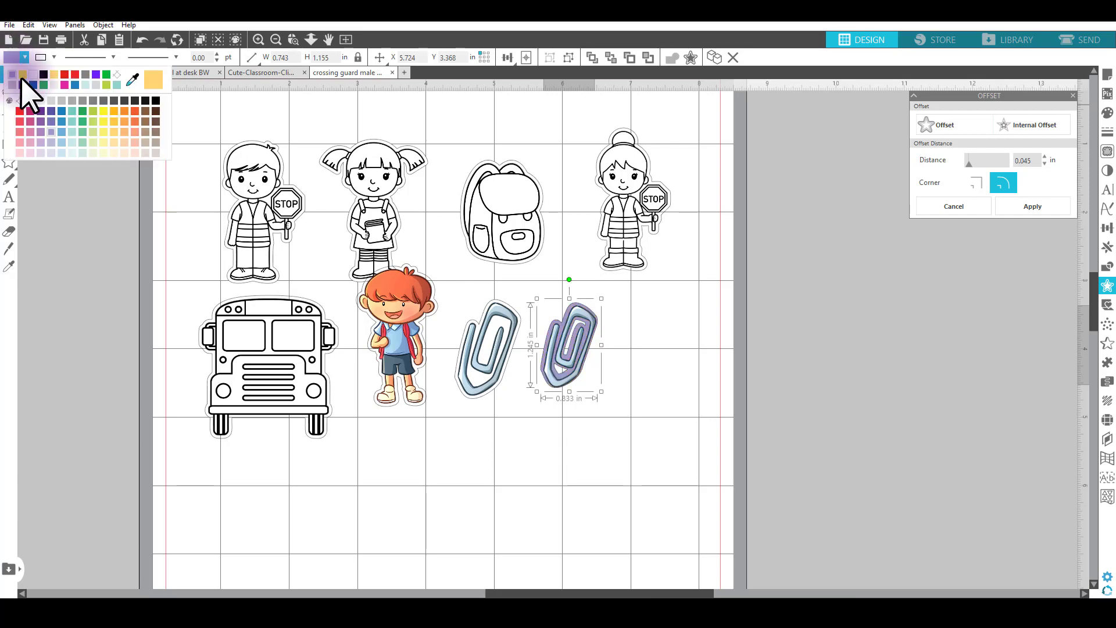
{"action": "left_click", "coordinate": [35, 75]}
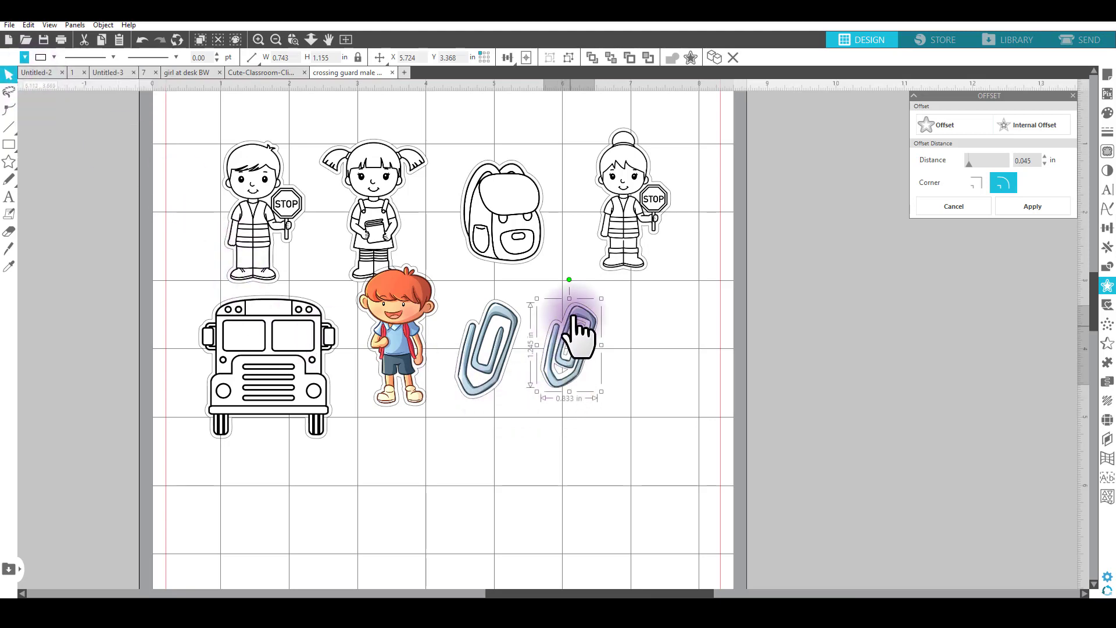
{"action": "left_click", "coordinate": [293, 39]}
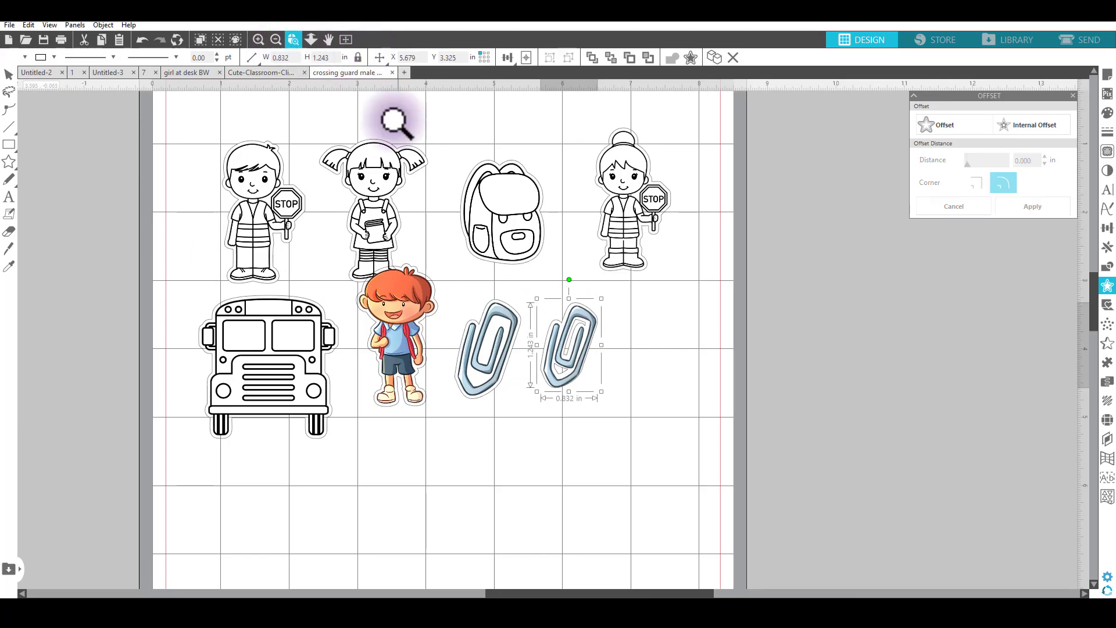
{"action": "left_click_drag", "start_coordinate": [503, 274], "coordinate": [675, 482]}
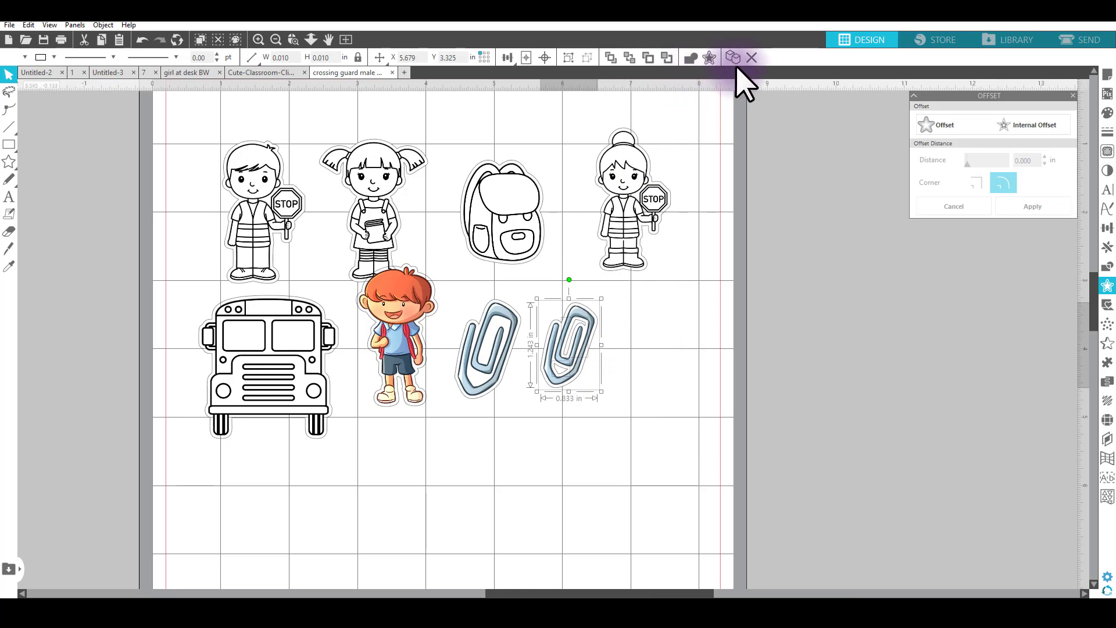
{"action": "left_click", "coordinate": [693, 58]}
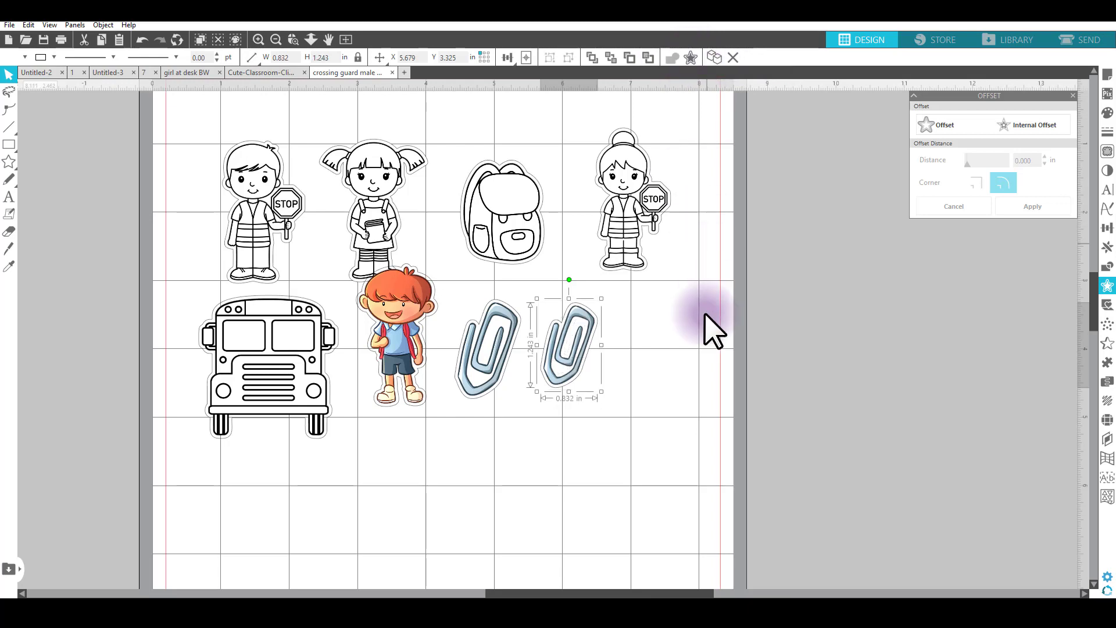
Step: Group the small paper clip with its outline and move the group up beside the first paper clip, at about X 5.637, Y 2.857 in
{"action": "left_click_drag", "start_coordinate": [602, 419], "coordinate": [550, 361]}
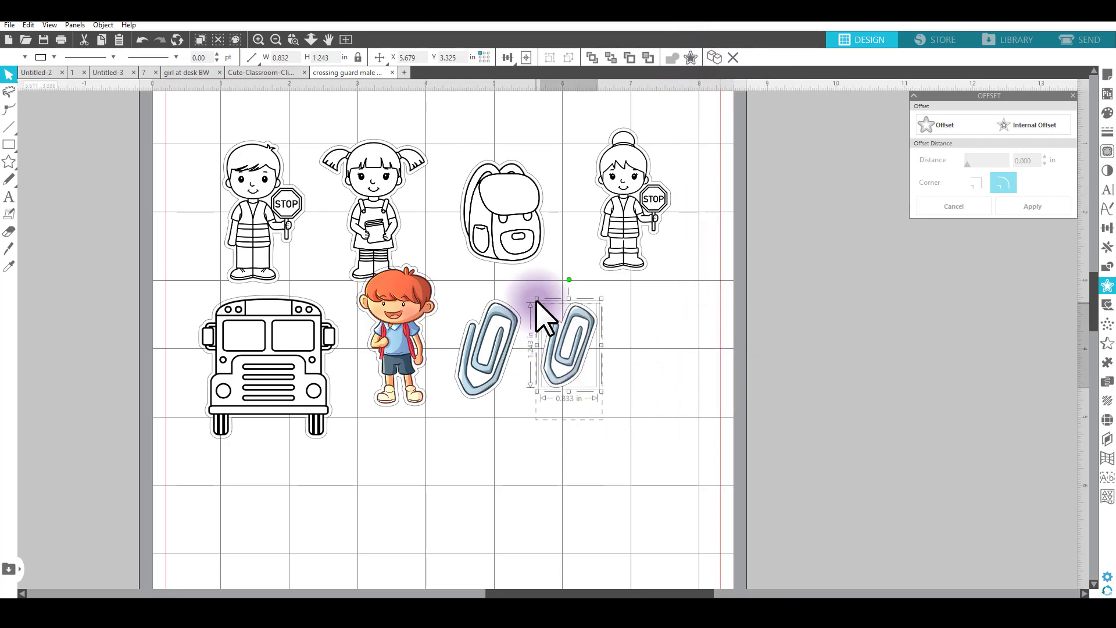
{"action": "right_click", "coordinate": [583, 361]}
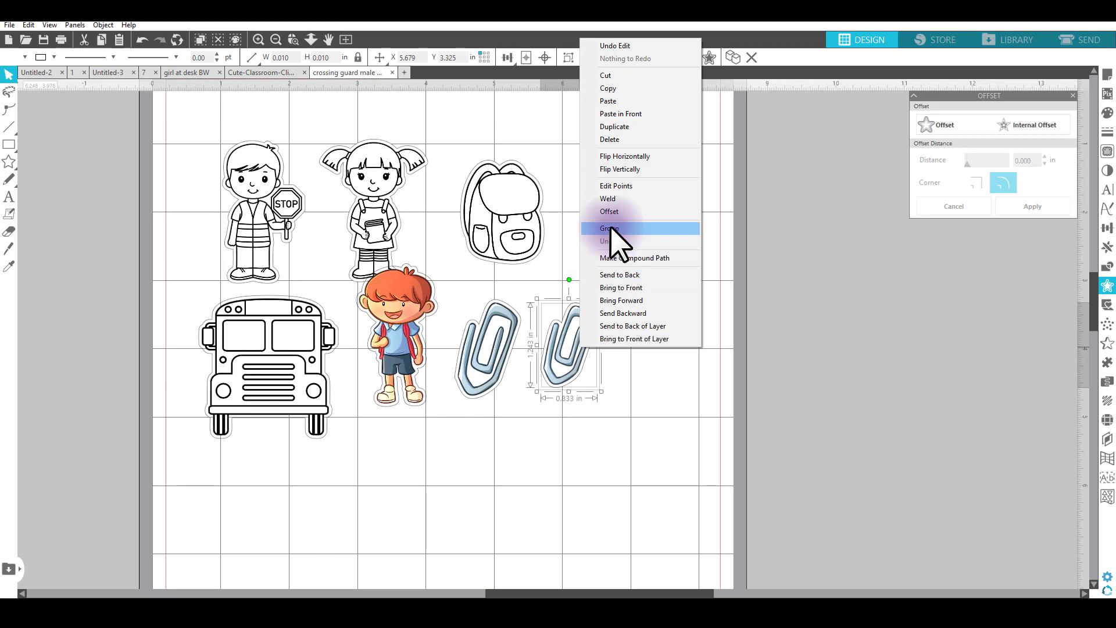
{"action": "left_click", "coordinate": [629, 388]}
{"action": "left_click_drag", "start_coordinate": [623, 396], "coordinate": [536, 296]}
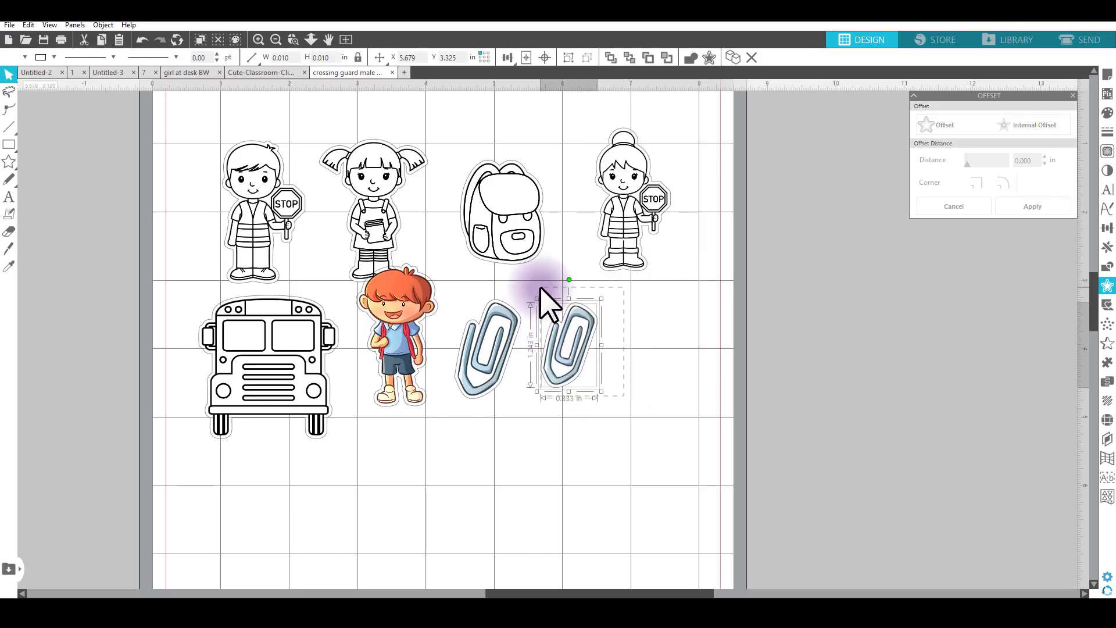
{"action": "left_click", "coordinate": [578, 363]}
{"action": "right_click", "coordinate": [578, 357]}
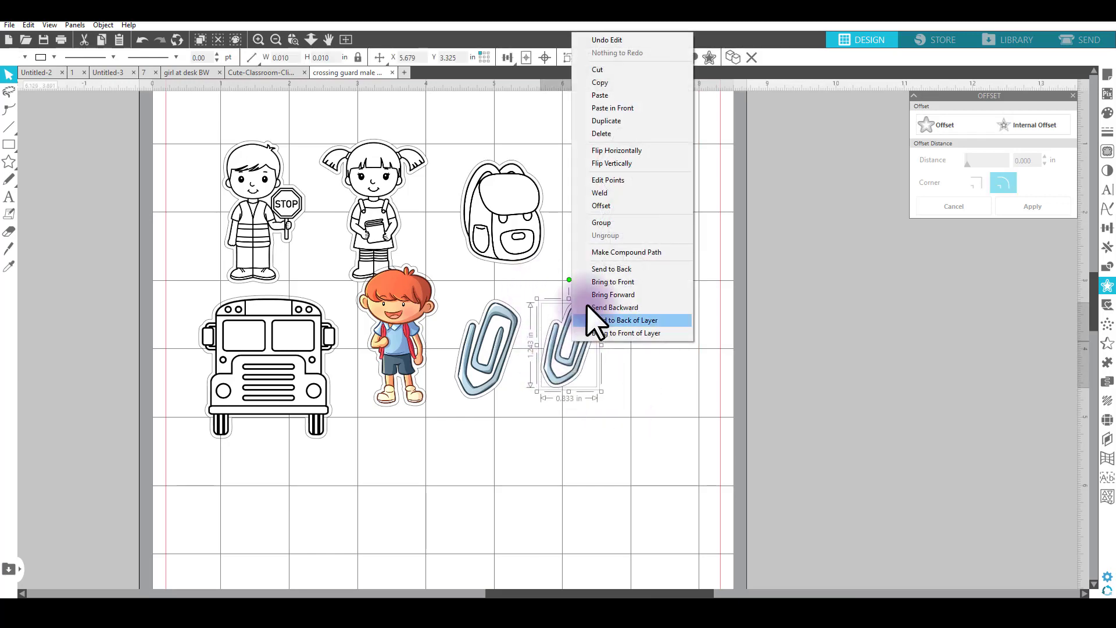
{"action": "left_click", "coordinate": [605, 222]}
{"action": "left_click_drag", "start_coordinate": [585, 369], "coordinate": [721, 368]}
{"action": "left_click_drag", "start_coordinate": [797, 361], "coordinate": [598, 361]}
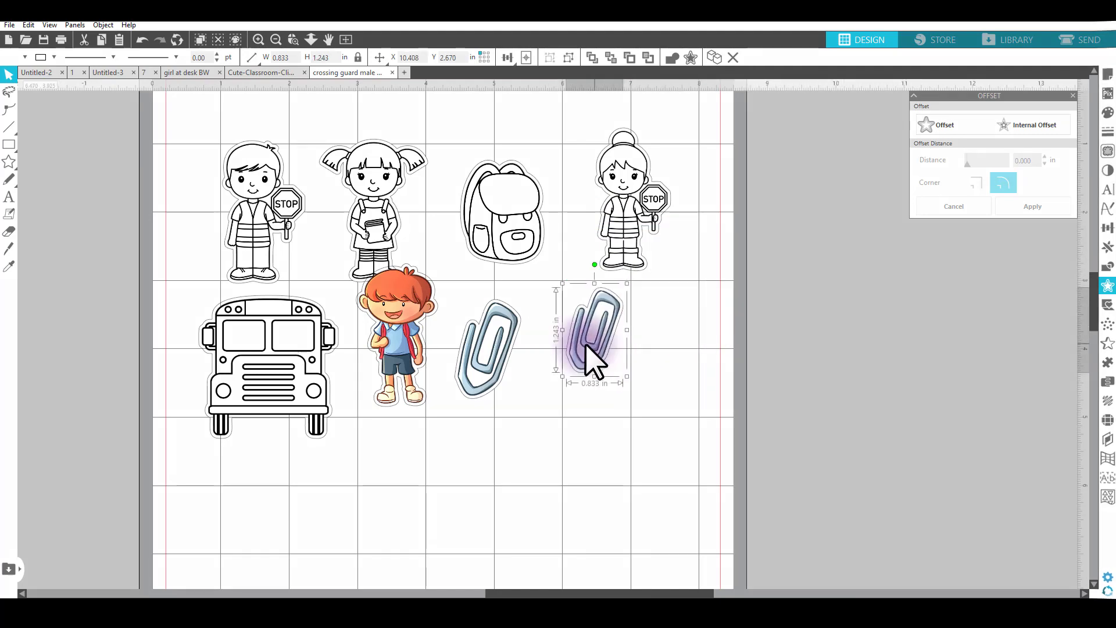
{"action": "left_click_drag", "start_coordinate": [598, 361], "coordinate": [578, 343]}
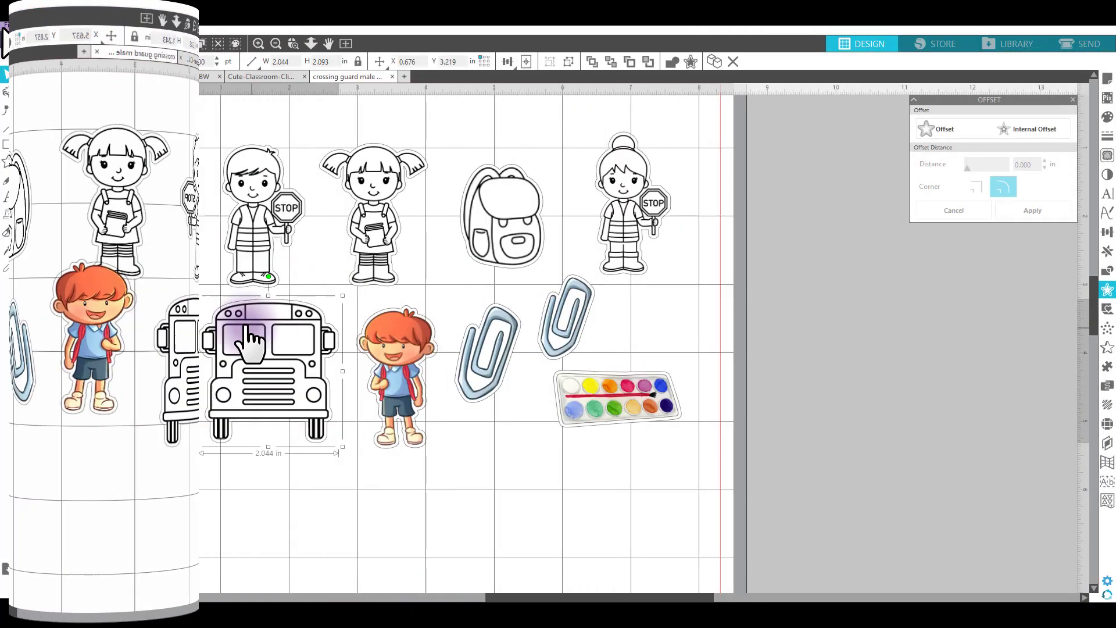
Step: Move the school bus sticker down slightly, to about X 0.701, Y 3.321 in
{"action": "left_click", "coordinate": [229, 342]}
{"action": "left_click_drag", "start_coordinate": [229, 342], "coordinate": [245, 330]}
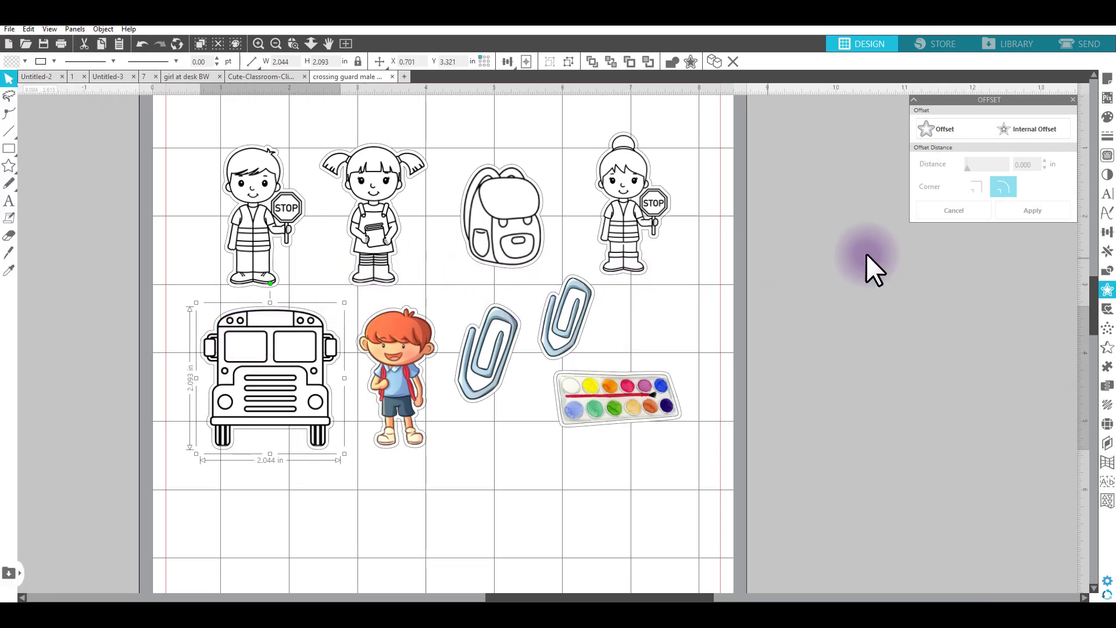
Step: Turn on the registration marks for the page
{"action": "scroll", "coordinate": [793, 427], "scroll_direction": "up", "scroll_amount": 3}
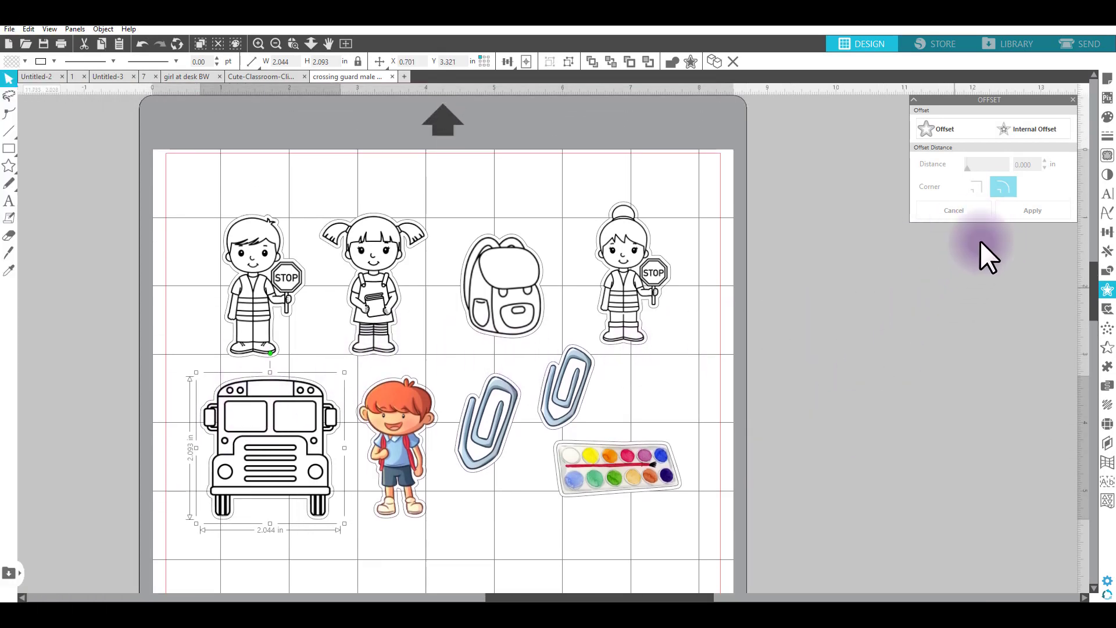
{"action": "left_click", "coordinate": [1112, 84]}
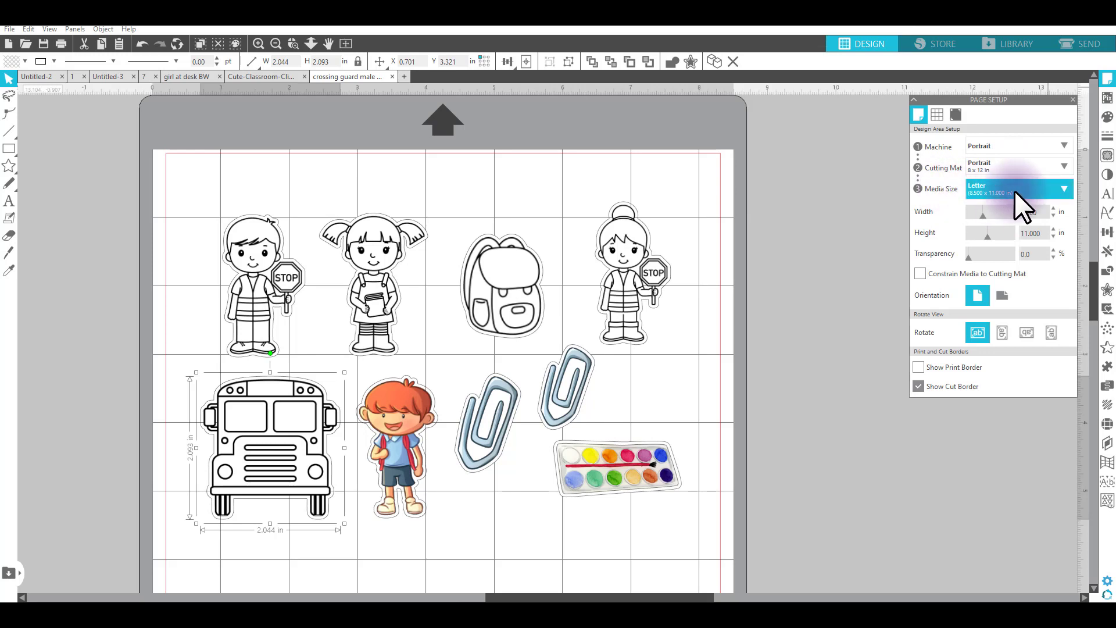
{"action": "left_click", "coordinate": [956, 114]}
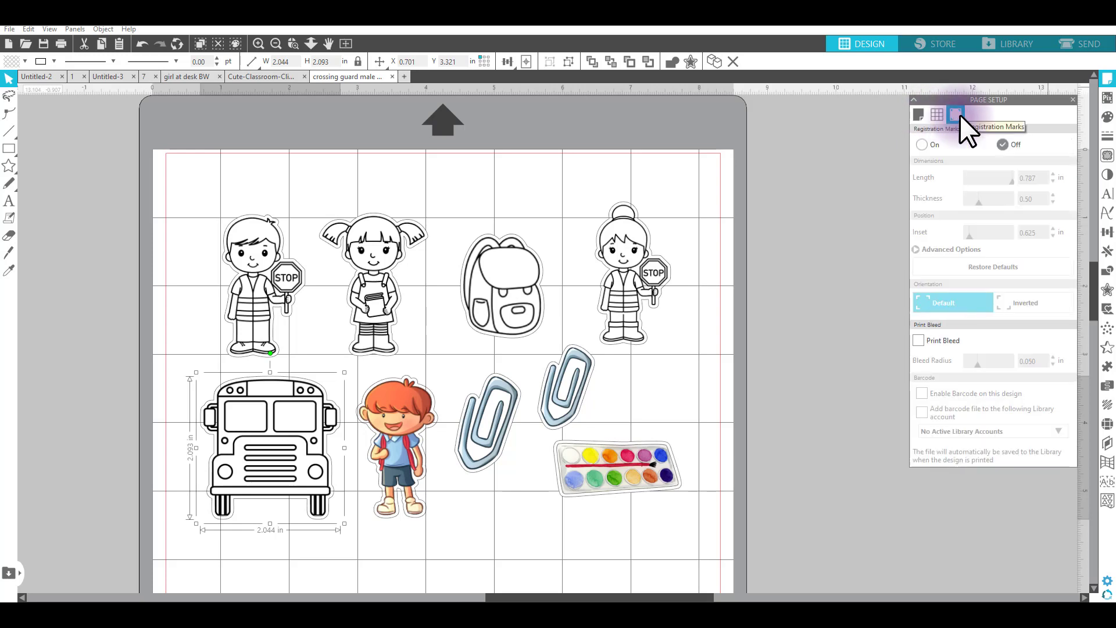
{"action": "left_click", "coordinate": [922, 144]}
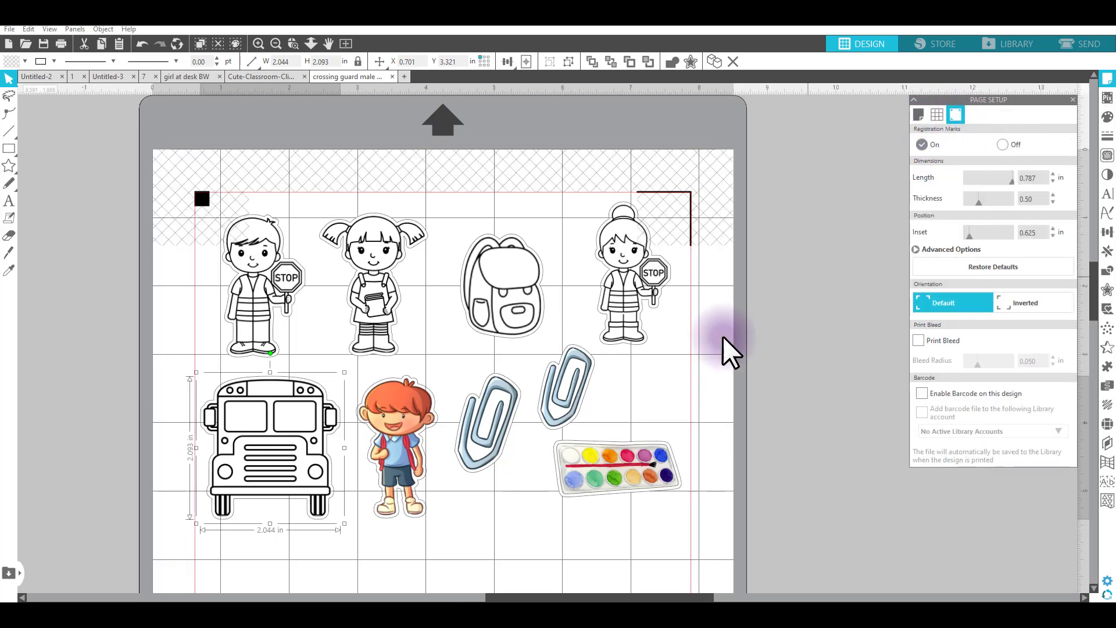
Step: Shift the two crossing guards, the pigtailed girl and the backpack inward, clear of the registration mark areas
{"action": "left_click_drag", "start_coordinate": [623, 308], "coordinate": [602, 297]}
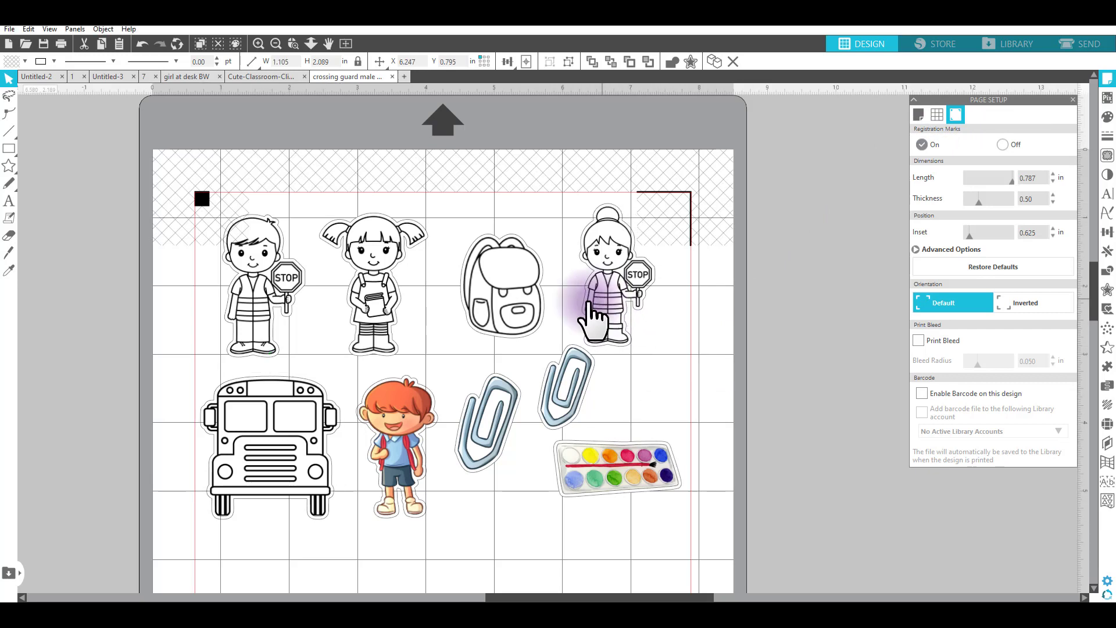
{"action": "left_click_drag", "start_coordinate": [499, 285], "coordinate": [511, 282]}
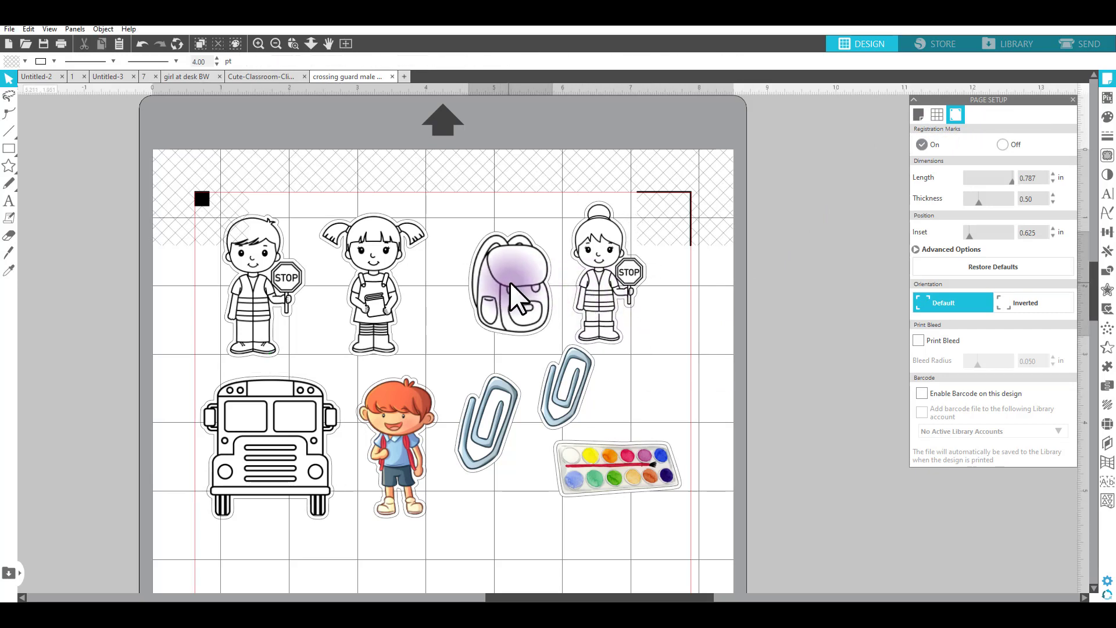
{"action": "left_click_drag", "start_coordinate": [396, 279], "coordinate": [416, 274]}
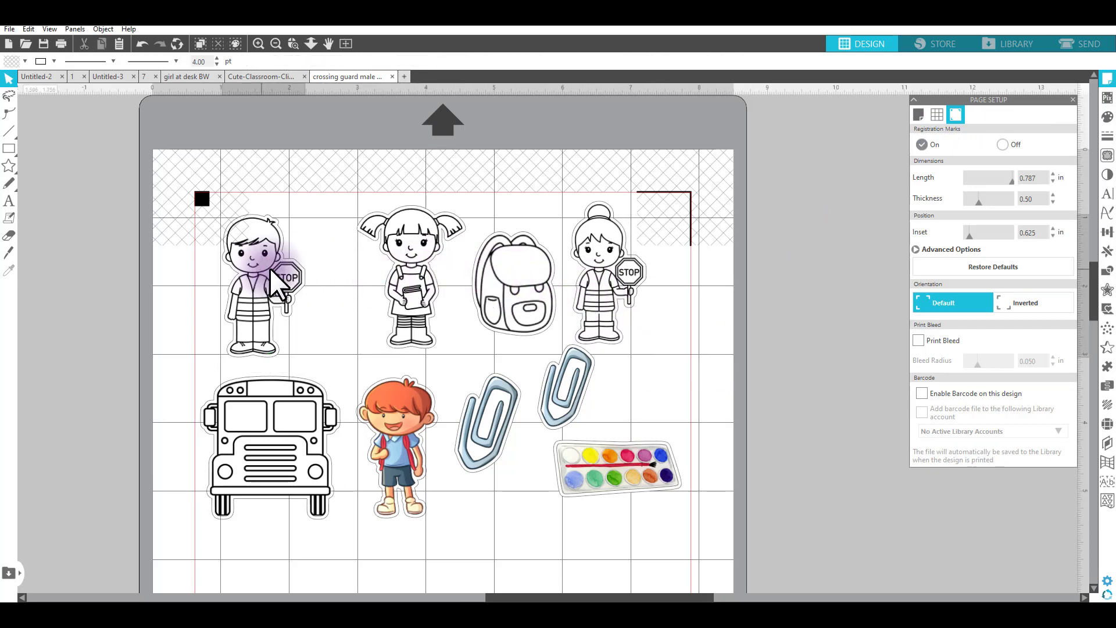
{"action": "left_click_drag", "start_coordinate": [270, 268], "coordinate": [316, 275]}
{"action": "scroll", "coordinate": [705, 506], "scroll_direction": "up", "scroll_amount": 1}
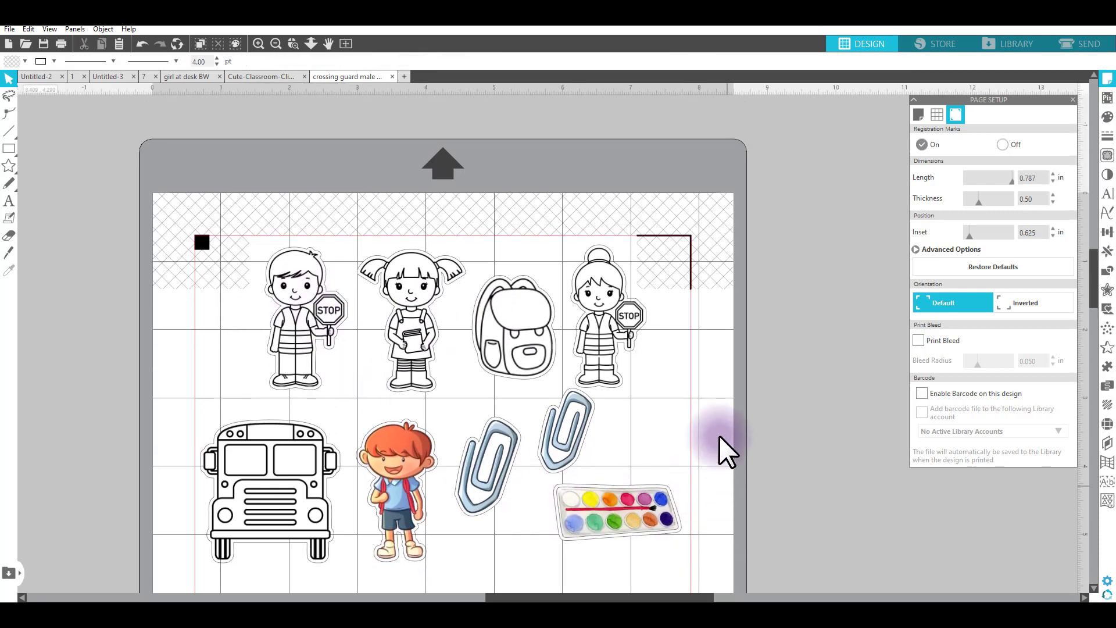
Step: Duplicate all nine stickers and position the copies below the originals on the lower half of the page
{"action": "scroll", "coordinate": [727, 438], "scroll_direction": "down", "scroll_amount": 3}
{"action": "left_click_drag", "start_coordinate": [210, 128], "coordinate": [690, 415]}
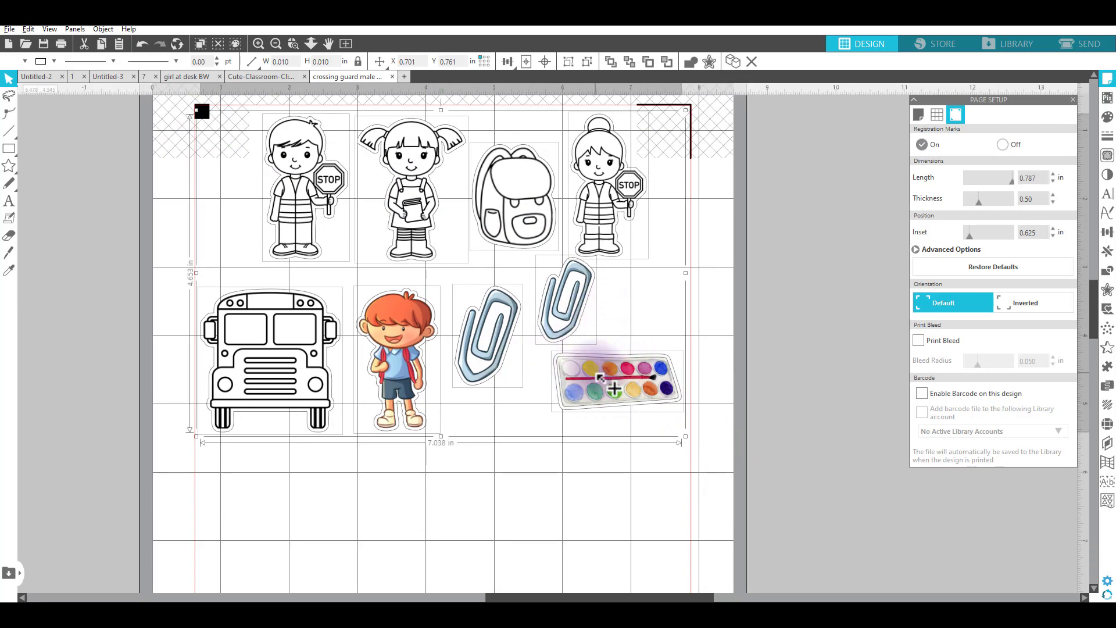
{"action": "left_click_drag", "start_coordinate": [600, 377], "coordinate": [574, 490]}
{"action": "scroll", "coordinate": [655, 350], "scroll_direction": "down", "scroll_amount": 1}
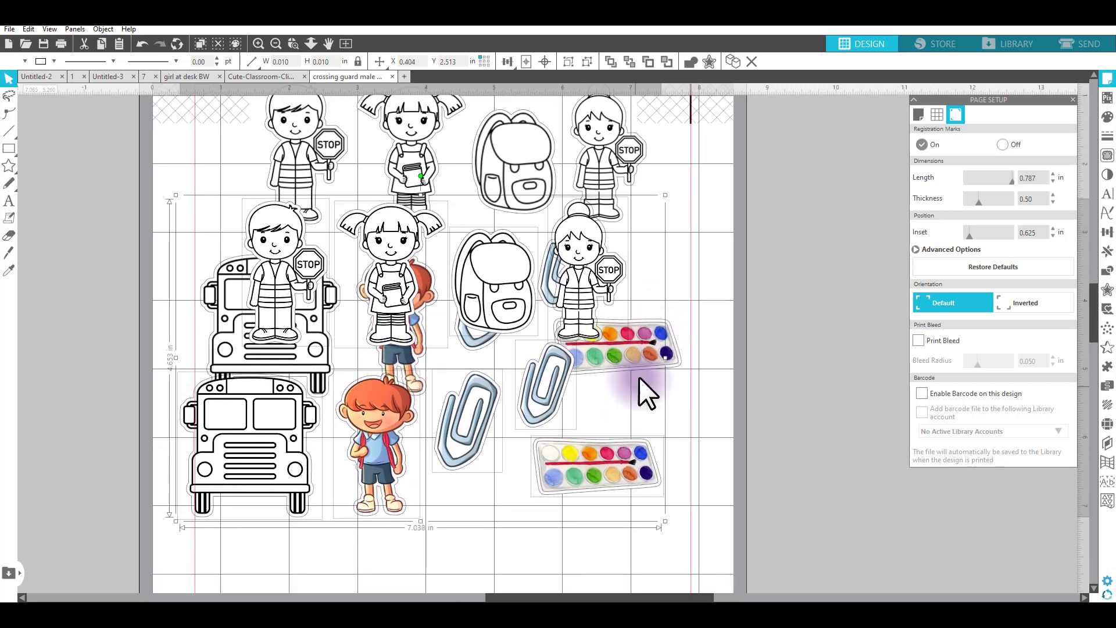
{"action": "scroll", "coordinate": [640, 377], "scroll_direction": "down", "scroll_amount": 3}
{"action": "left_click_drag", "start_coordinate": [599, 373], "coordinate": [609, 542]}
{"action": "left_click", "coordinate": [832, 449]}
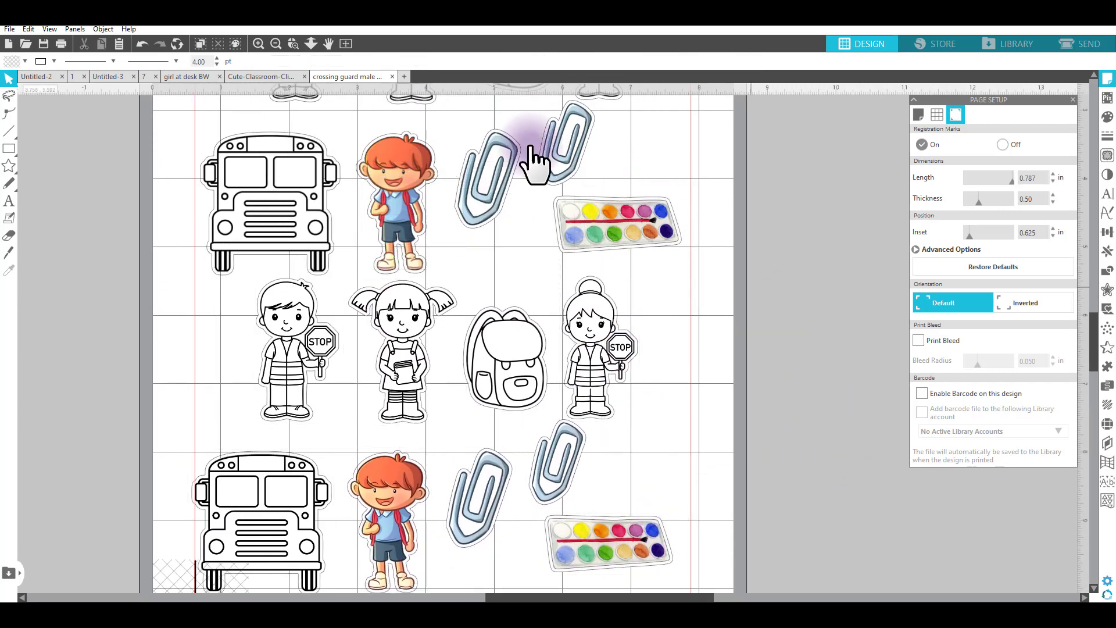
Step: Nest all the stickers inside the cut area with a padding of 6
{"action": "left_click", "coordinate": [280, 43]}
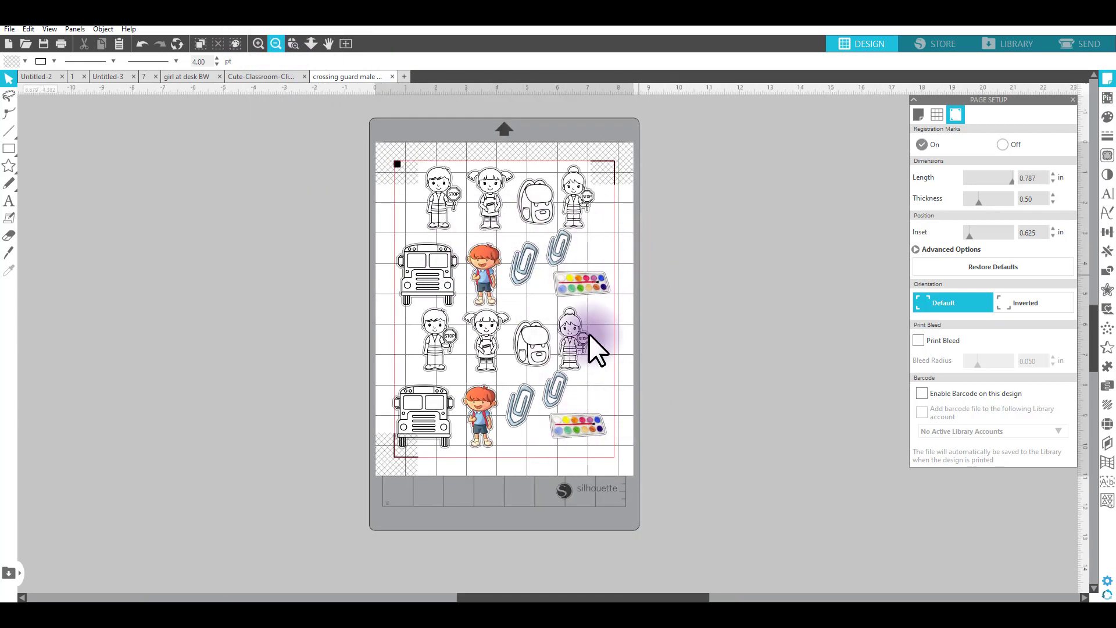
{"action": "left_click_drag", "start_coordinate": [357, 134], "coordinate": [621, 462]}
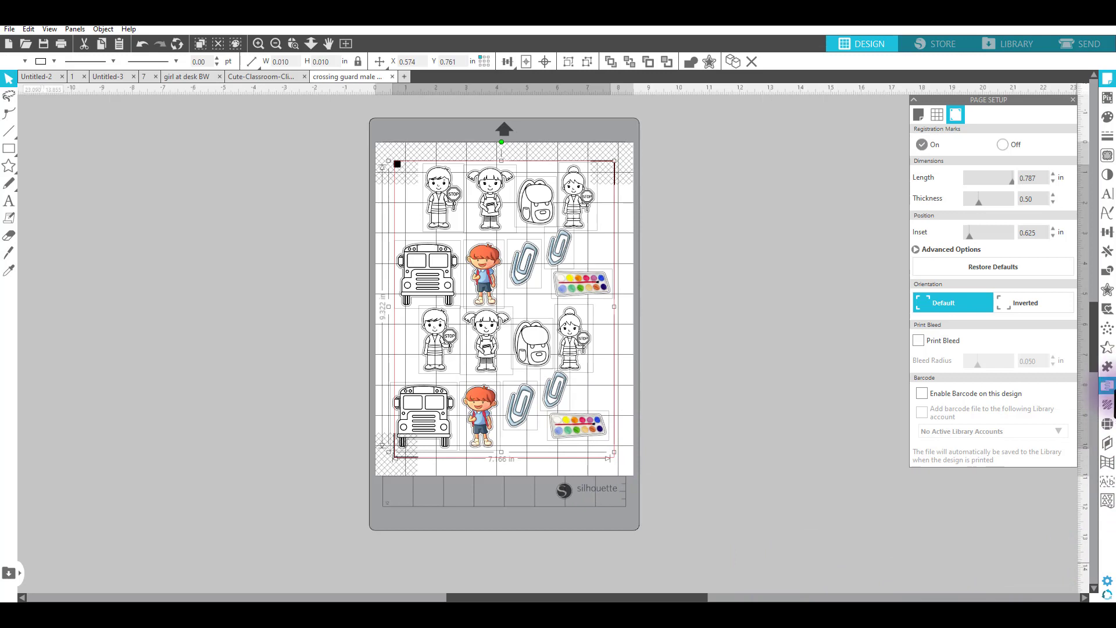
{"action": "left_click", "coordinate": [1110, 388]}
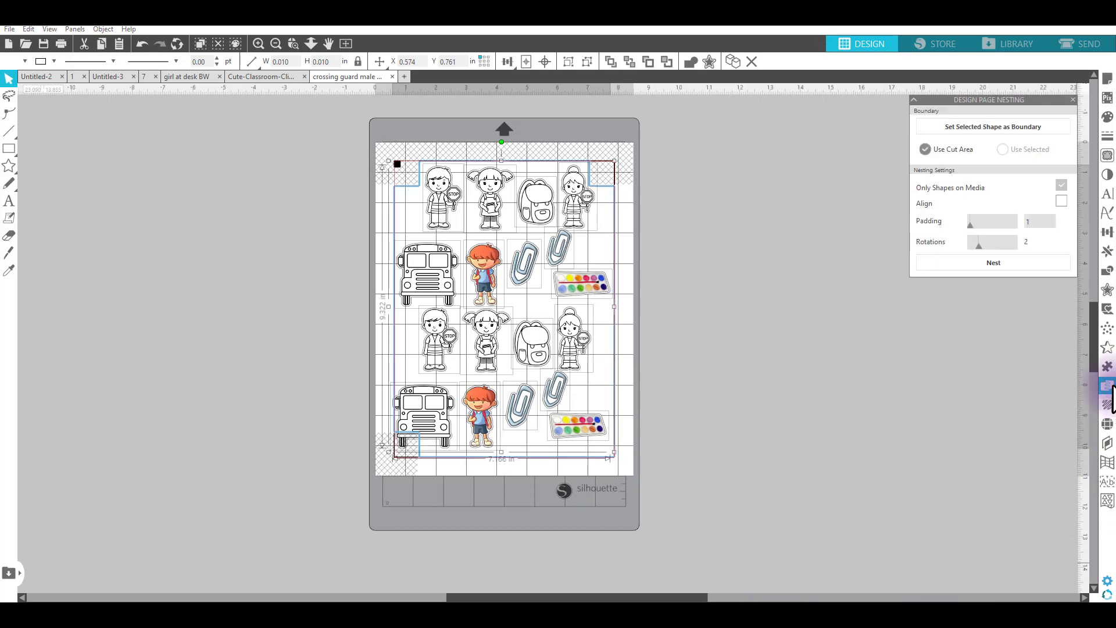
{"action": "left_click_drag", "start_coordinate": [936, 109], "coordinate": [717, 141]}
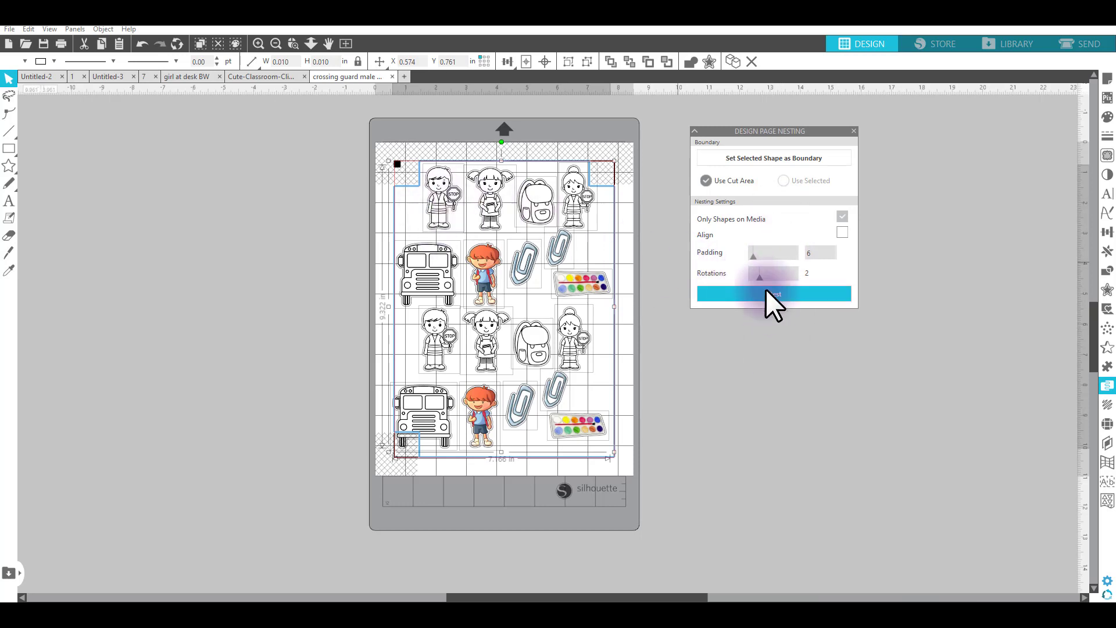
{"action": "left_click", "coordinate": [786, 294]}
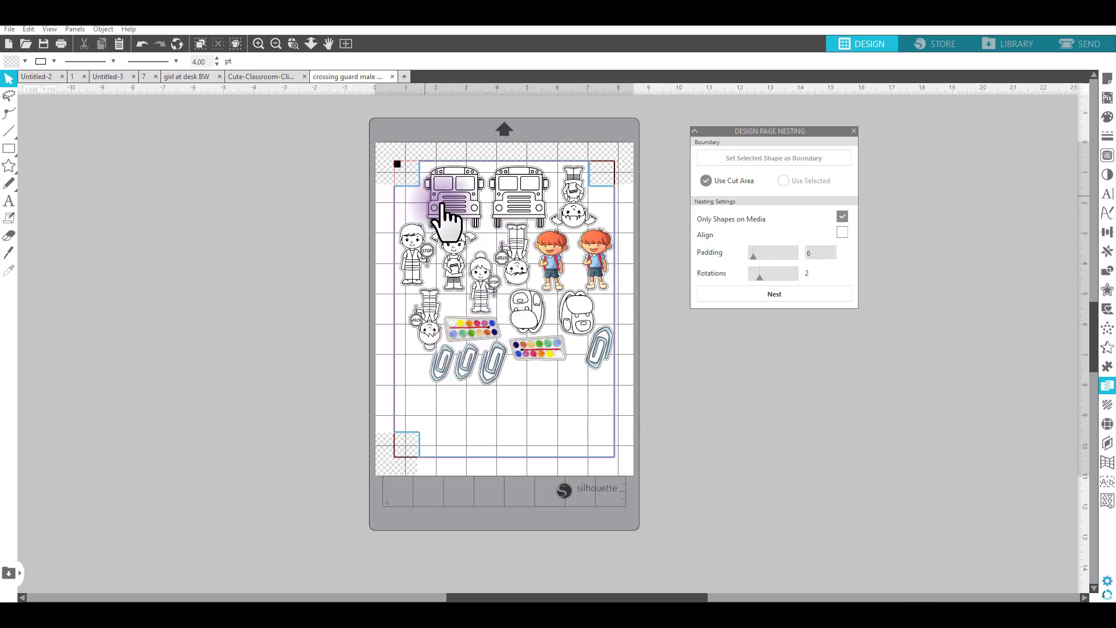
Step: Copy a bus, the red-haired boy, the pigtailed girl and two crossing guards into the free space, and nest all stickers again
{"action": "left_click", "coordinate": [459, 212]}
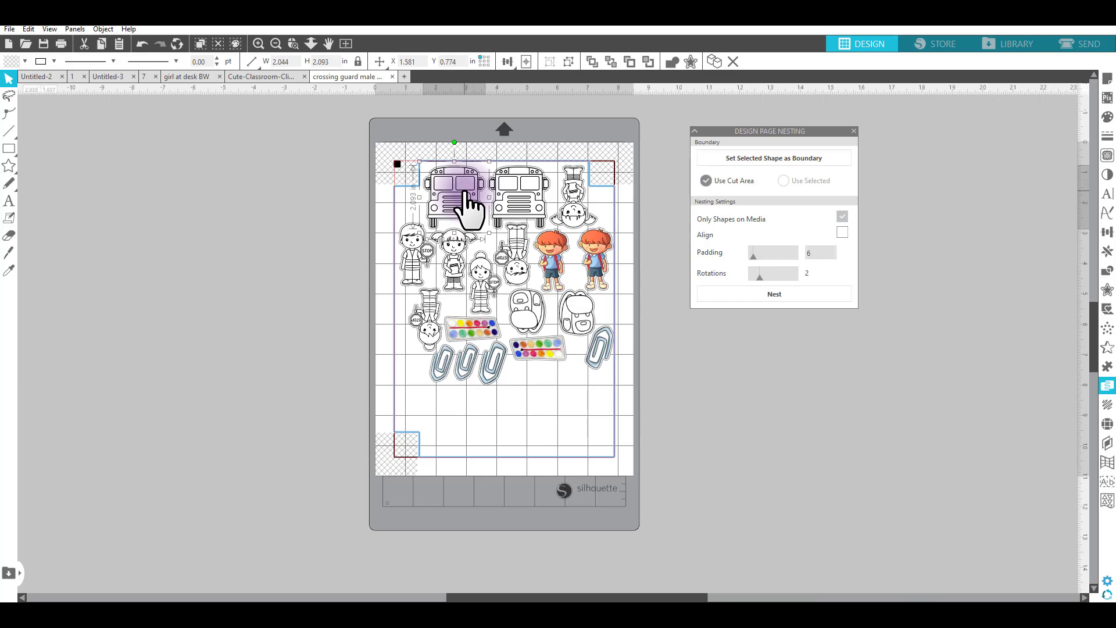
{"action": "left_click_drag", "start_coordinate": [462, 211], "coordinate": [443, 425]}
{"action": "left_click_drag", "start_coordinate": [558, 262], "coordinate": [499, 419]}
{"action": "left_click_drag", "start_coordinate": [578, 212], "coordinate": [543, 420]}
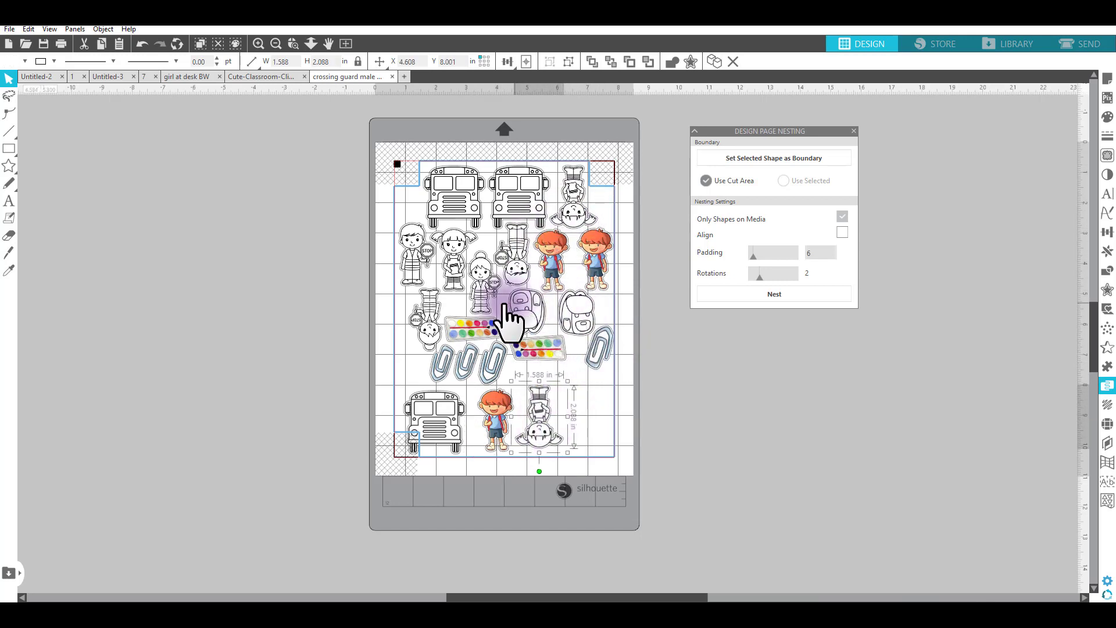
{"action": "left_click", "coordinate": [436, 331]}
{"action": "left_click_drag", "start_coordinate": [511, 348], "coordinate": [586, 415]}
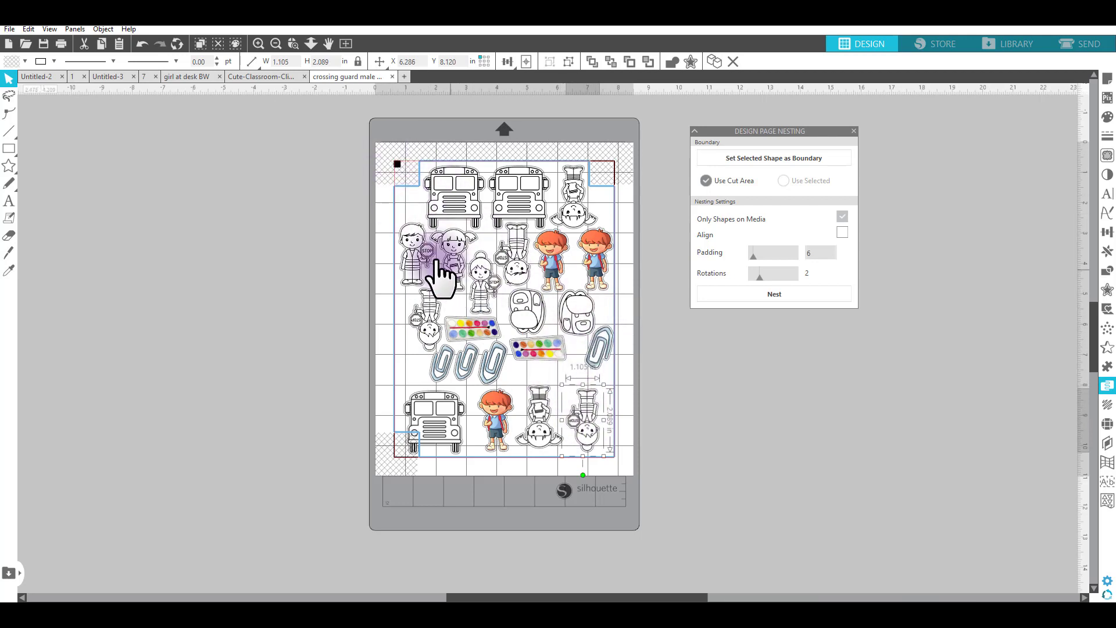
{"action": "left_click_drag", "start_coordinate": [422, 266], "coordinate": [416, 351]}
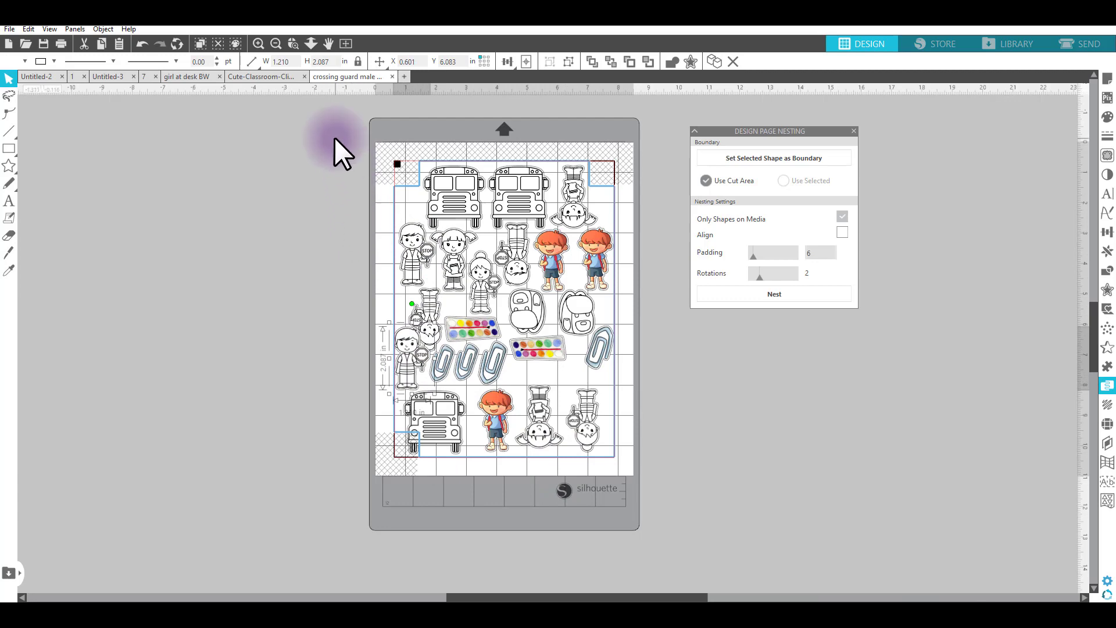
{"action": "left_click_drag", "start_coordinate": [499, 203], "coordinate": [623, 455]}
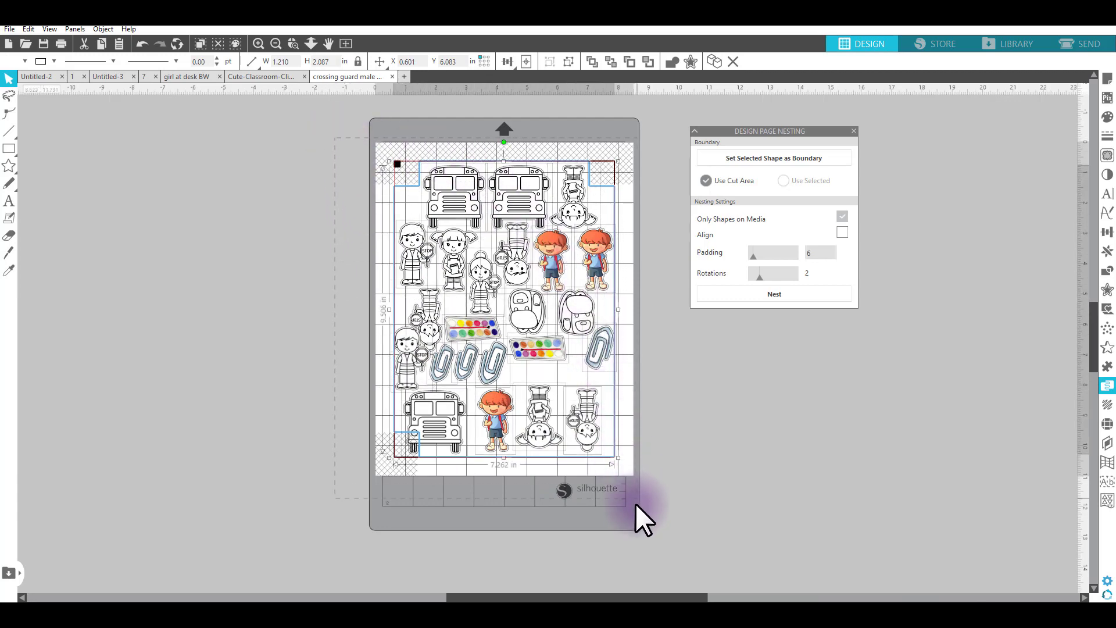
{"action": "left_click", "coordinate": [777, 297]}
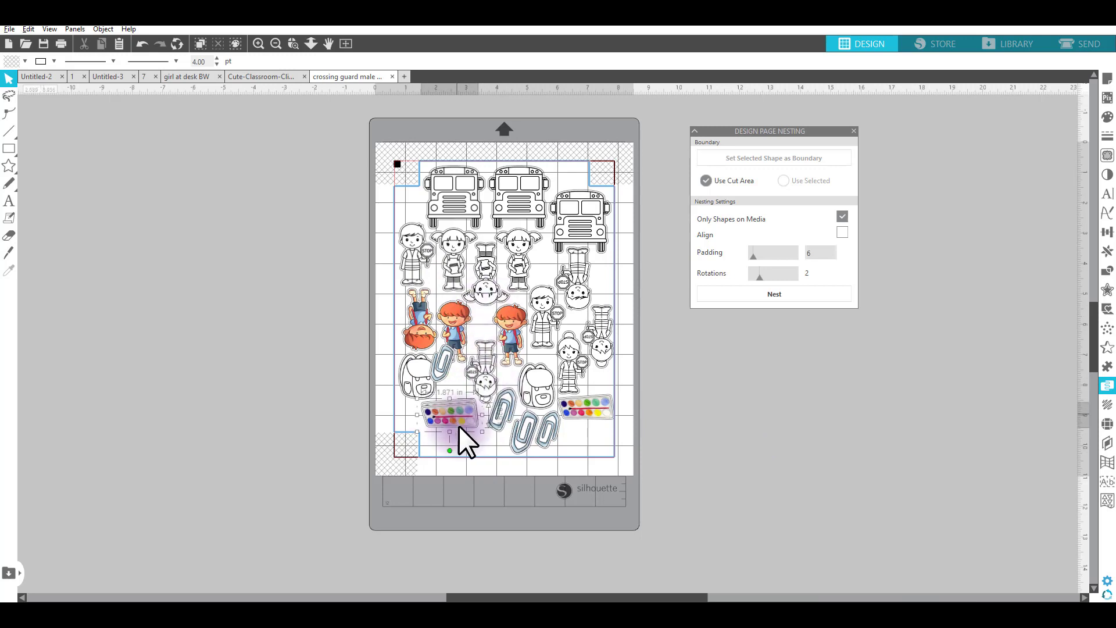
Step: Duplicate the left paint palette into the gap below it and delete the surplus palette placed off the page
{"action": "left_click_drag", "start_coordinate": [465, 437], "coordinate": [462, 438]}
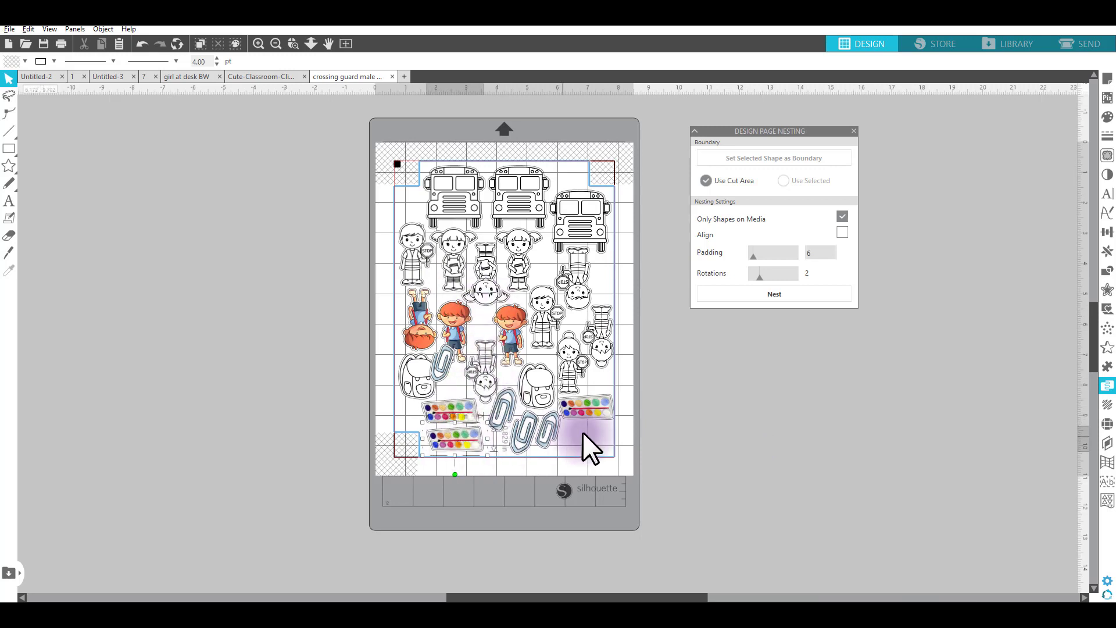
{"action": "left_click_drag", "start_coordinate": [588, 410], "coordinate": [701, 441]}
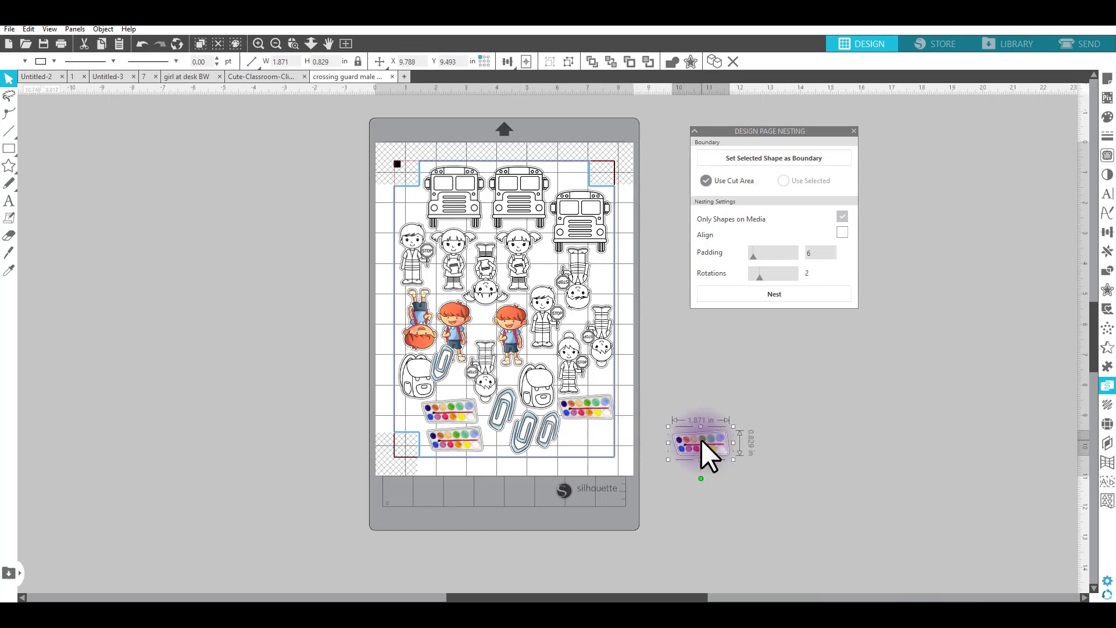
{"action": "key", "text": "Delete"}
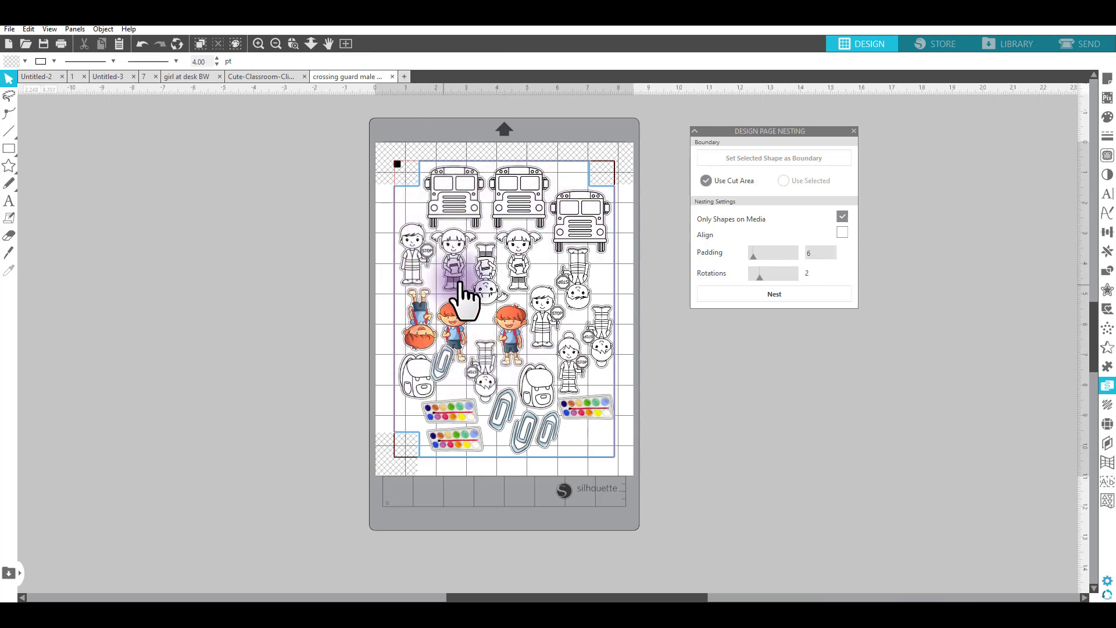
Step: Move the paper clip beside the left backpack into the gap below the right paint palette, rotated to lie horizontally
{"action": "left_click", "coordinate": [446, 372]}
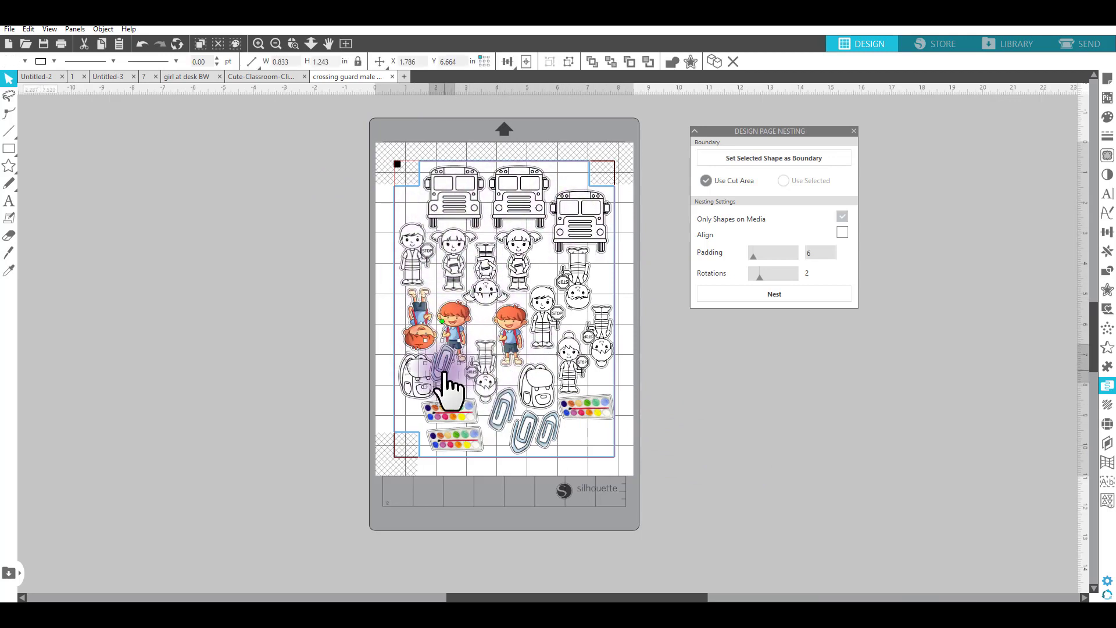
{"action": "left_click_drag", "start_coordinate": [448, 381], "coordinate": [627, 426]}
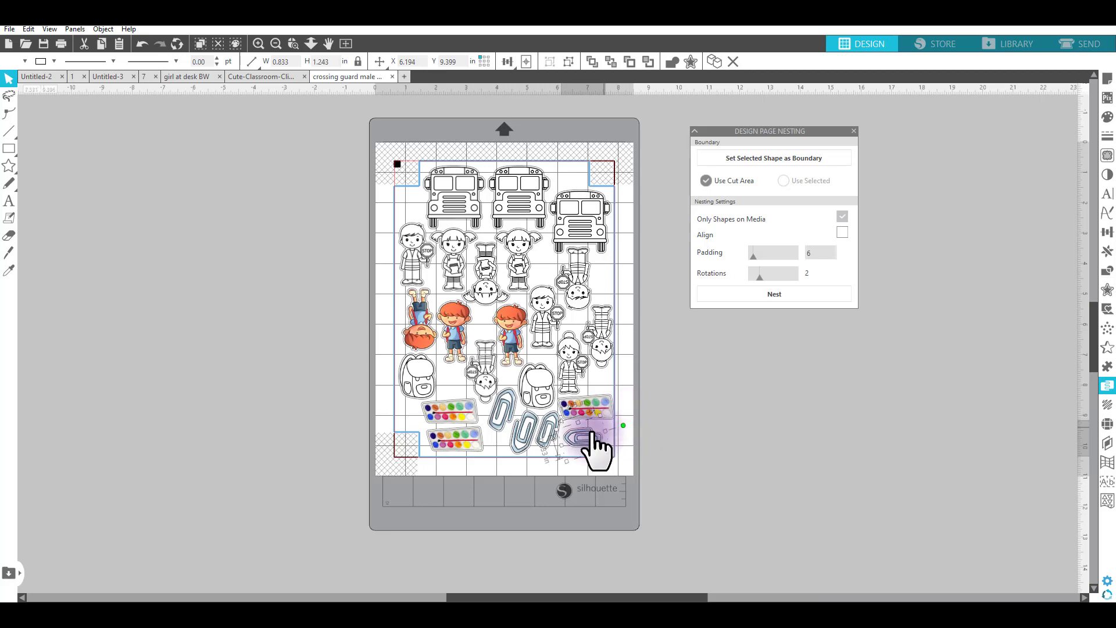
{"action": "left_click", "coordinate": [767, 427]}
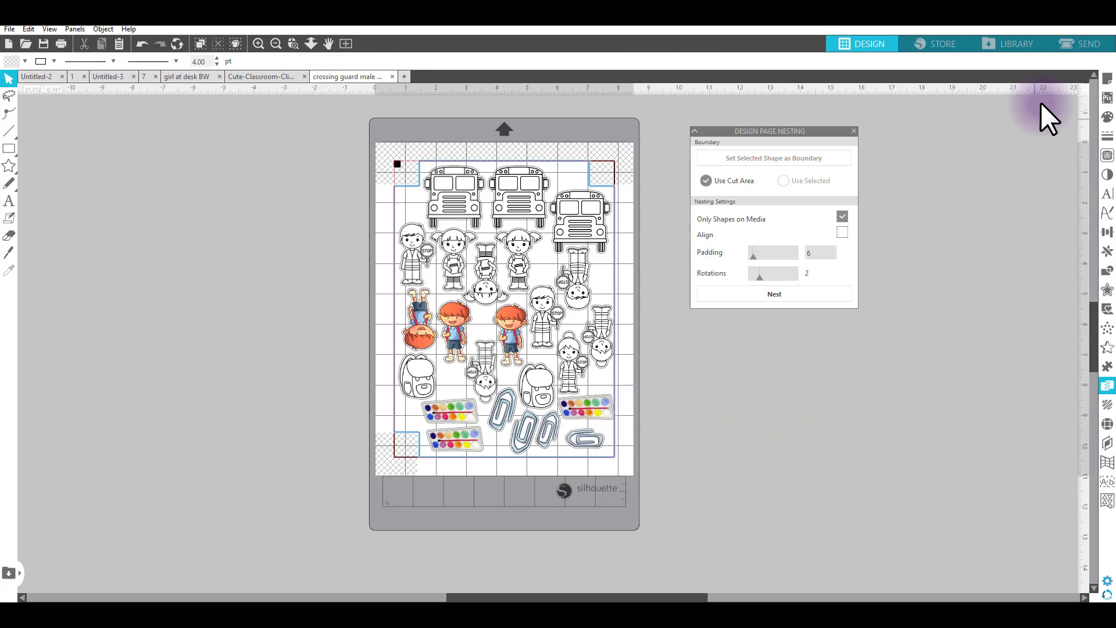
Step: Prepare the sheet for sending to the cutter and set all the stickers to Cut Edge
{"action": "left_click", "coordinate": [1087, 46]}
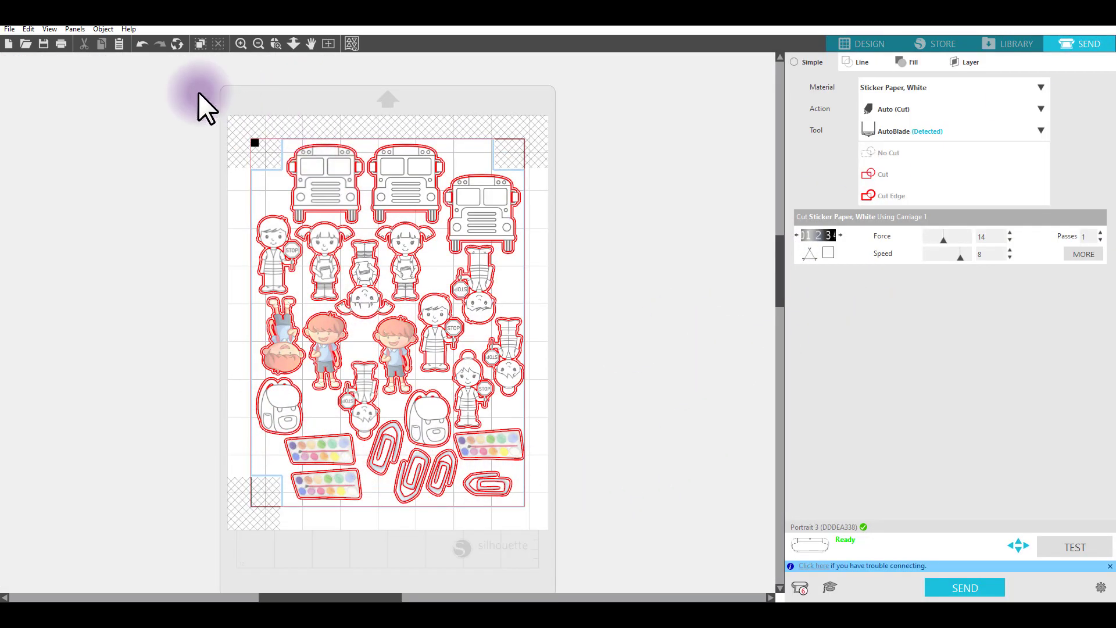
{"action": "left_click_drag", "start_coordinate": [198, 92], "coordinate": [542, 498]}
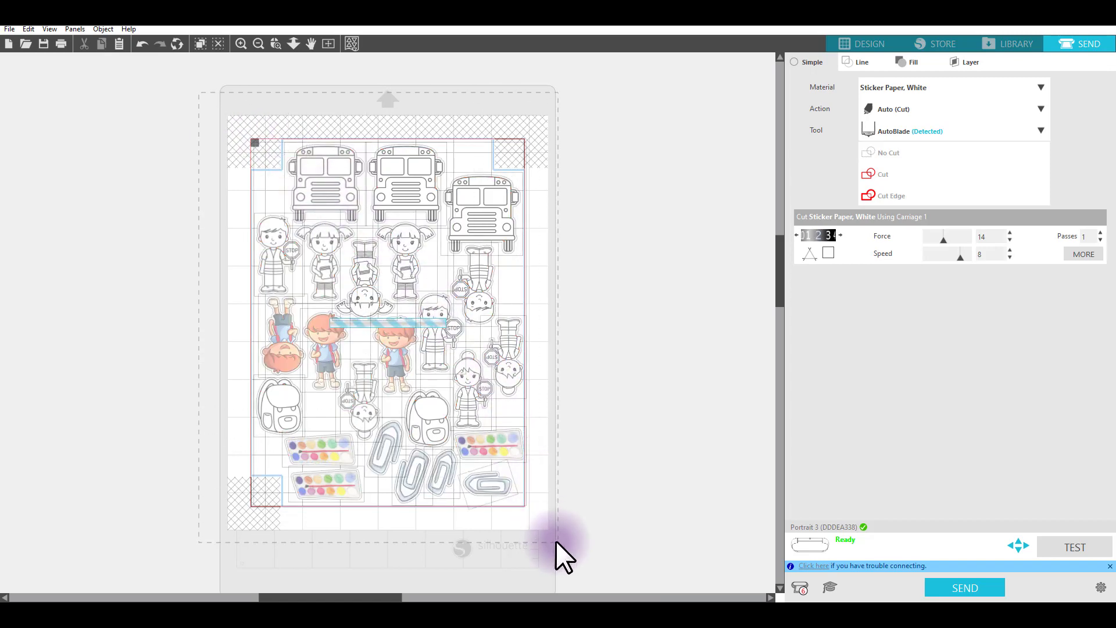
{"action": "left_click_drag", "start_coordinate": [555, 541], "coordinate": [557, 539]}
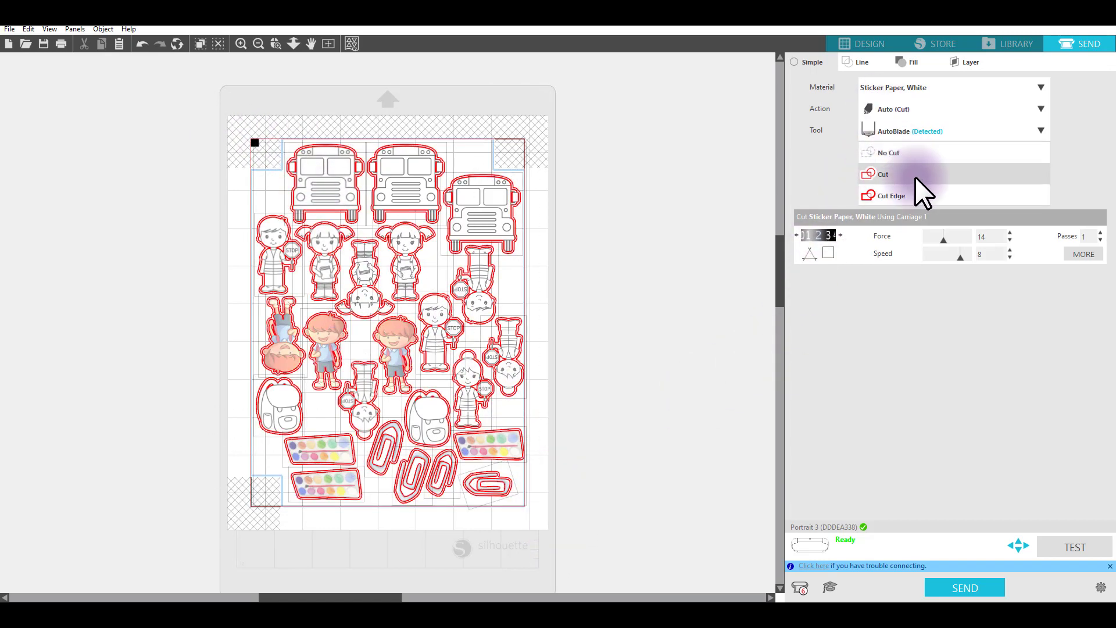
{"action": "left_click", "coordinate": [907, 196]}
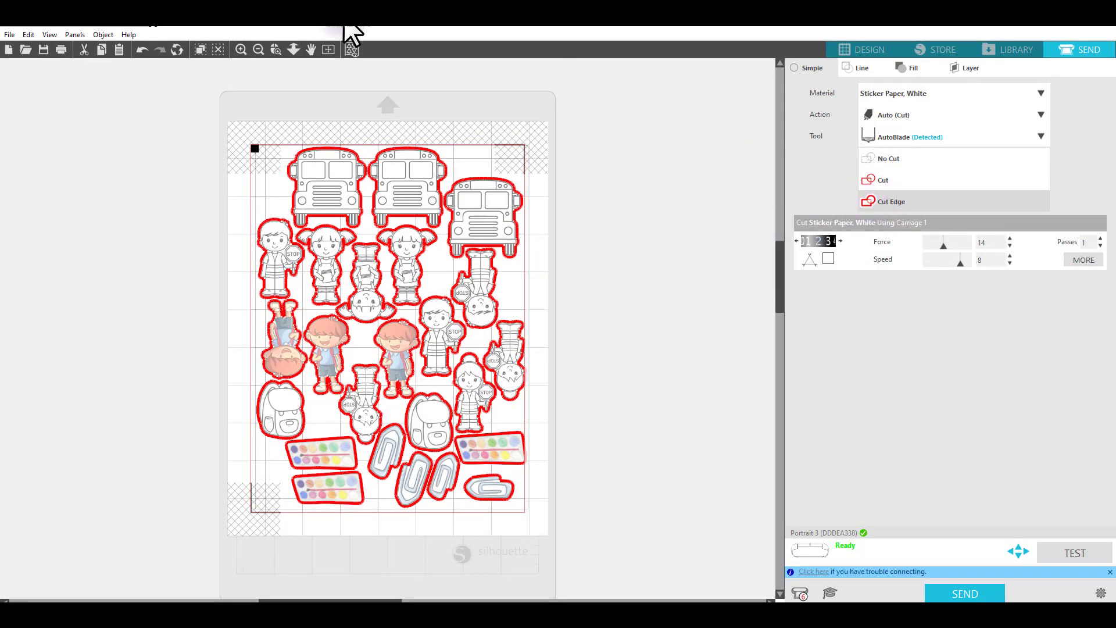
Step: Examine the cut lines around the buses, crossing guard and girls up close and across the sheet, and return to the design view
{"action": "left_click", "coordinate": [279, 48]}
{"action": "left_click_drag", "start_coordinate": [289, 136], "coordinate": [361, 211]}
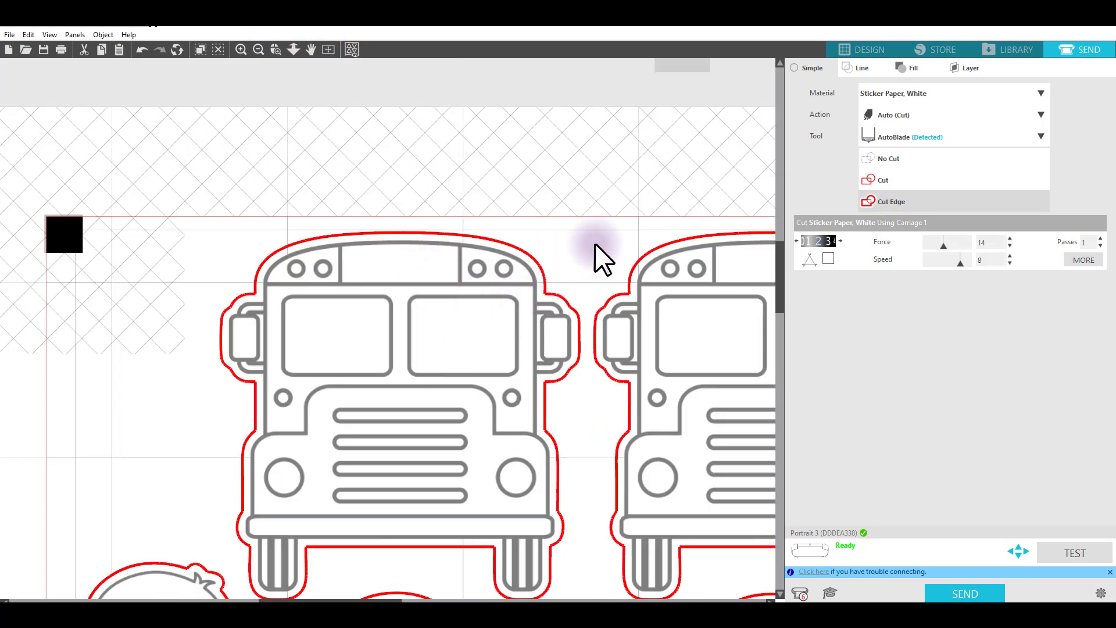
{"action": "scroll", "coordinate": [628, 269], "scroll_direction": "down", "scroll_amount": 3}
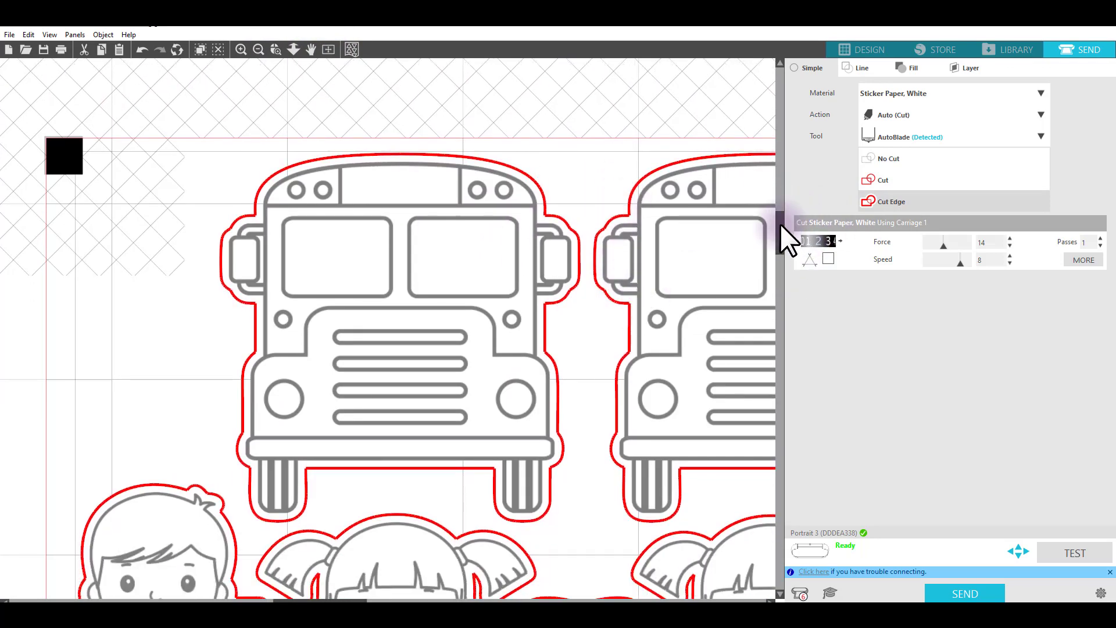
{"action": "left_click_drag", "start_coordinate": [780, 225], "coordinate": [801, 275]}
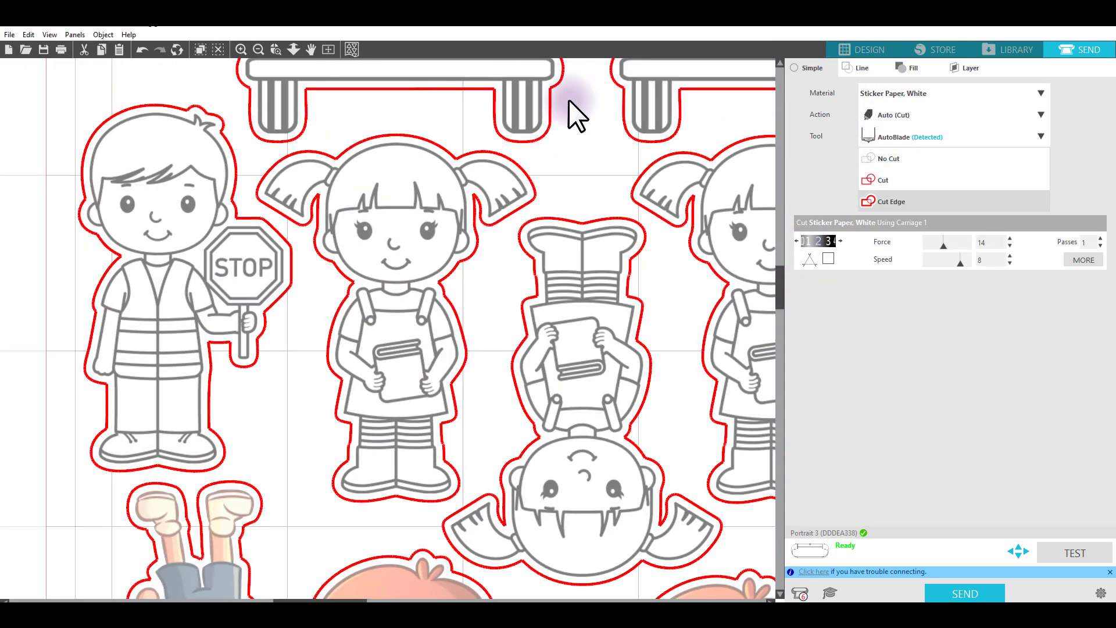
{"action": "left_click", "coordinate": [256, 48]}
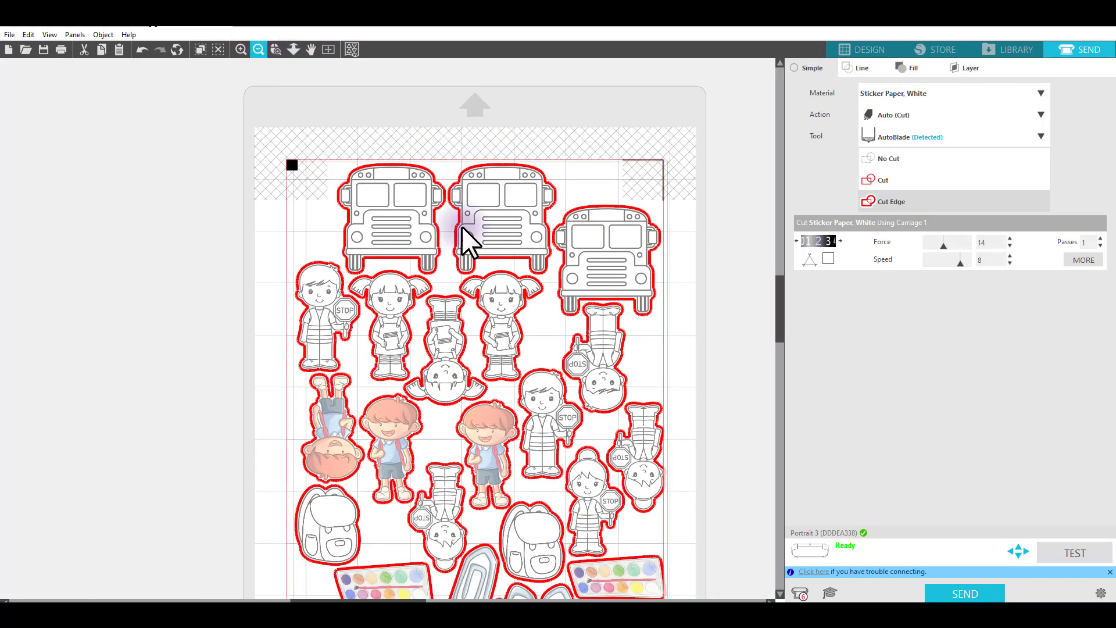
{"action": "scroll", "coordinate": [765, 181], "scroll_direction": "down", "scroll_amount": 3}
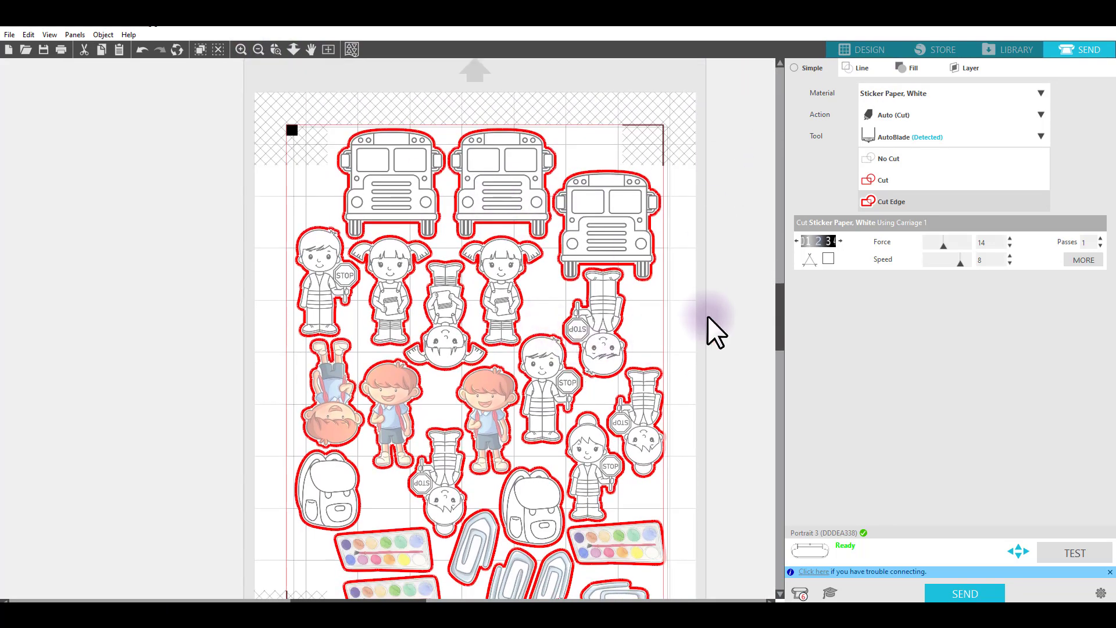
{"action": "scroll", "coordinate": [721, 314], "scroll_direction": "down", "scroll_amount": 1}
{"action": "left_click", "coordinate": [862, 49]}
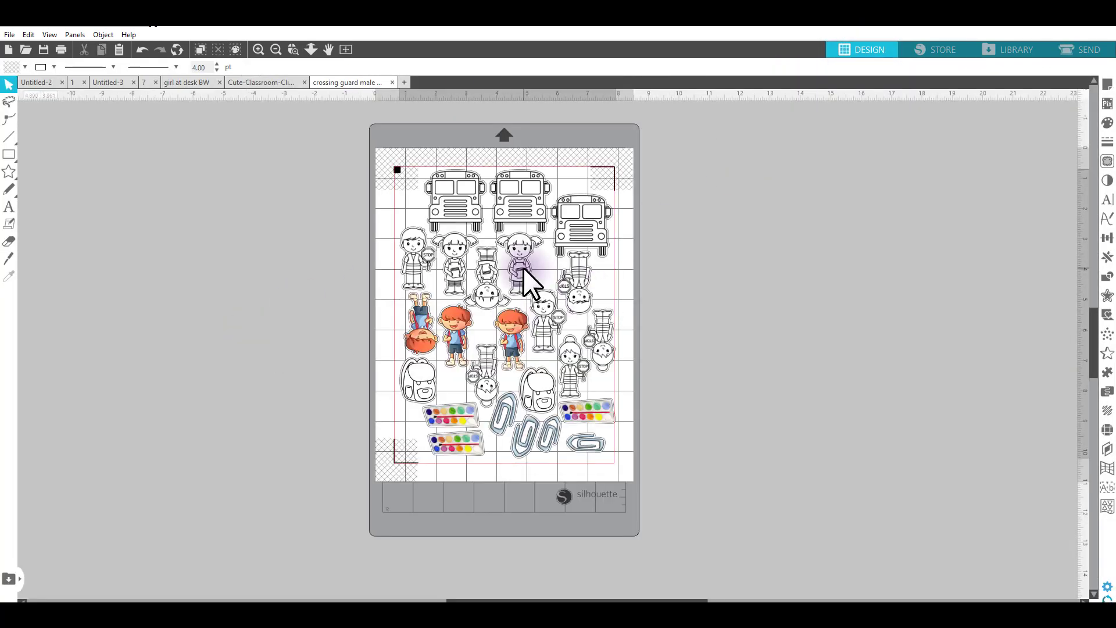
Step: Compare the Cut and Cut Edge settings on all the stickers in the cut preview, finishing on Cut Edge
{"action": "left_click", "coordinate": [1082, 51]}
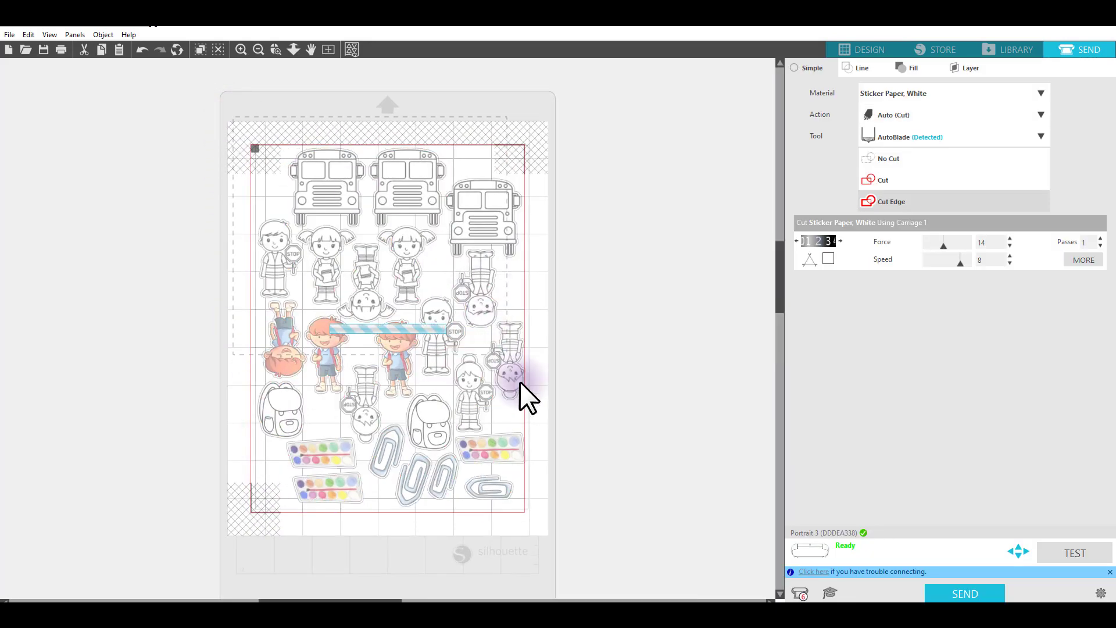
{"action": "left_click", "coordinate": [892, 180]}
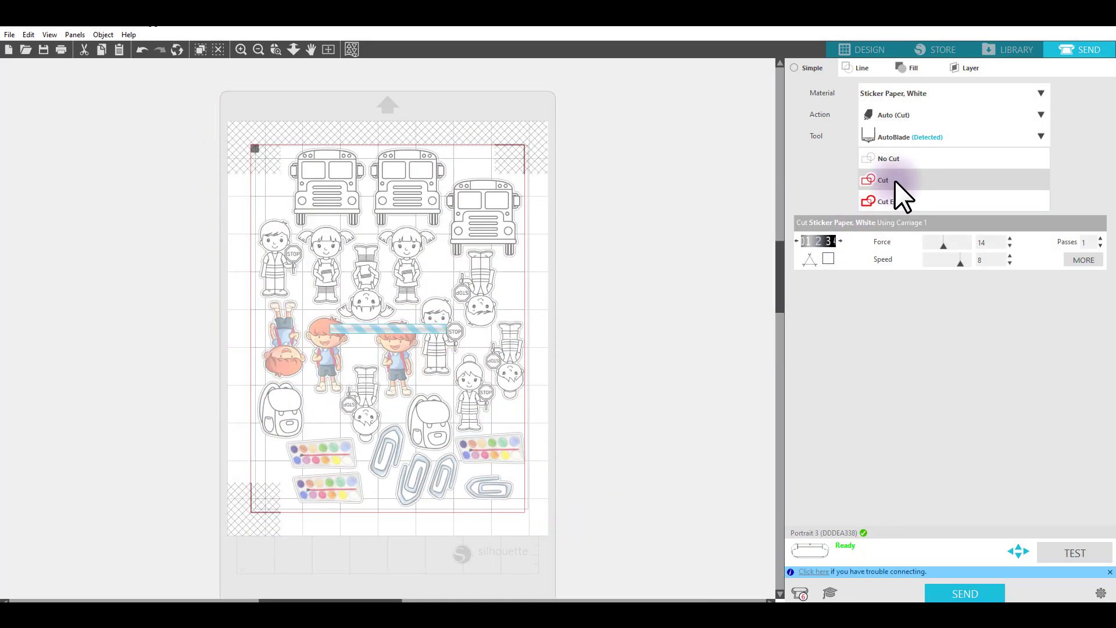
{"action": "left_click", "coordinate": [910, 201]}
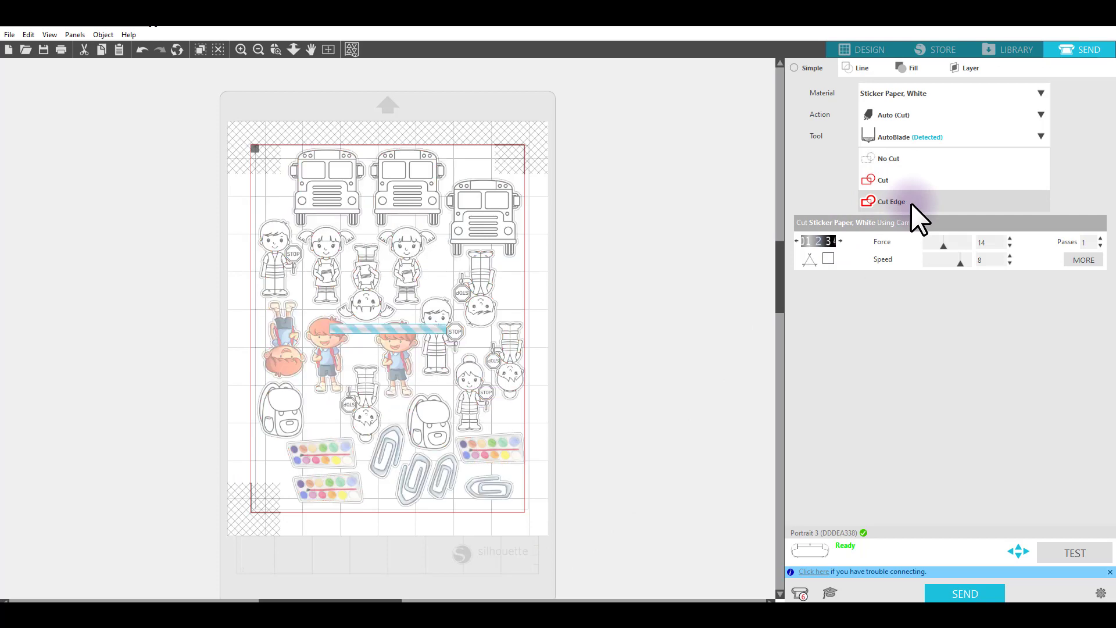
{"action": "left_click", "coordinate": [896, 181]}
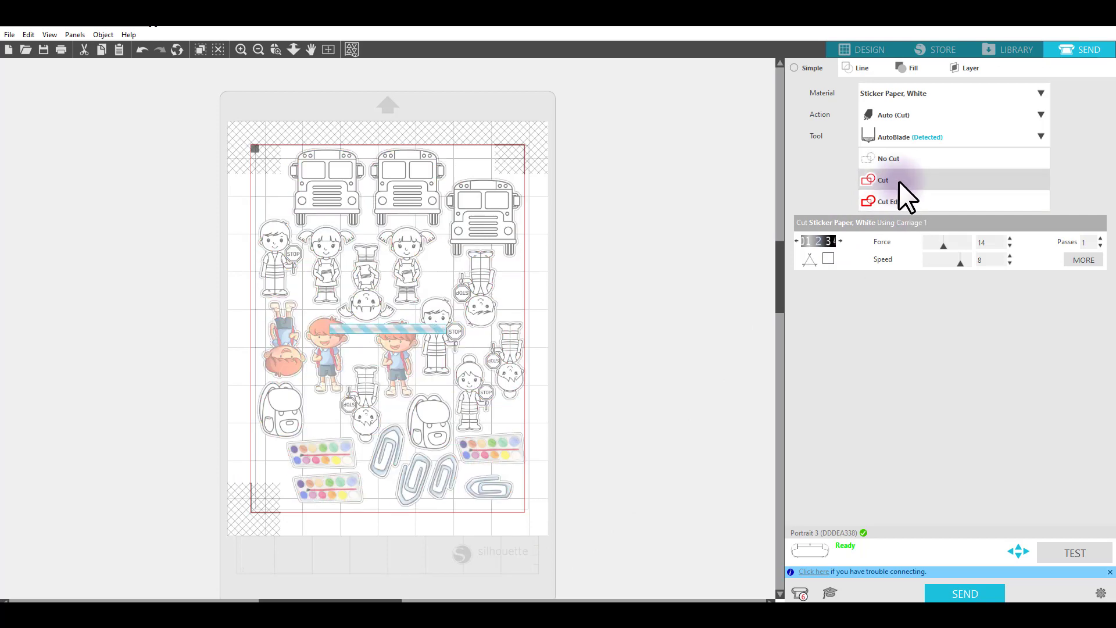
{"action": "left_click_drag", "start_coordinate": [237, 127], "coordinate": [539, 463]}
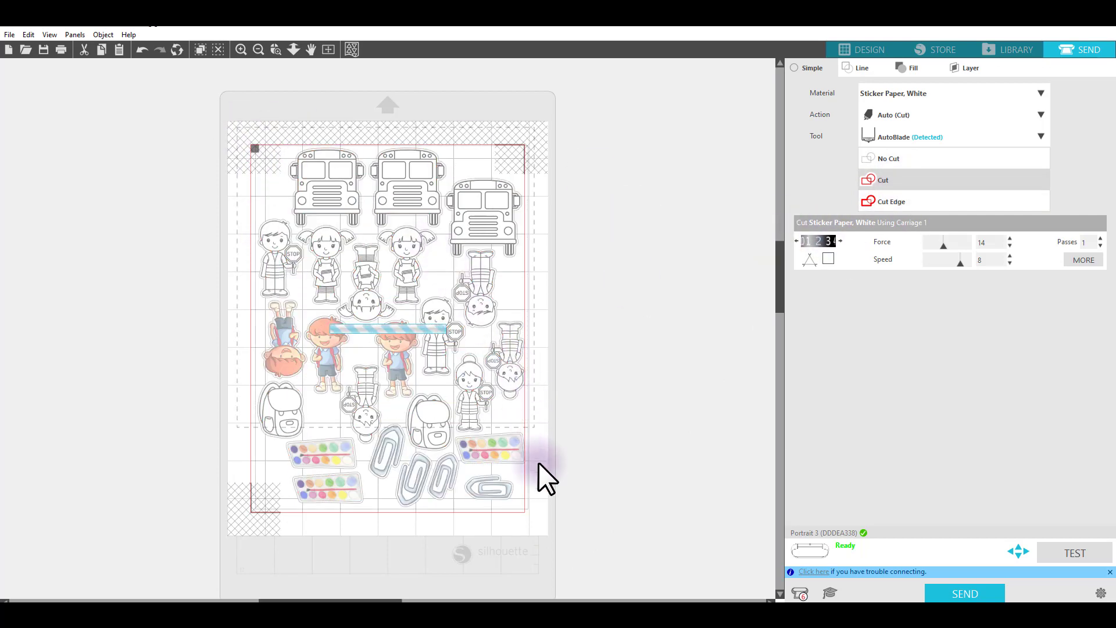
{"action": "left_click", "coordinate": [919, 200]}
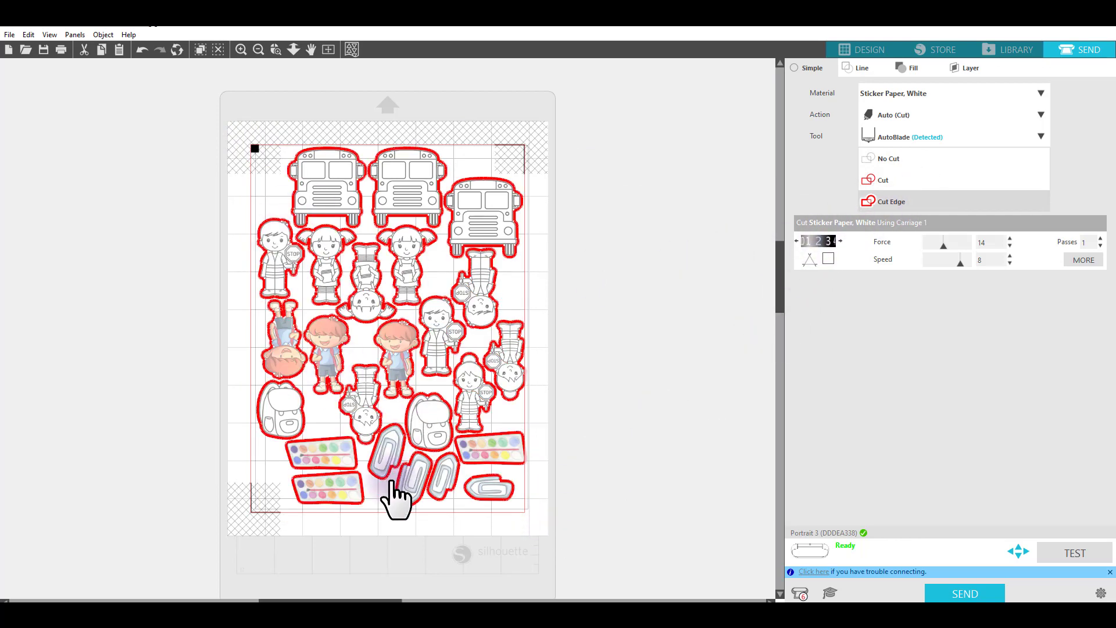
{"action": "left_click", "coordinate": [887, 176]}
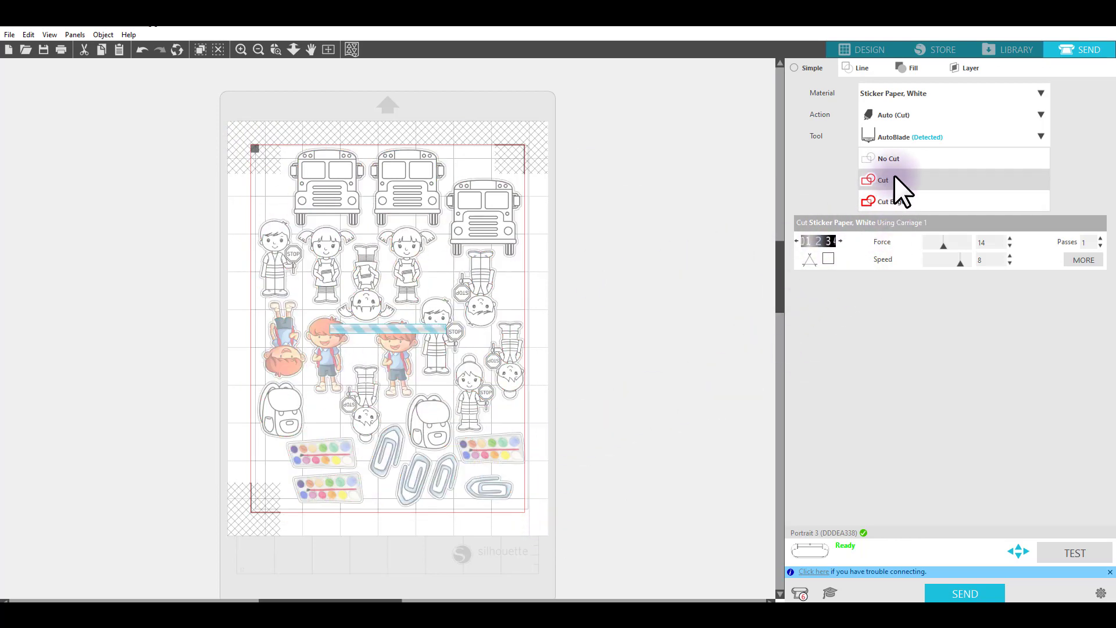
{"action": "left_click", "coordinate": [905, 203]}
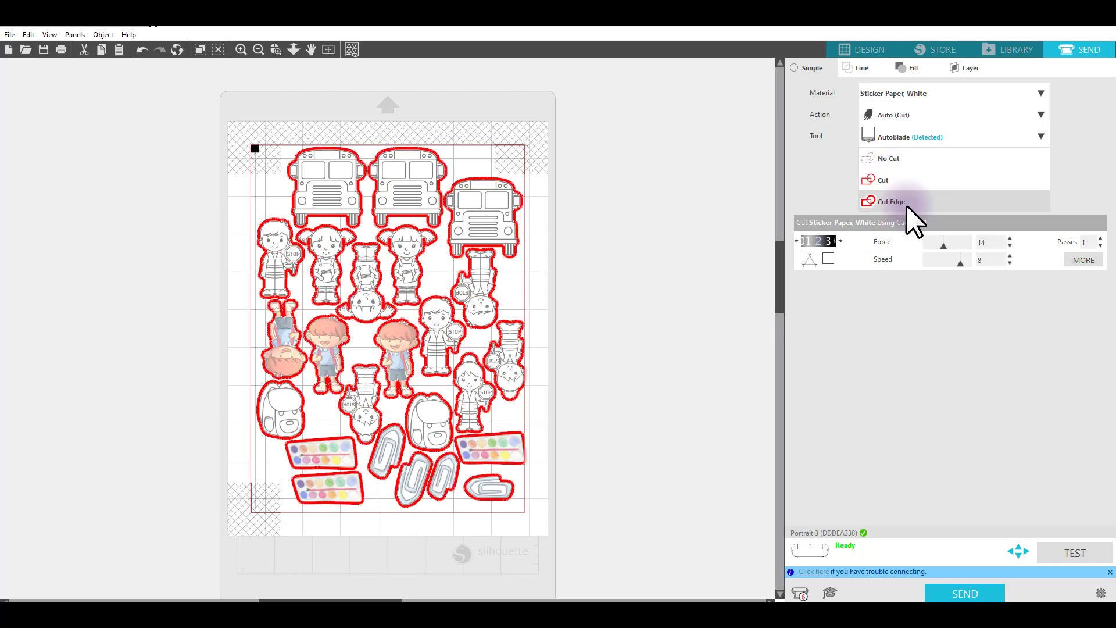
Step: Check the sticker layout in both the design view and the cut preview, ending in the design view
{"action": "left_click", "coordinate": [867, 50]}
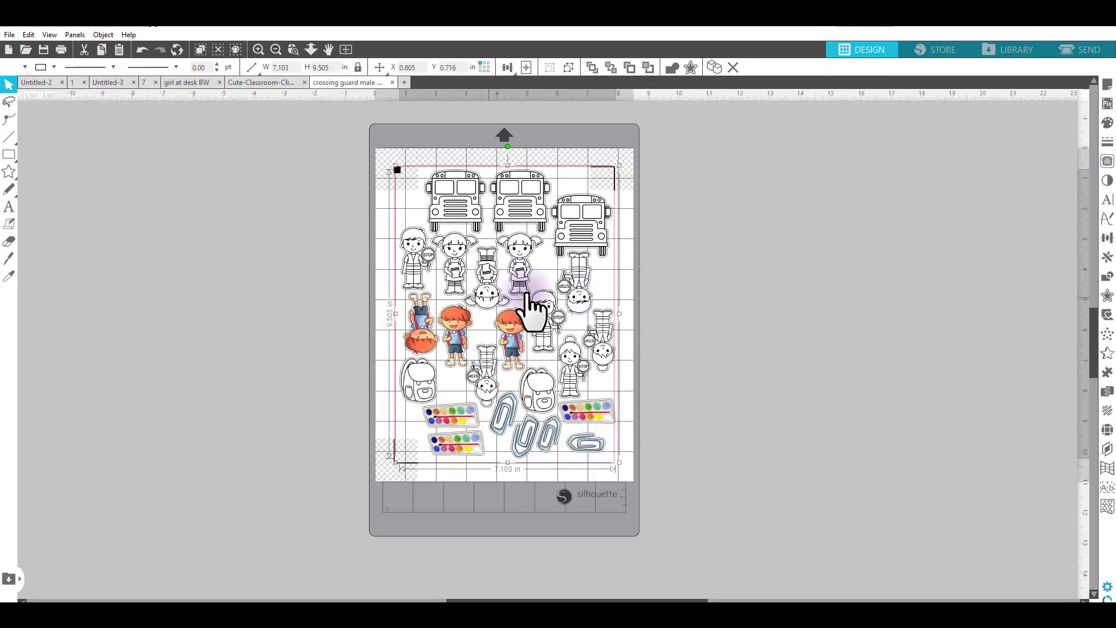
{"action": "left_click", "coordinate": [1093, 51]}
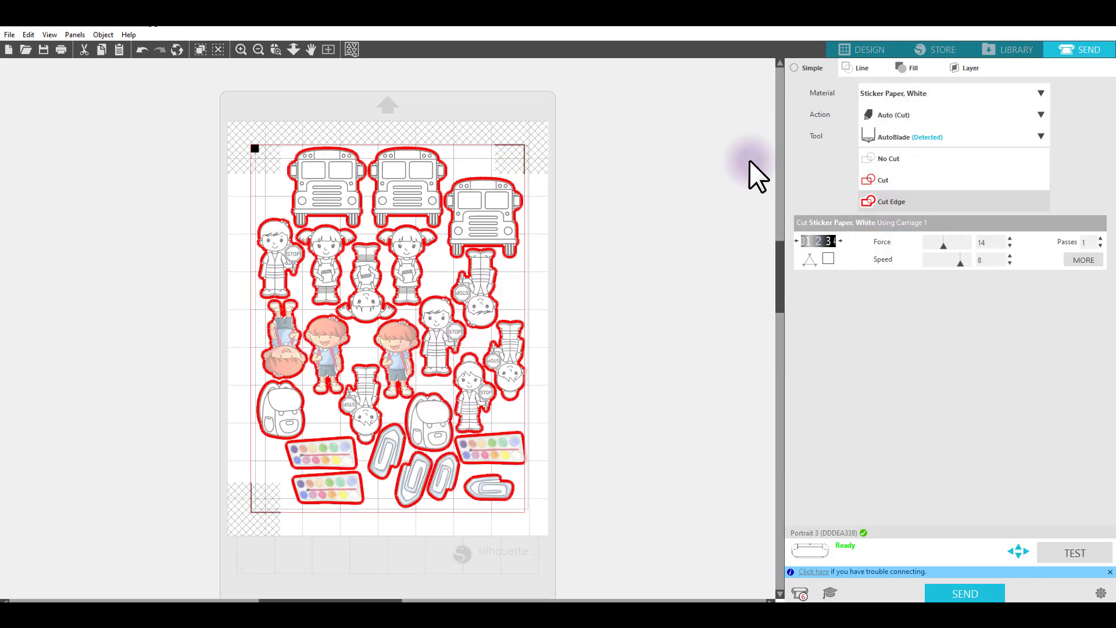
{"action": "left_click", "coordinate": [873, 52]}
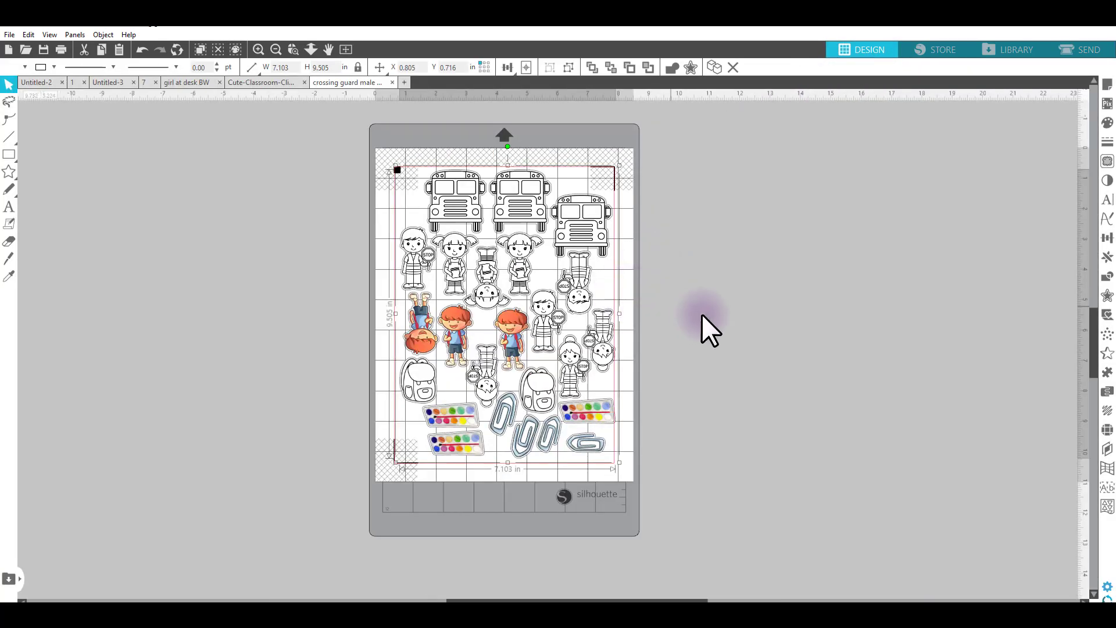
{"action": "left_click", "coordinate": [9, 34]}
{"action": "left_click", "coordinate": [45, 217]}
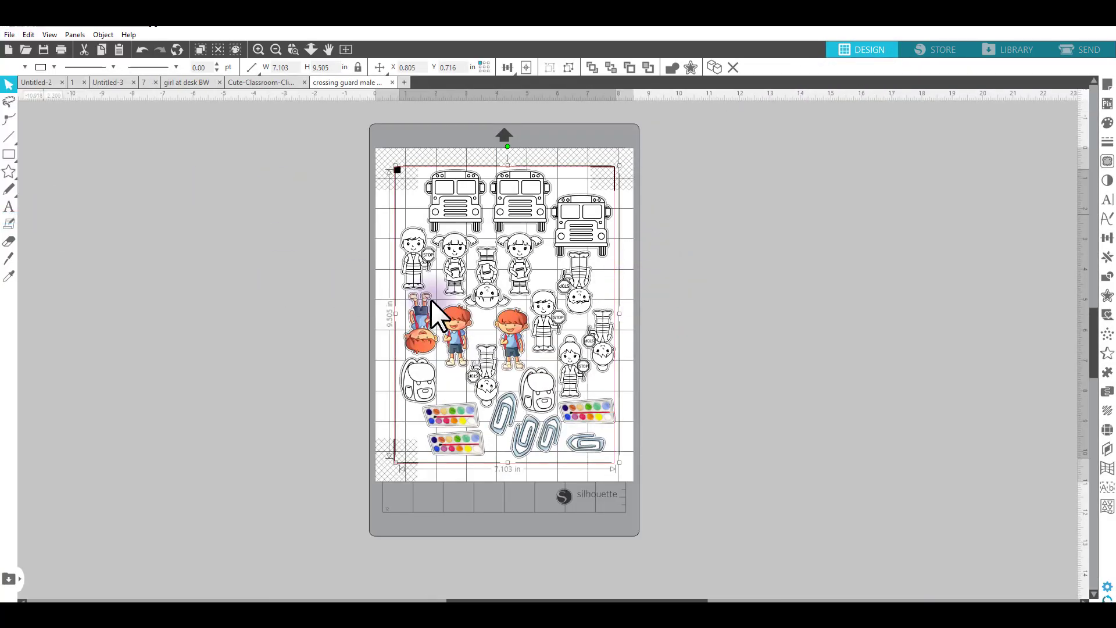